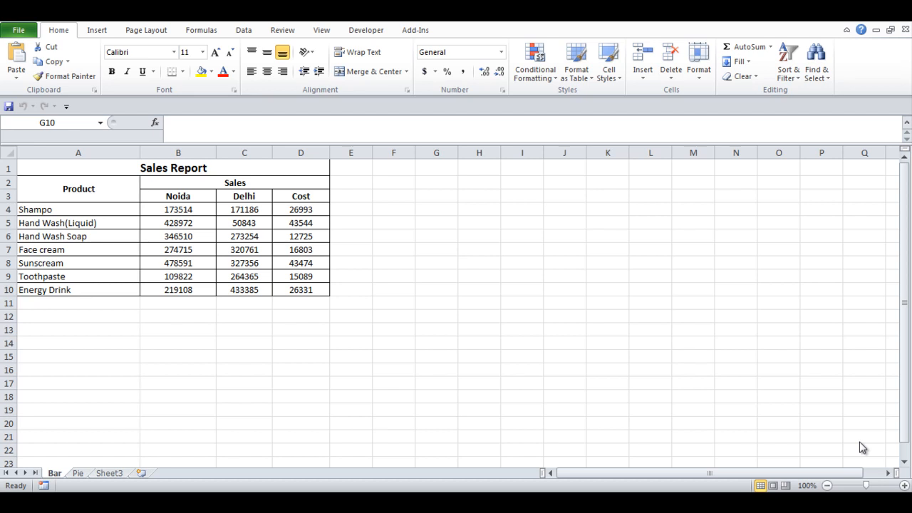
Step: Select the whole Sales Report table, A1:D10, as the source data for a chart
left_click(334, 359)
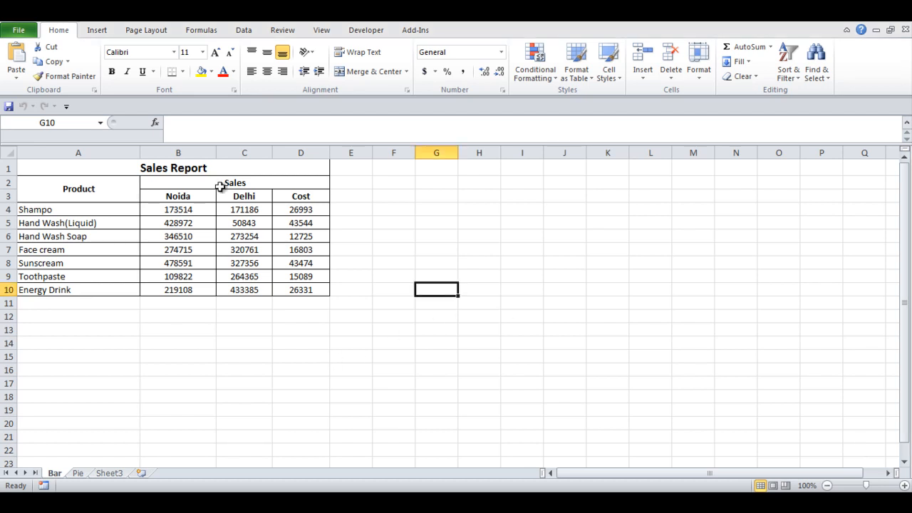
left_click_drag(201, 168, 203, 288)
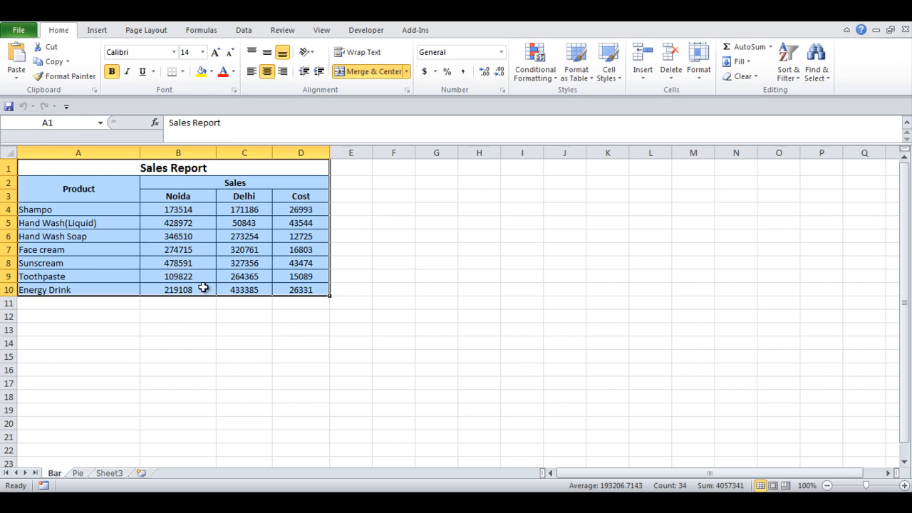
left_click(96, 31)
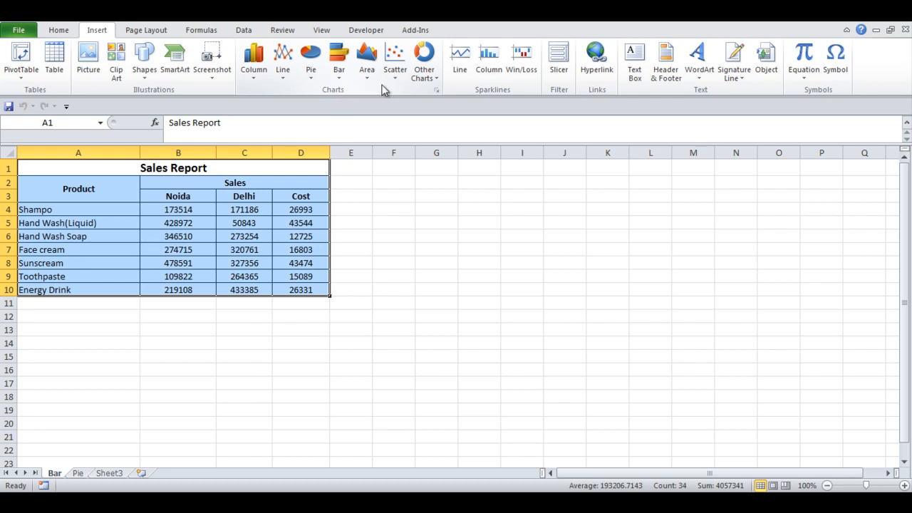
Step: Browse the available line, pie and bar chart types for the selected table without inserting a chart
left_click(436, 91)
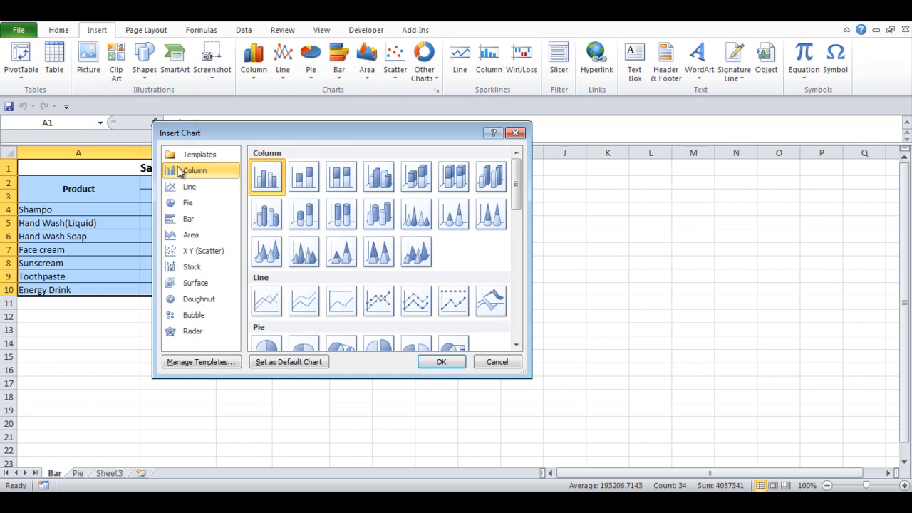
left_click(189, 186)
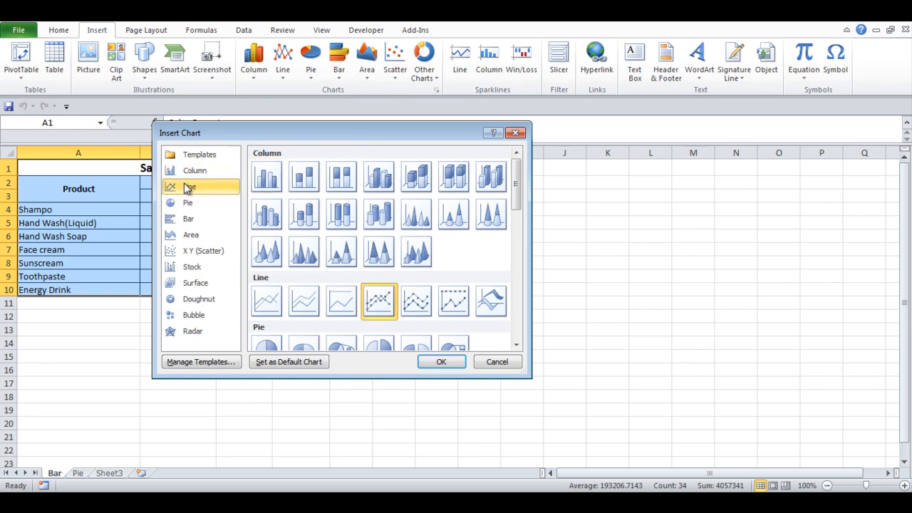
left_click(191, 205)
left_click(189, 219)
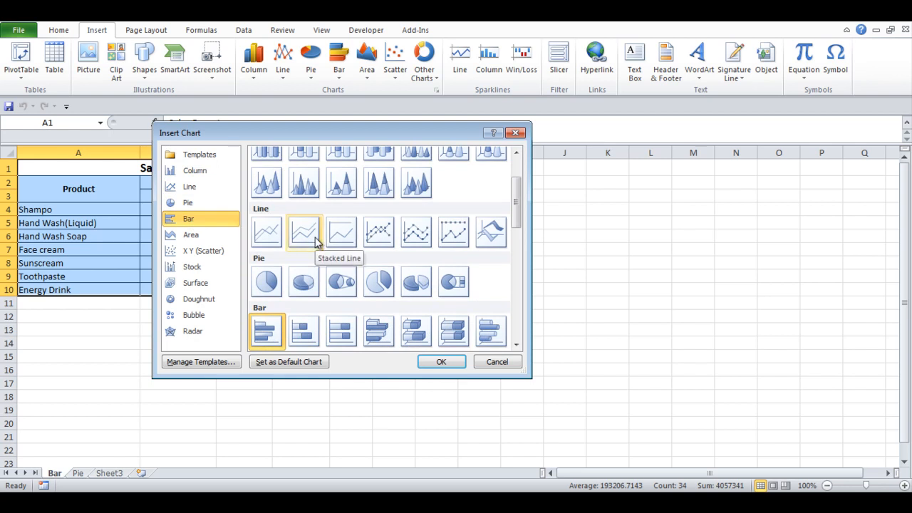
left_click(515, 133)
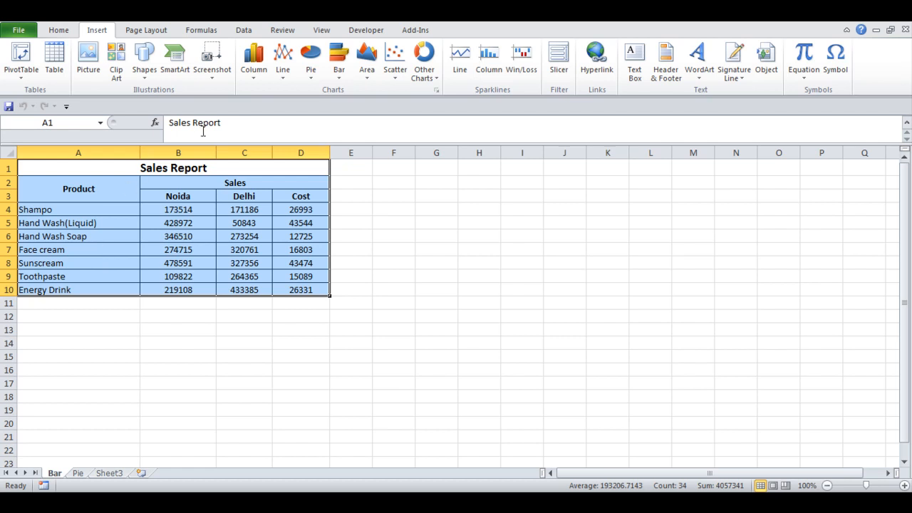
Step: Insert a 2-D clustered column chart of the selected table, enlarge it and position it beside the data
left_click(257, 78)
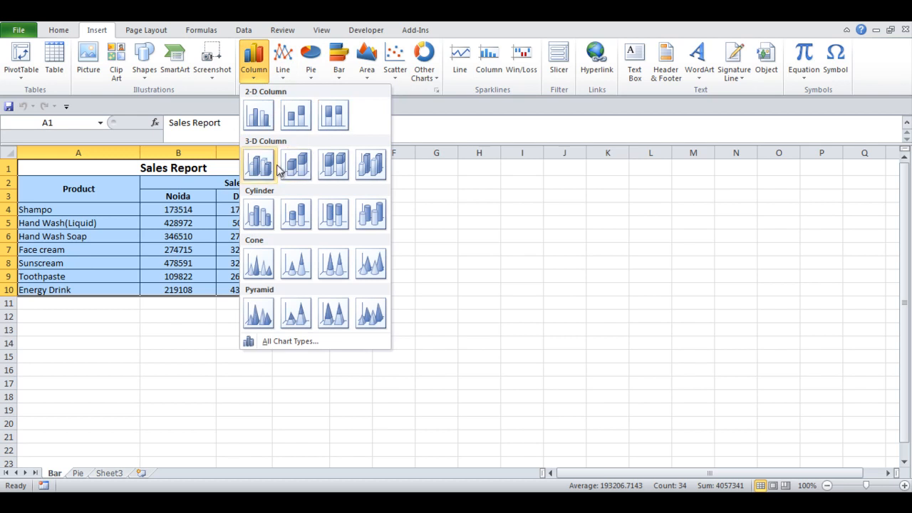
left_click(260, 118)
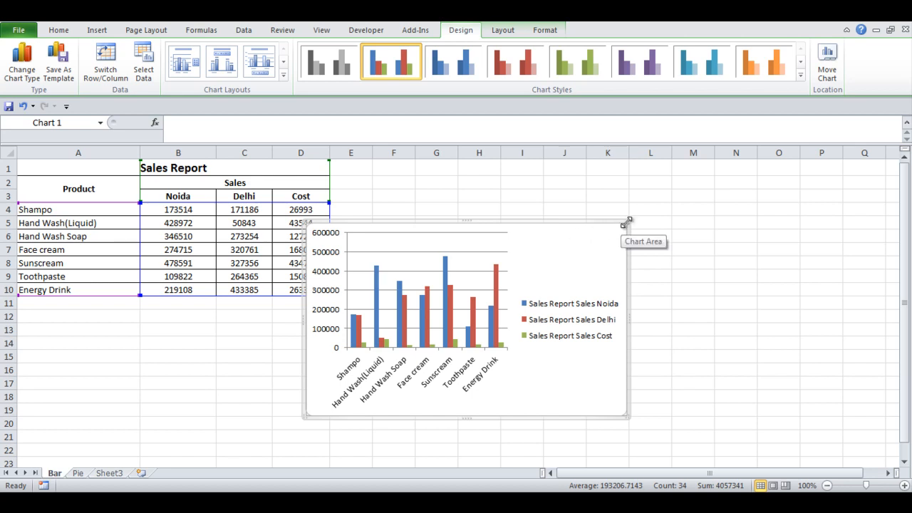
left_click_drag(625, 222, 688, 190)
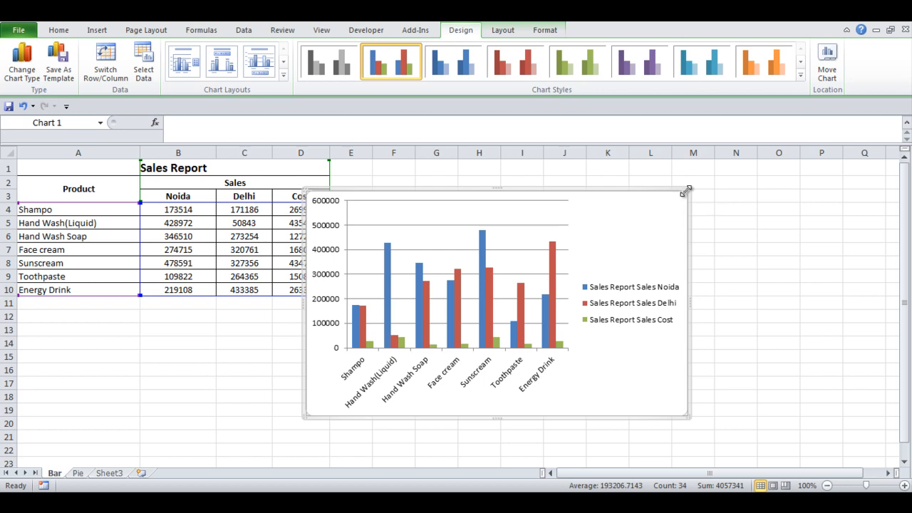
left_click_drag(687, 190, 670, 196)
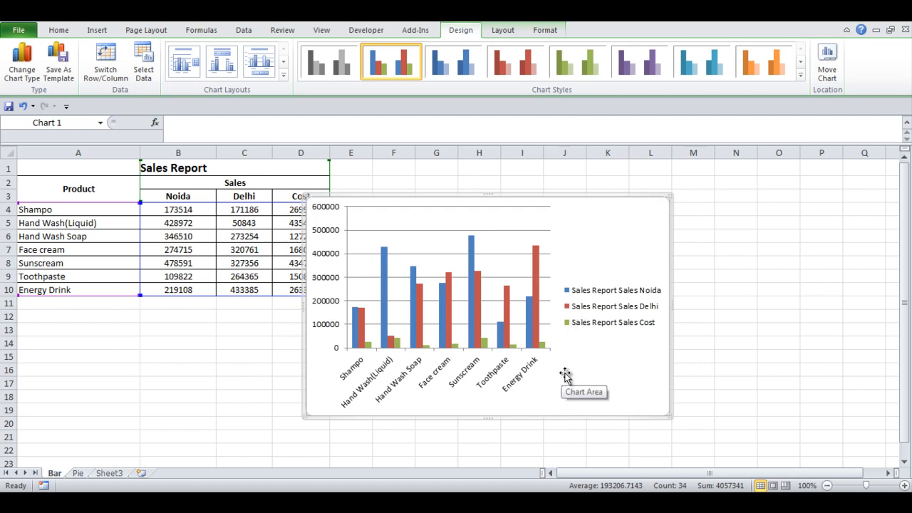
mouse_move(565, 372)
left_mouse_down()
mouse_move(577, 356)
mouse_move(550, 378)
left_mouse_up()
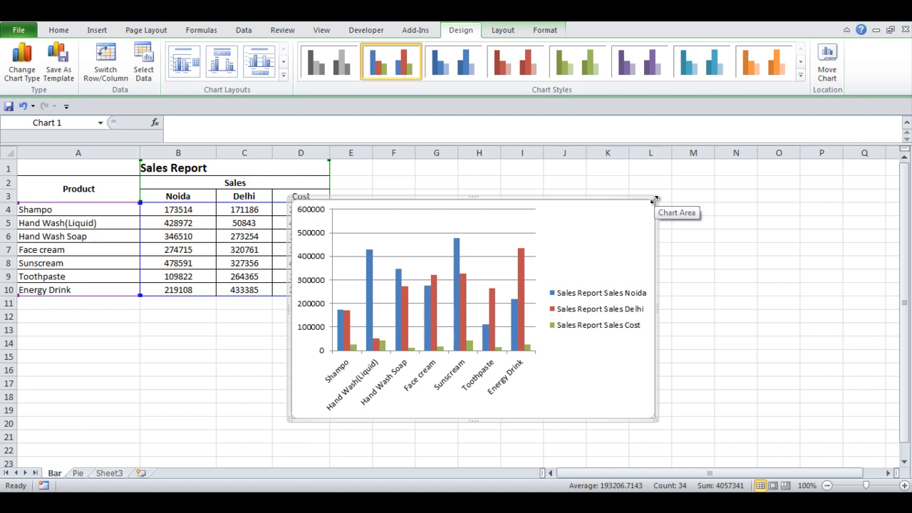
mouse_move(651, 197)
left_mouse_down()
mouse_move(670, 190)
mouse_move(652, 210)
left_mouse_up()
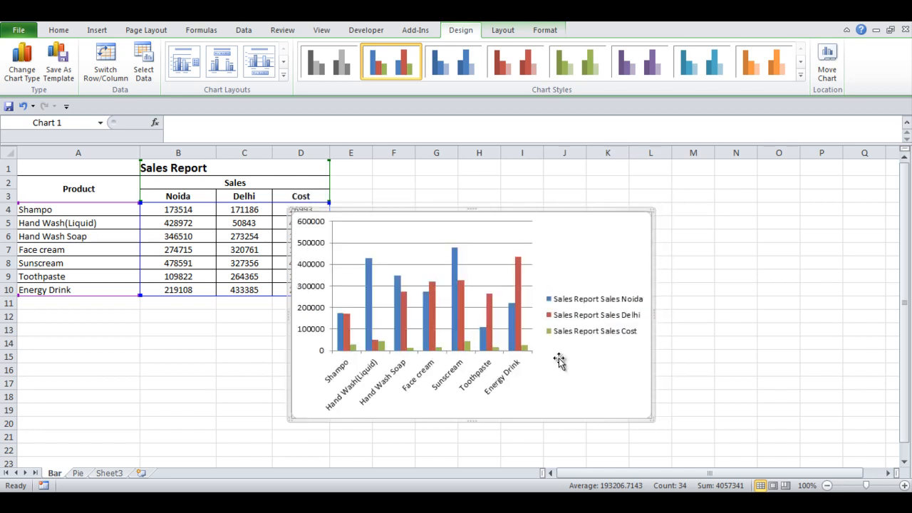
mouse_move(564, 361)
left_mouse_down()
mouse_move(539, 330)
mouse_move(574, 356)
left_mouse_up()
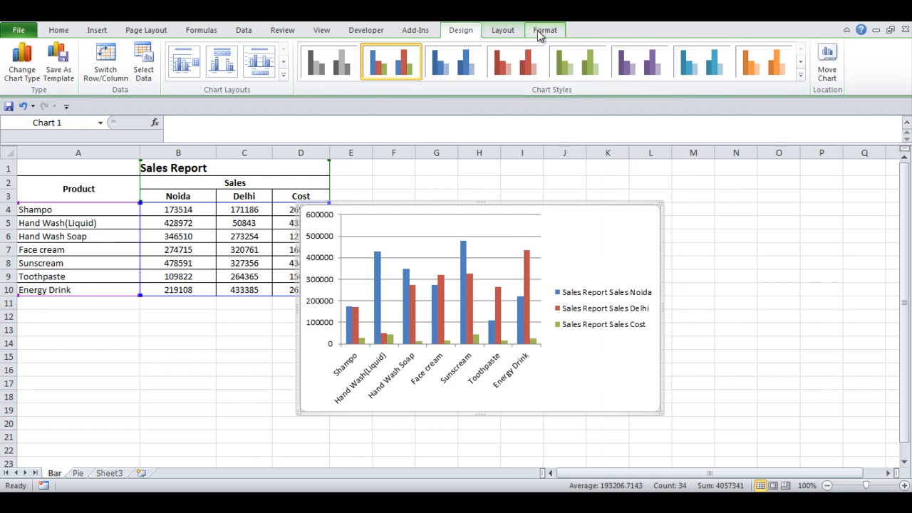
Step: Examine the chart's Noida, Delhi and Cost series and match their columns to the legend entries
left_click(485, 184)
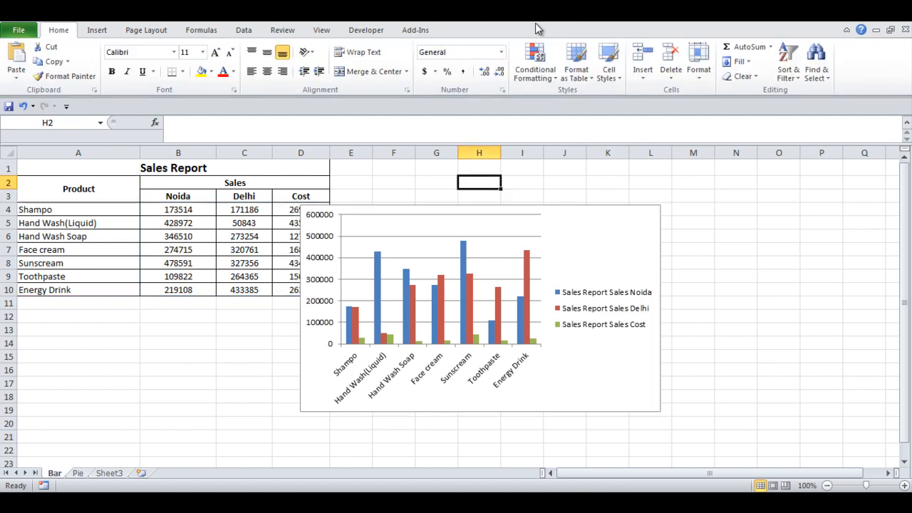
left_click(604, 233)
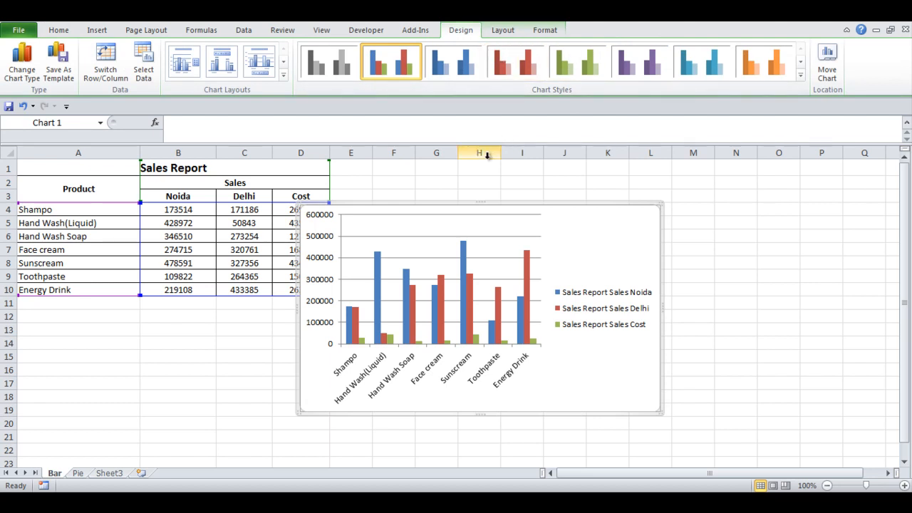
left_click(503, 30)
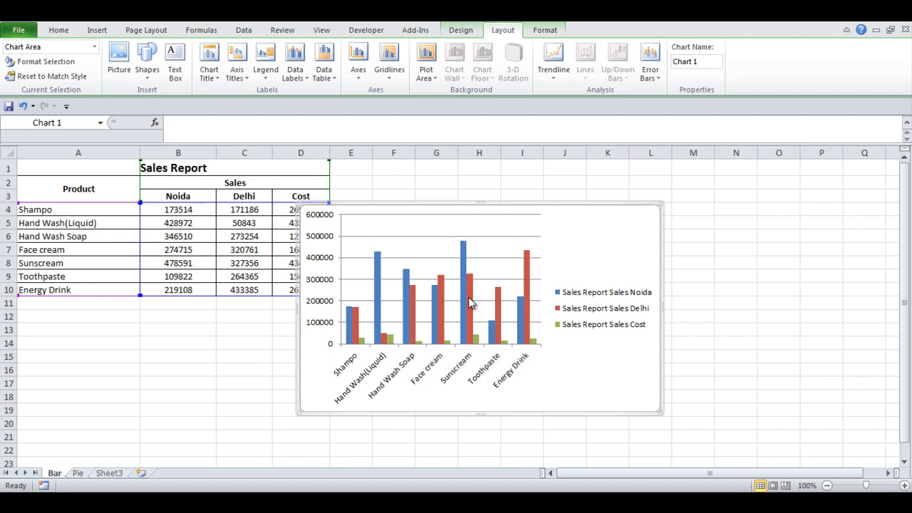
mouse_move(468, 302)
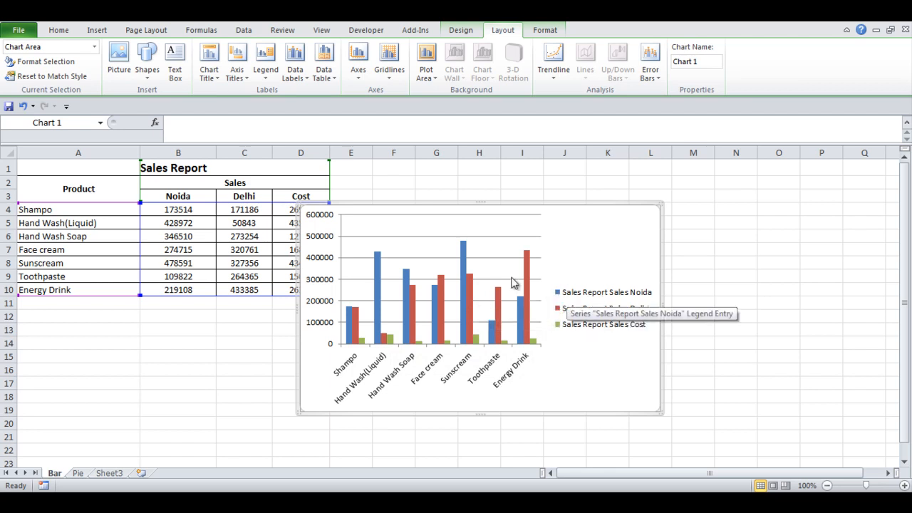
left_click(378, 288)
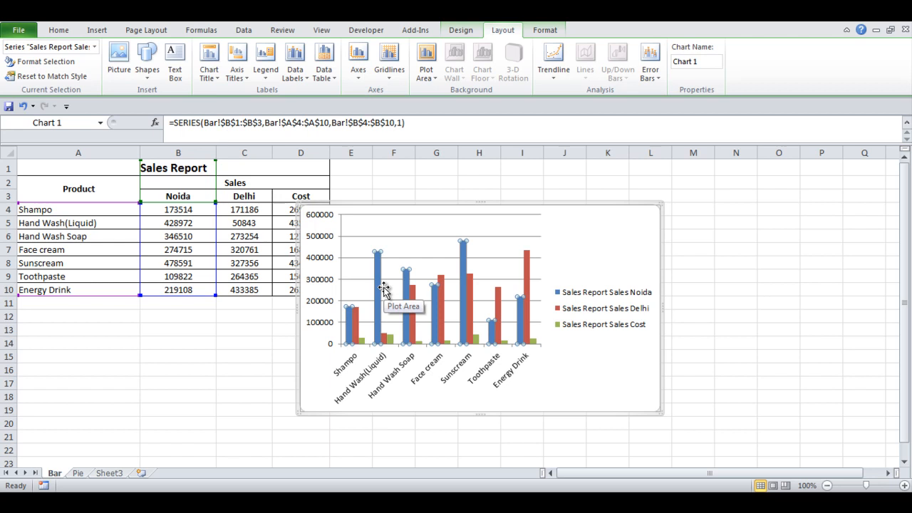
left_click(575, 310)
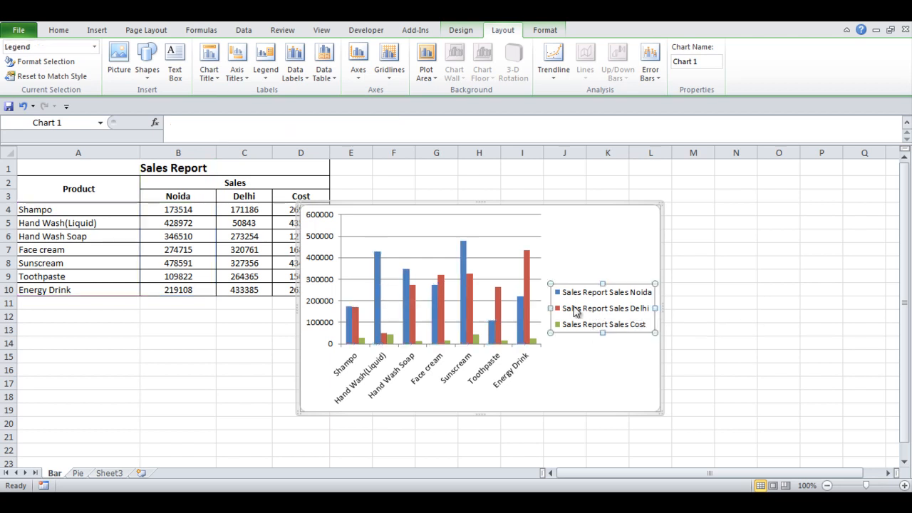
left_click(501, 306)
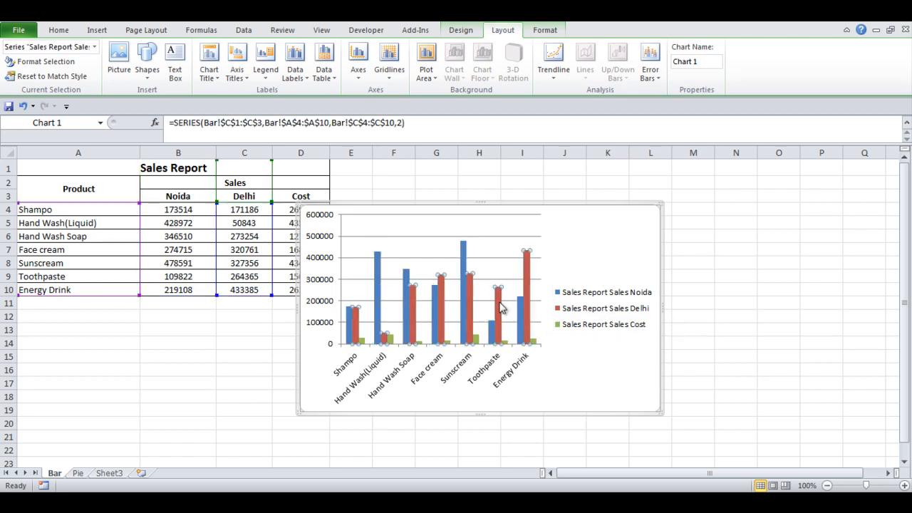
left_click(601, 330)
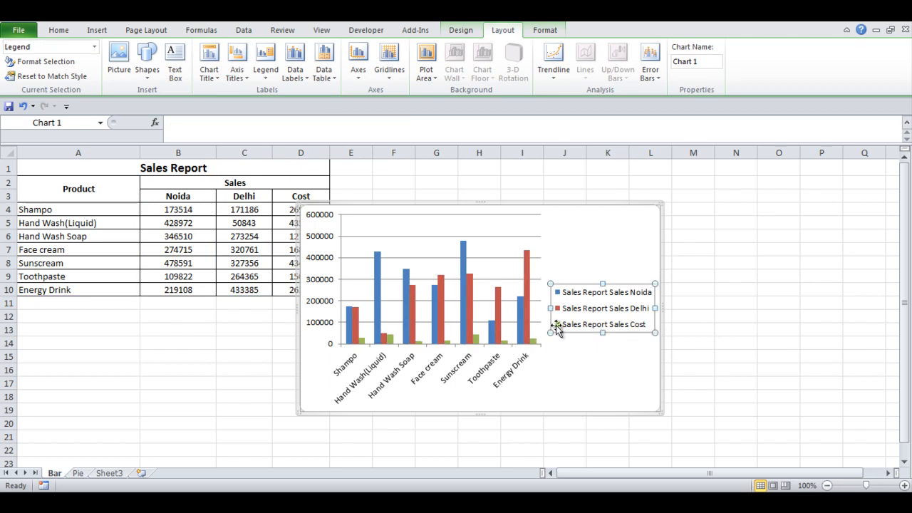
left_click(534, 342)
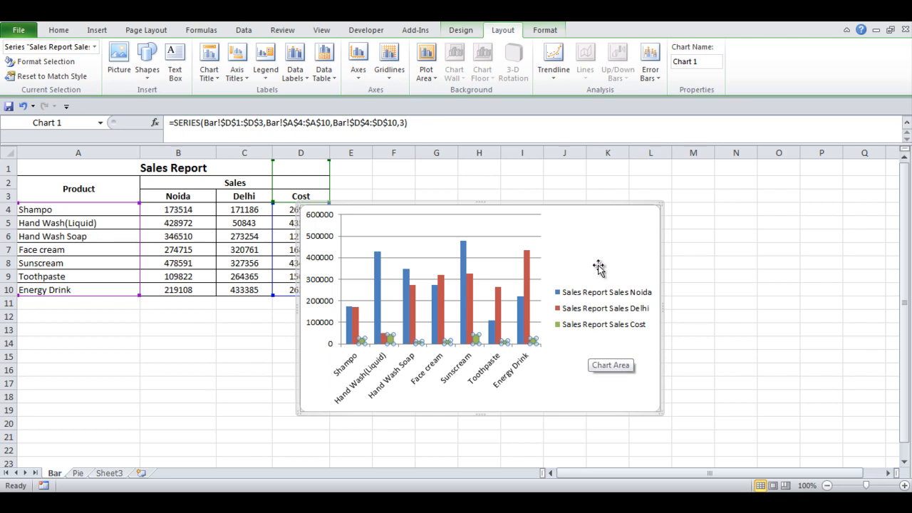
left_click(589, 233)
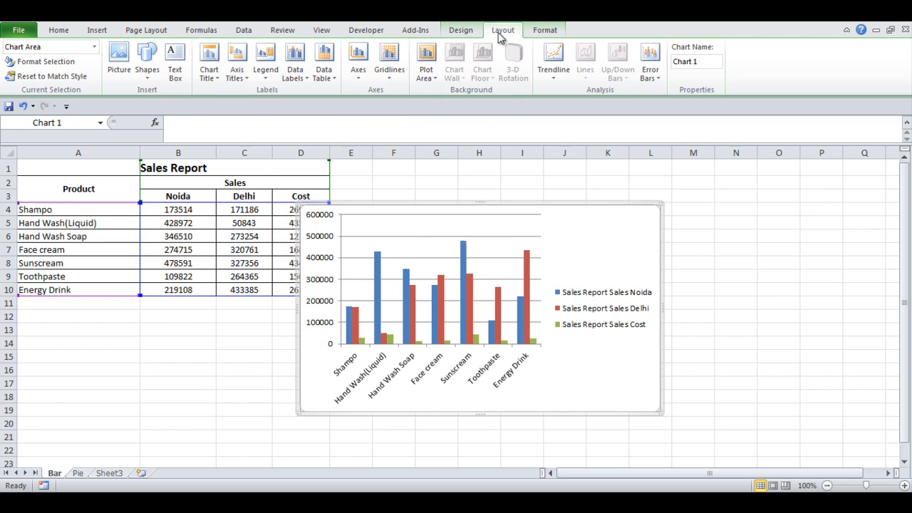
Step: Add a chart title, trying the Centered Overlay placement and settling on Above Chart
left_click(219, 81)
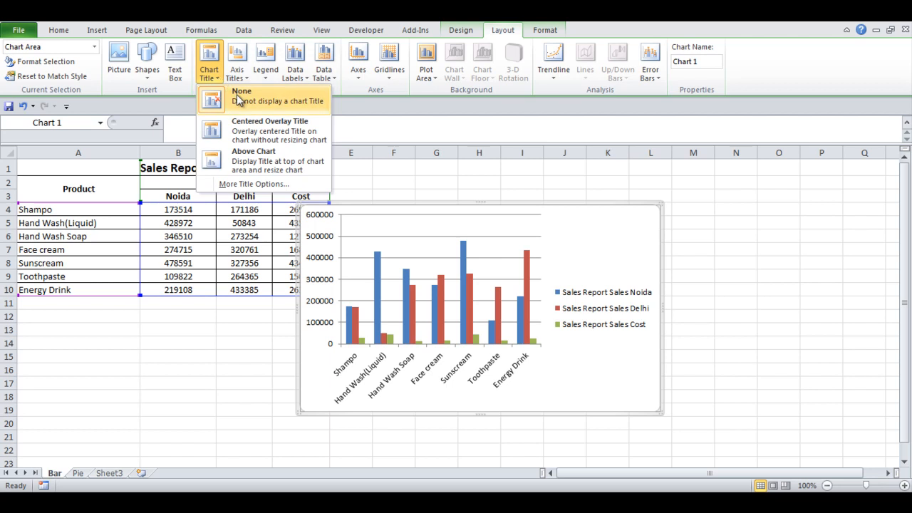
left_click(266, 134)
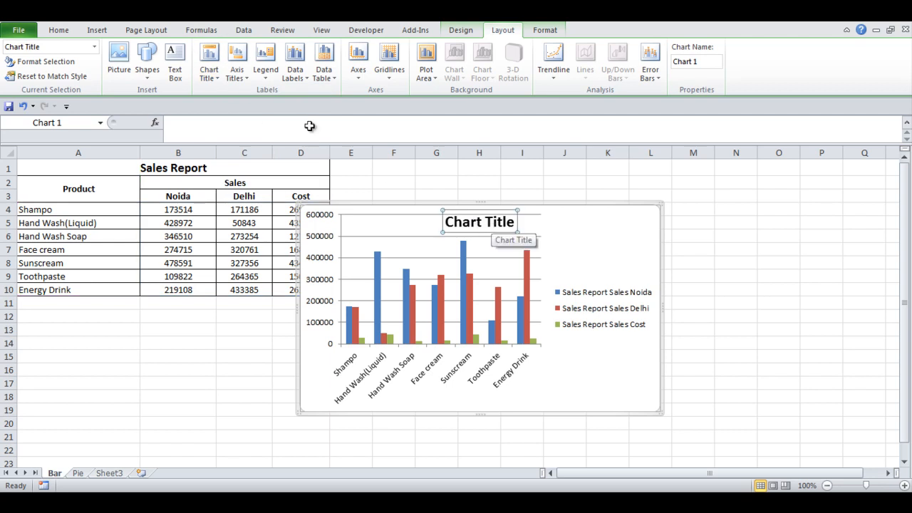
left_click(208, 71)
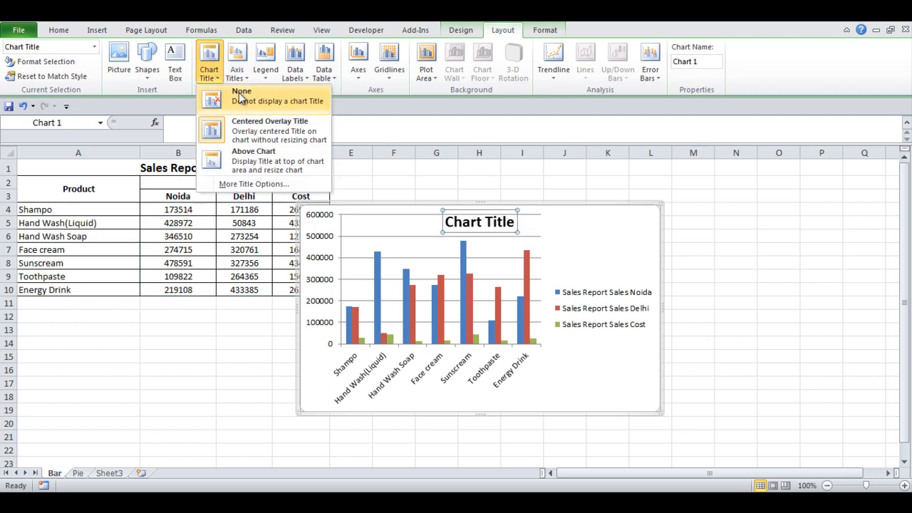
left_click(256, 158)
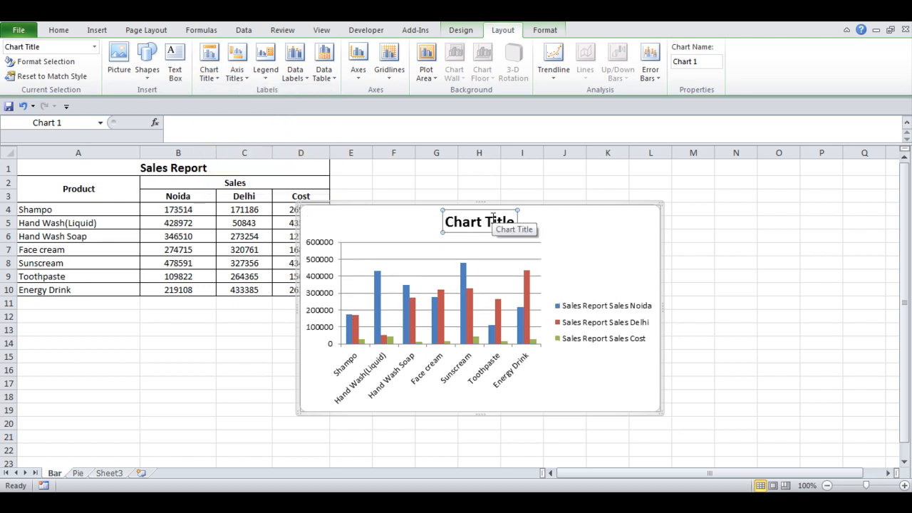
left_click(391, 380)
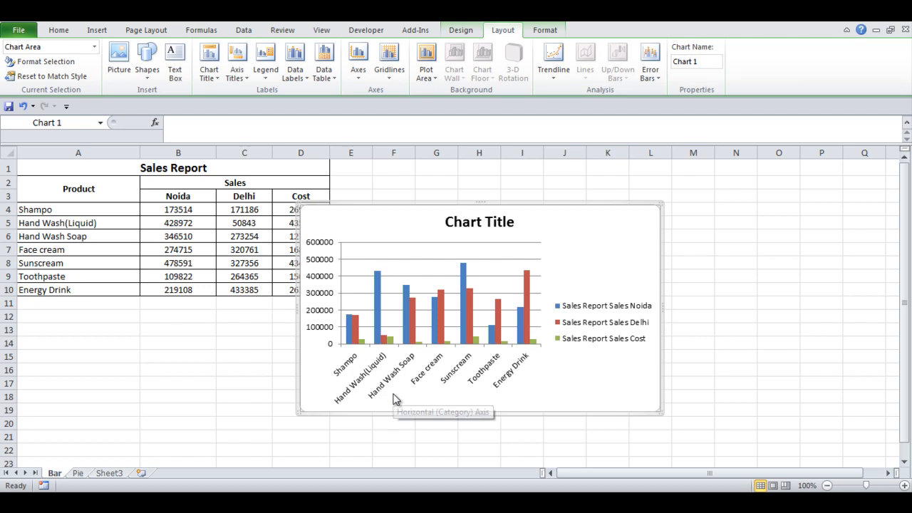
Step: Add a title below the chart's primary horizontal axis and a Horizontal Title for its primary vertical axis
left_click(248, 74)
mouse_move(278, 94)
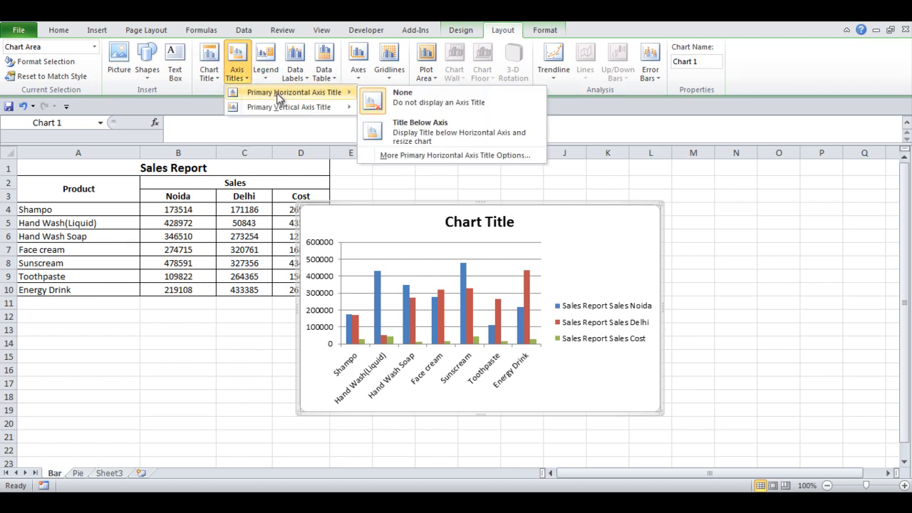
left_click(411, 126)
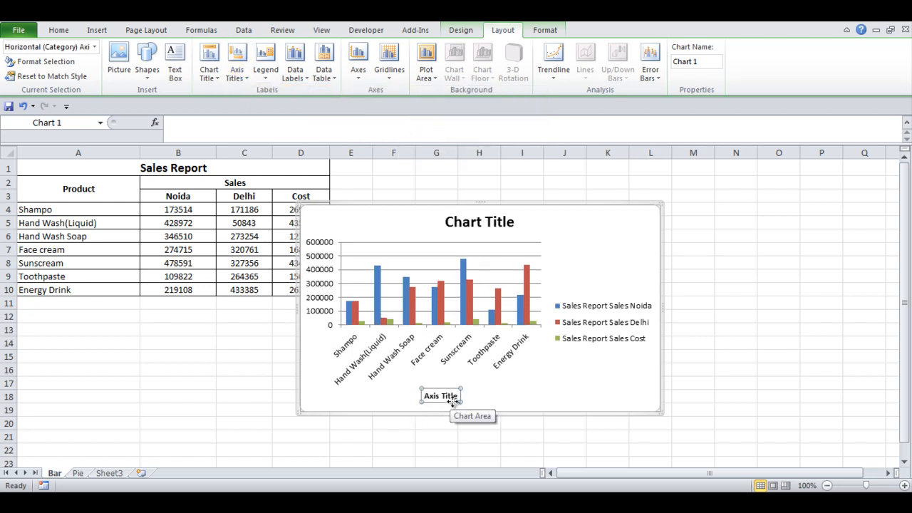
left_click(242, 75)
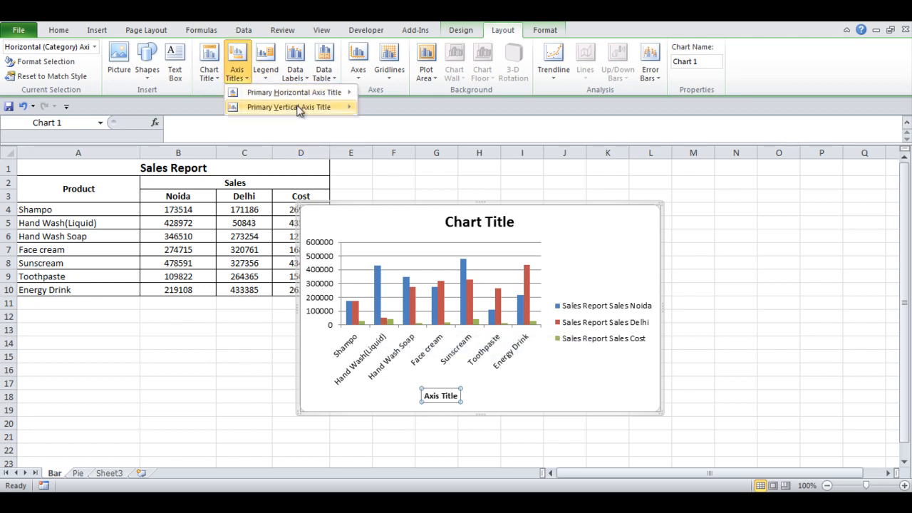
mouse_move(298, 109)
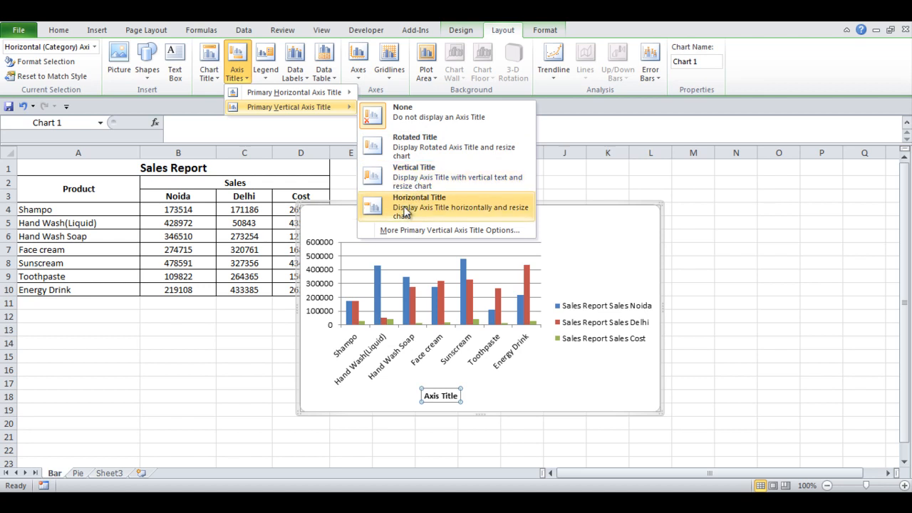
left_click(425, 208)
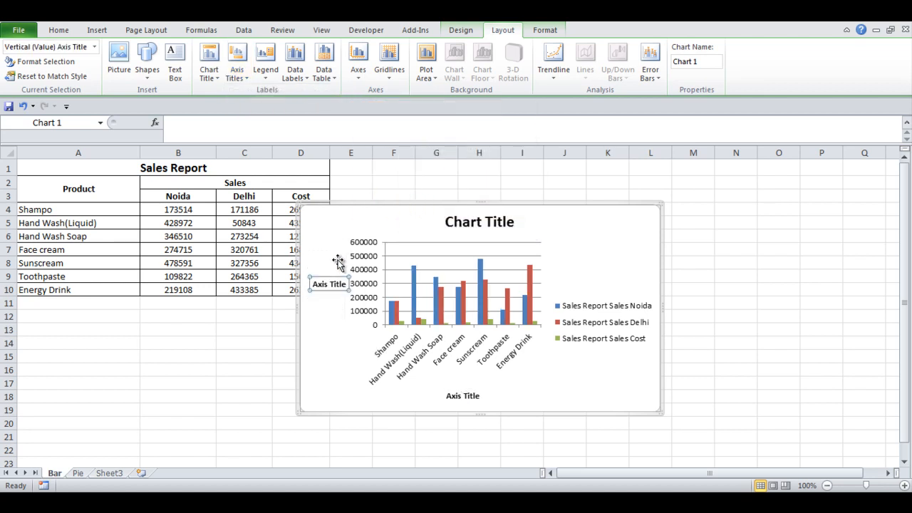
Step: Change the primary vertical axis title of the chart to the Rotated Title style
left_click(238, 71)
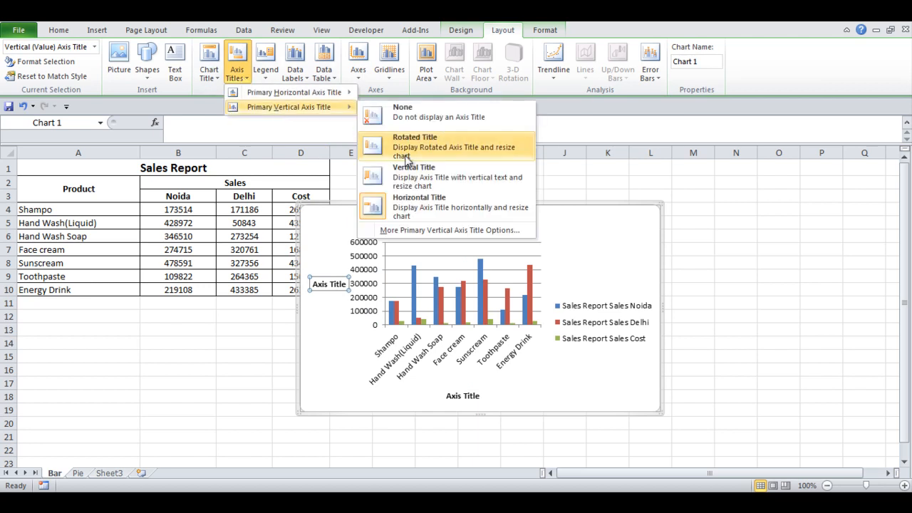
left_click(413, 156)
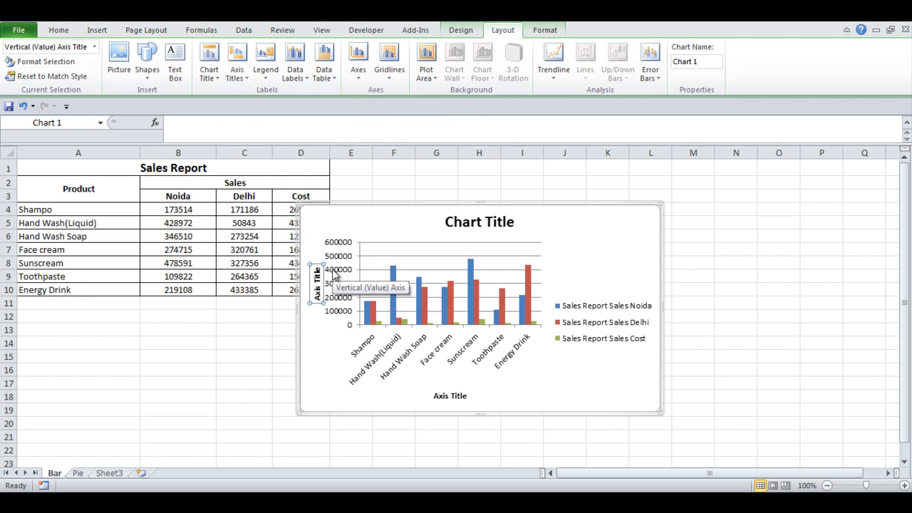
Step: Replace the placeholder text of the chart title with "Sales Report"
left_click(483, 226)
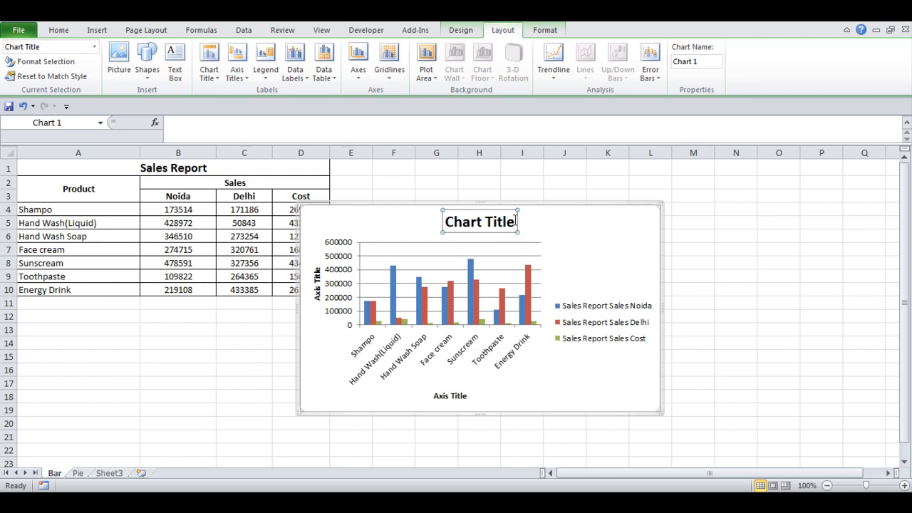
left_click(515, 222)
key("BackSpace")
key("BackSpace")
key("BackSpace")
key("BackSpace")
key("BackSpace")
key("BackSpace")
key("BackSpace")
key("BackSpace")
key("BackSpace")
key("BackSpace")
key("BackSpace")
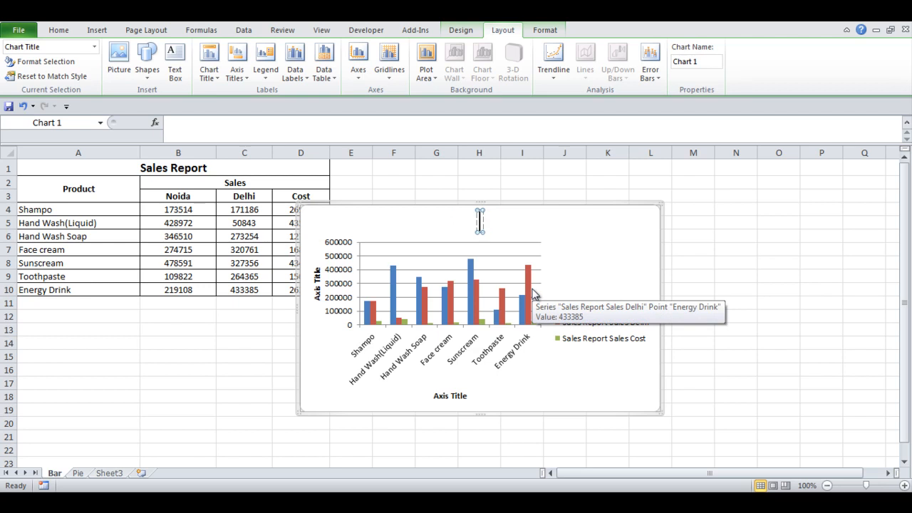
key("Caps_Lock")
type("S")
key("Caps_Lock")
type("ales")
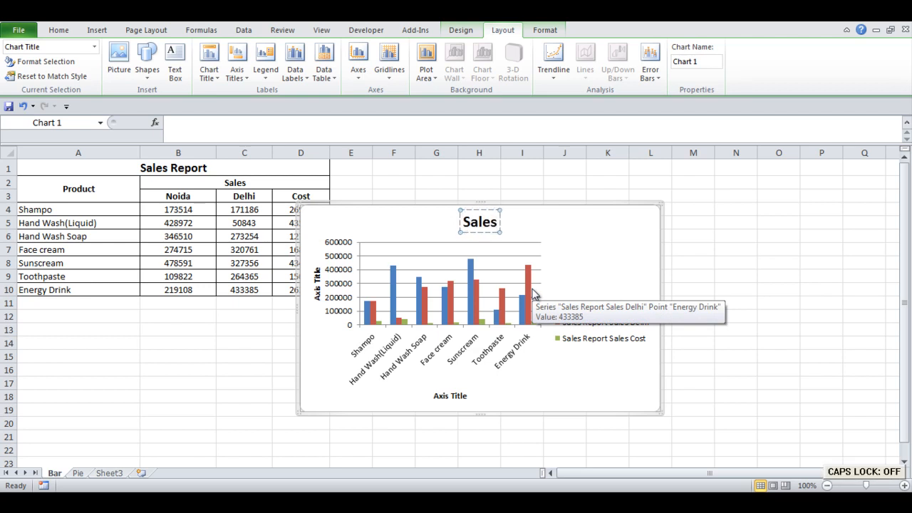
type(" R")
key("Caps_Lock")
type("eport")
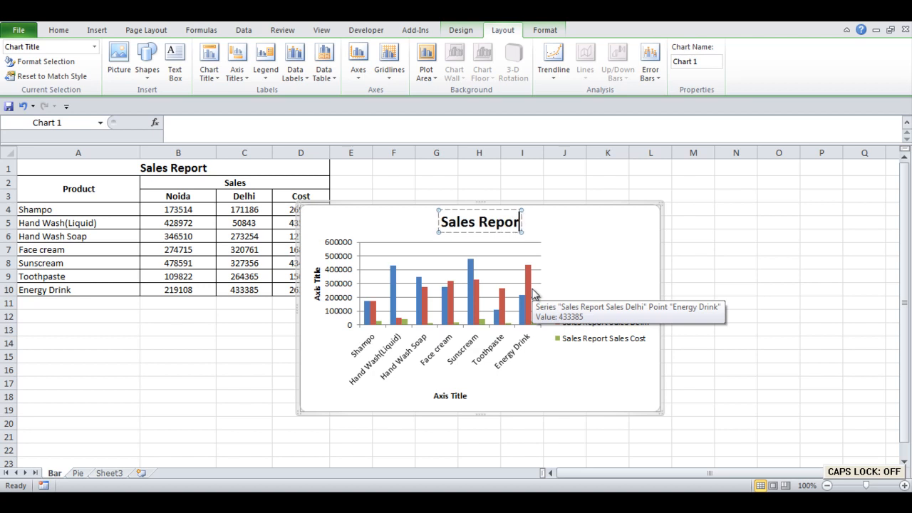
Step: Replace the placeholder text of the horizontal axis title with "Product"
left_click(450, 396)
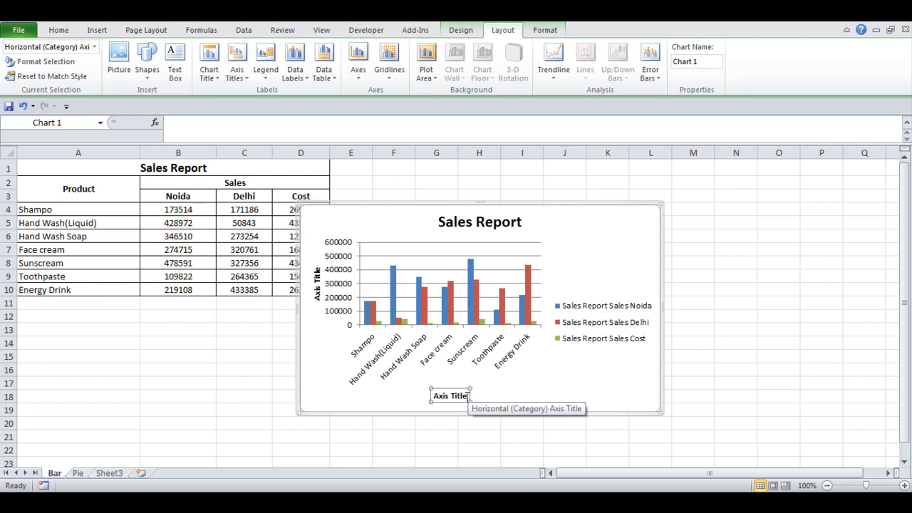
left_click_drag(467, 396, 431, 397)
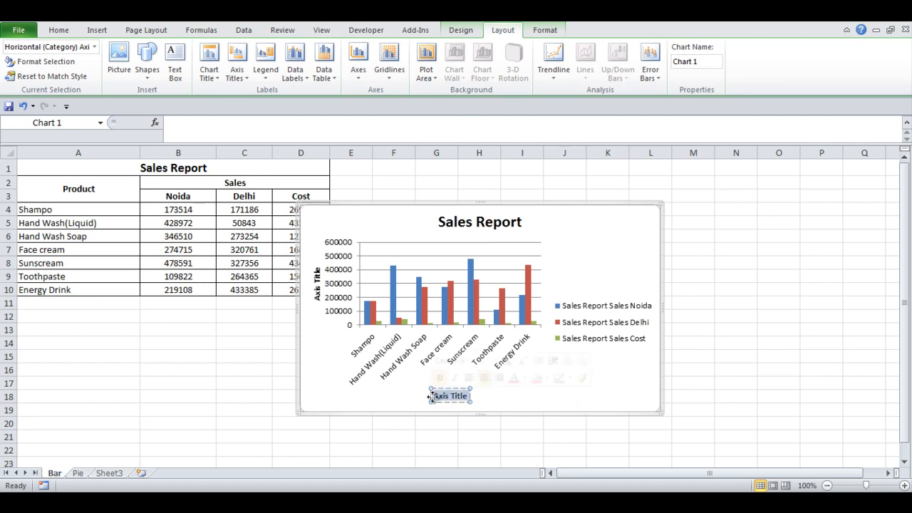
key("Caps_Lock")
type("P")
key("Caps_Lock")
type("r")
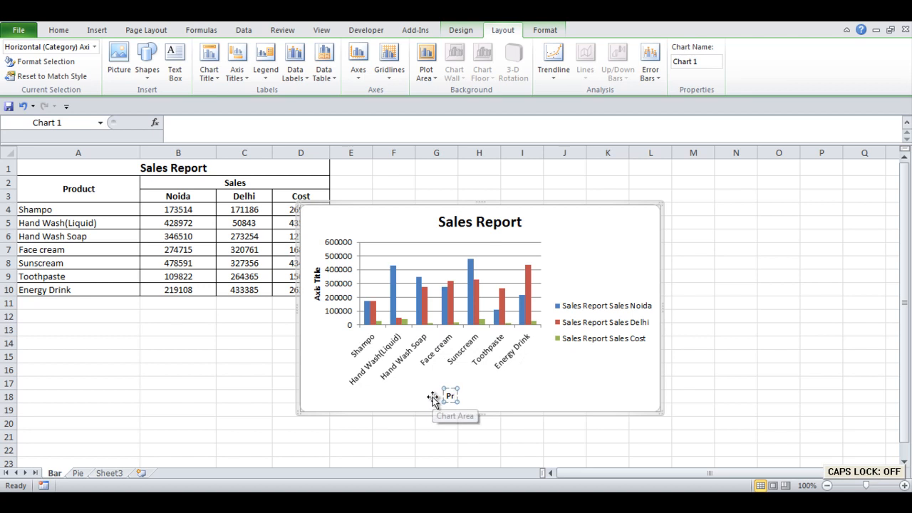
type("oduct")
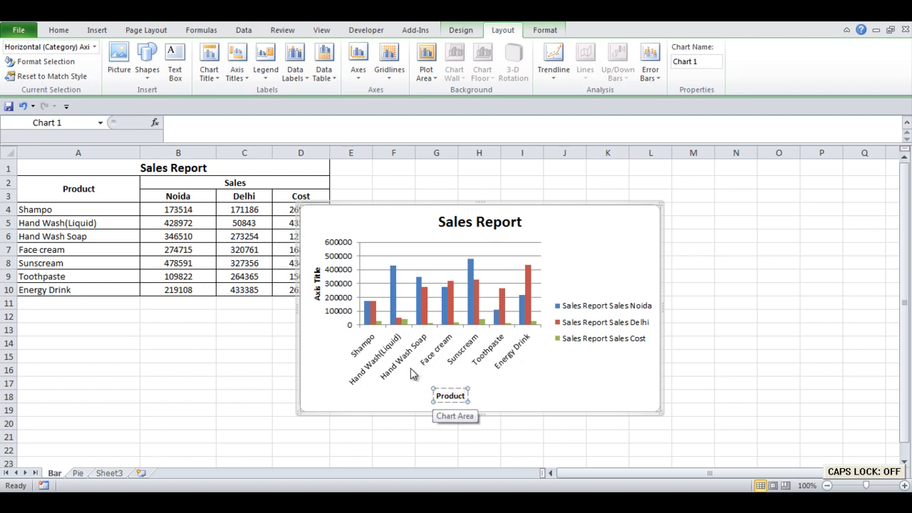
Step: Replace the vertical axis title's text with "In Rs" and enlarge the chart towards the data table
left_click(314, 288)
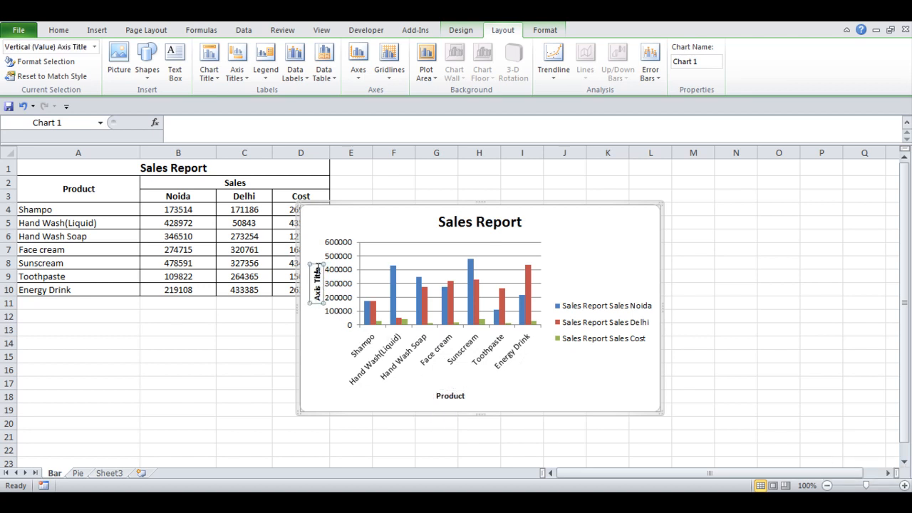
left_click_drag(316, 270, 318, 303)
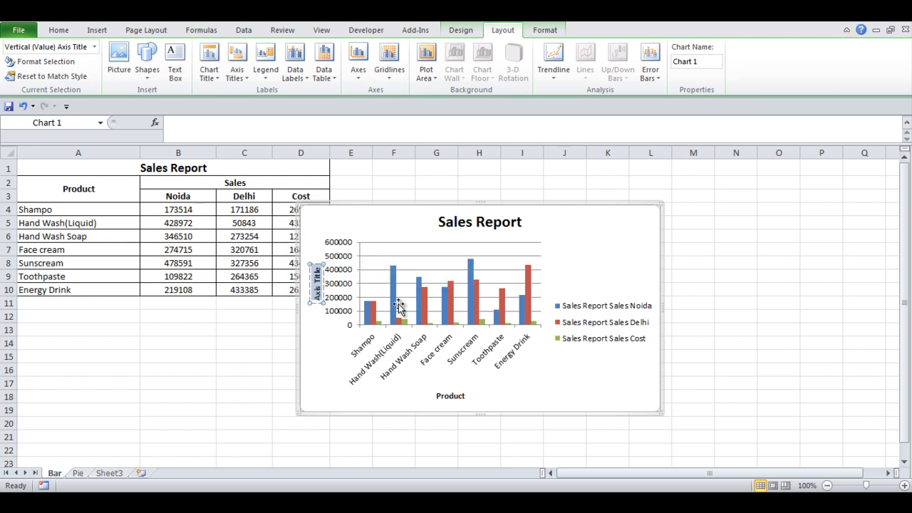
type("In Rs")
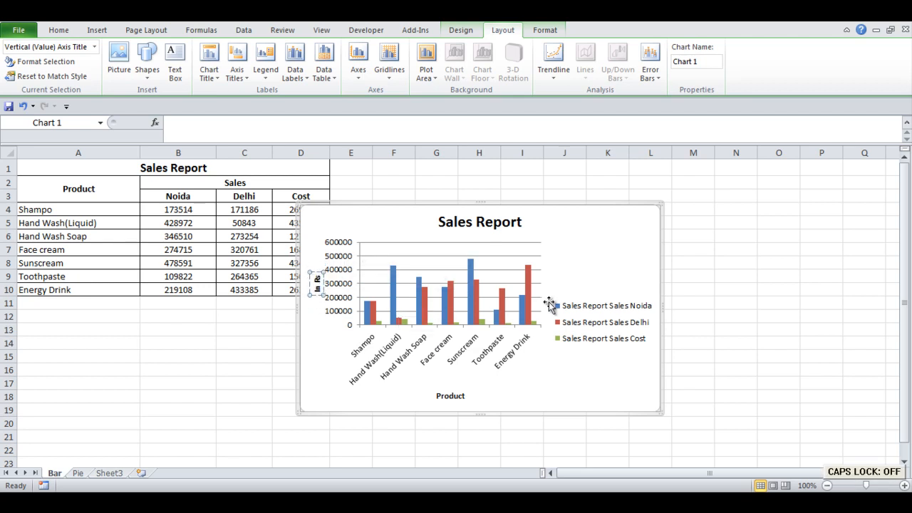
left_click(584, 282)
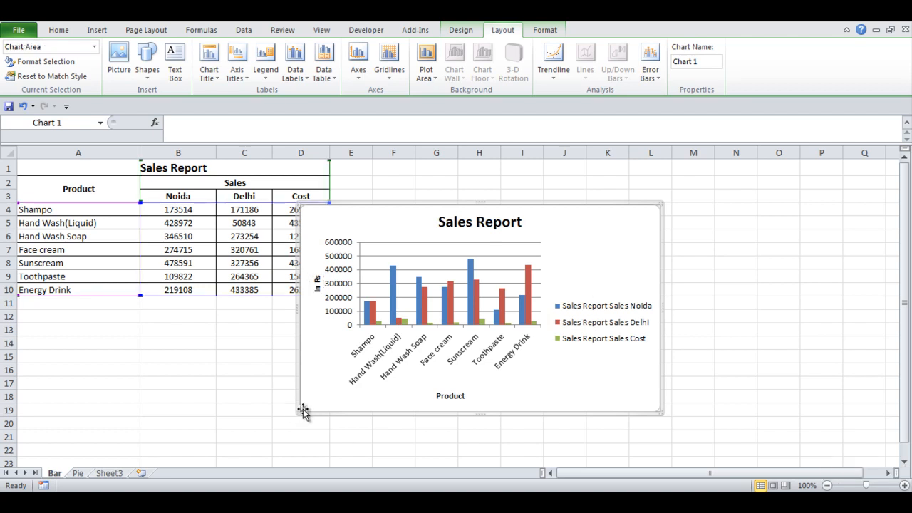
left_click_drag(298, 413, 183, 423)
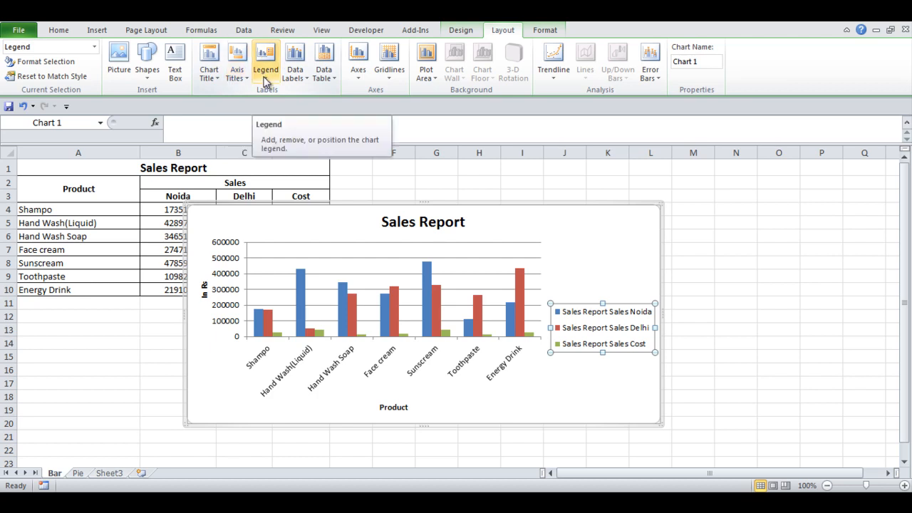
Step: Inspect the Delhi and Cost series entries in the chart legend
left_click(577, 327)
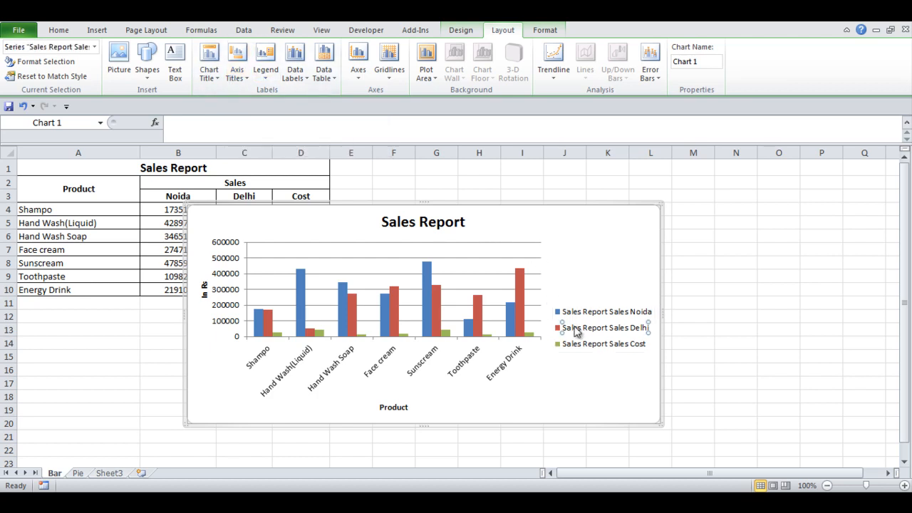
left_click(586, 346)
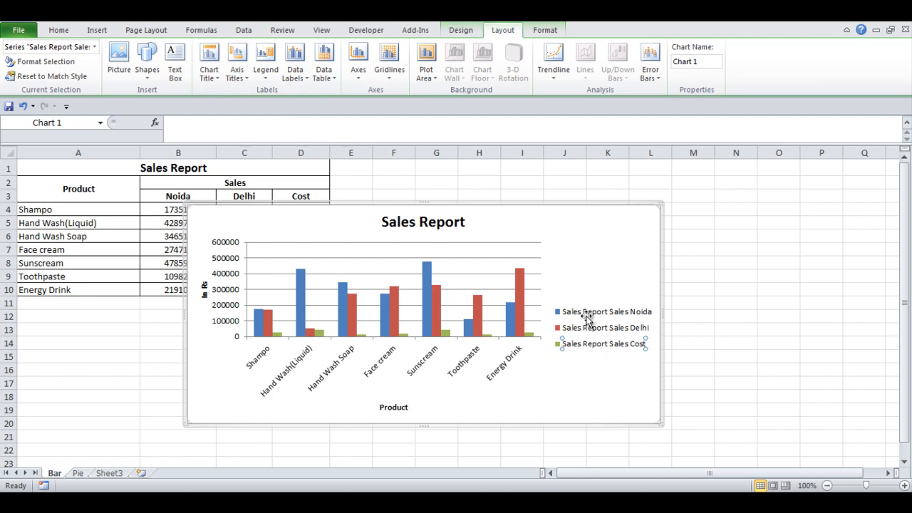
left_click(561, 329)
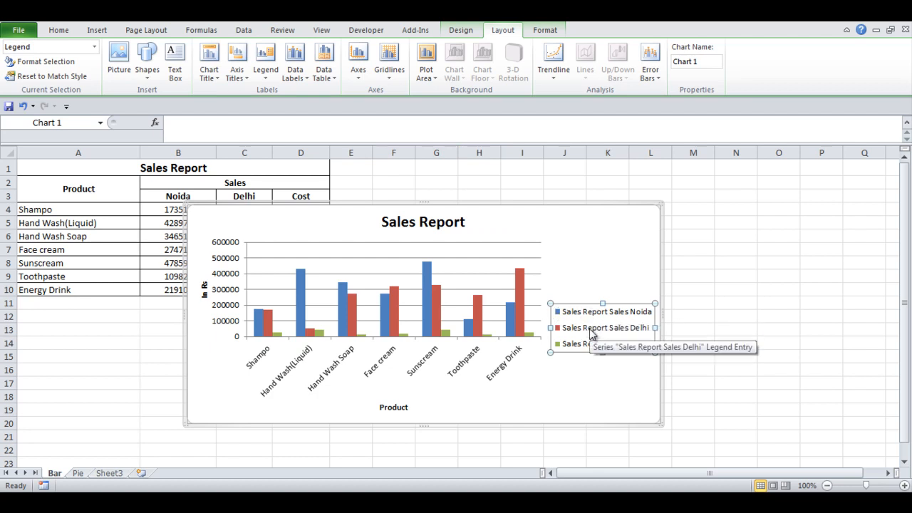
Step: Try the Show Legend at Top placement for the legend and return it to Show Legend at Right
left_click(266, 78)
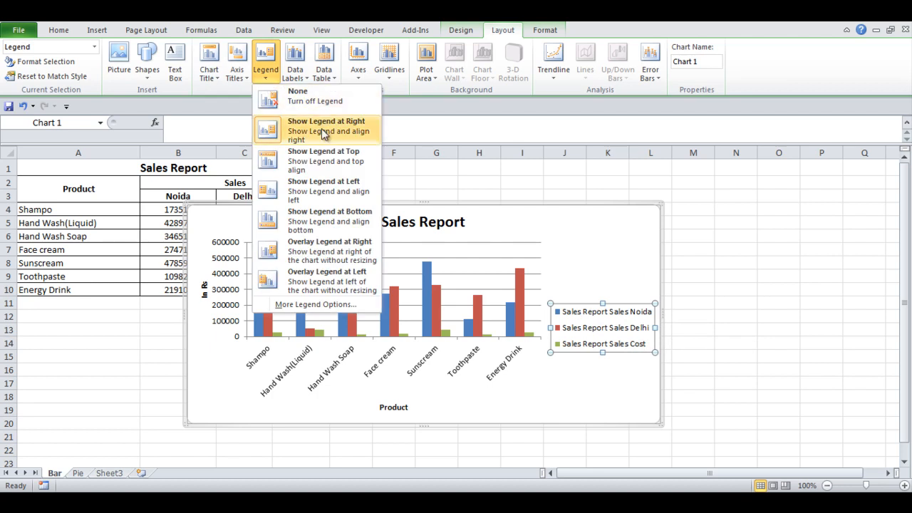
left_click(324, 164)
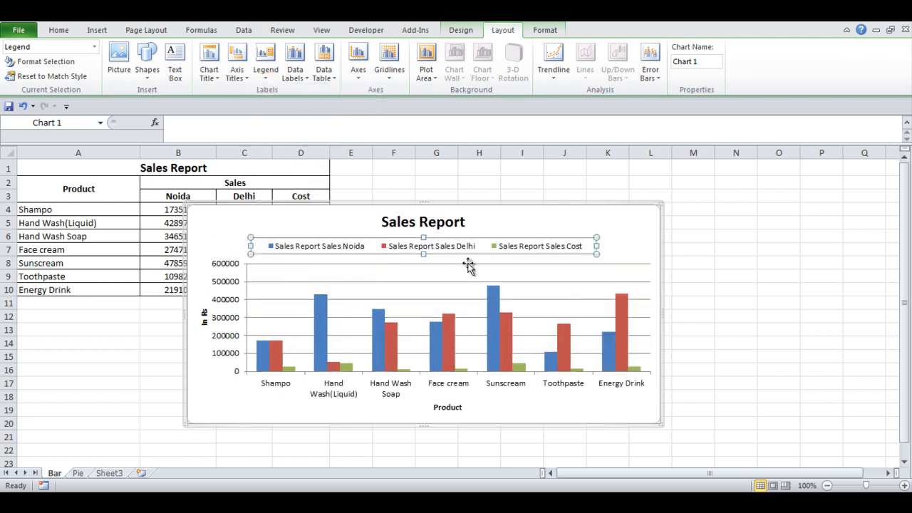
left_click(265, 80)
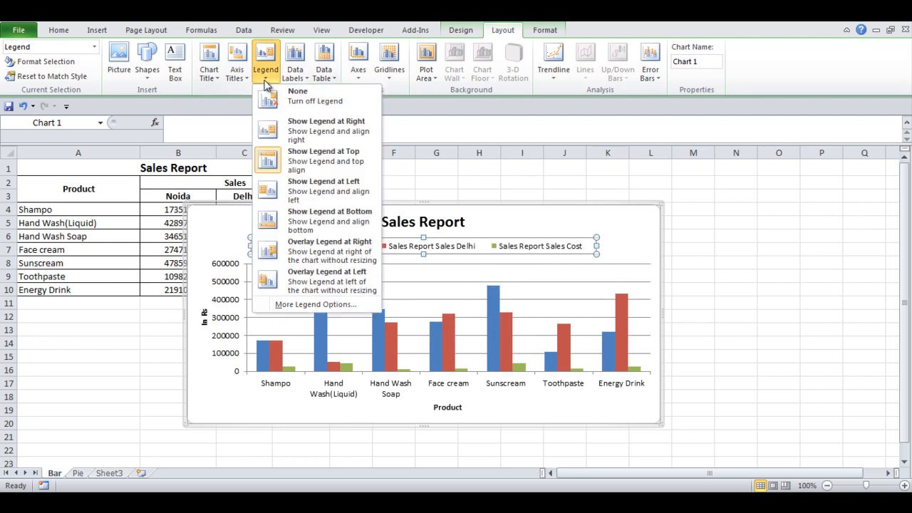
left_click(315, 125)
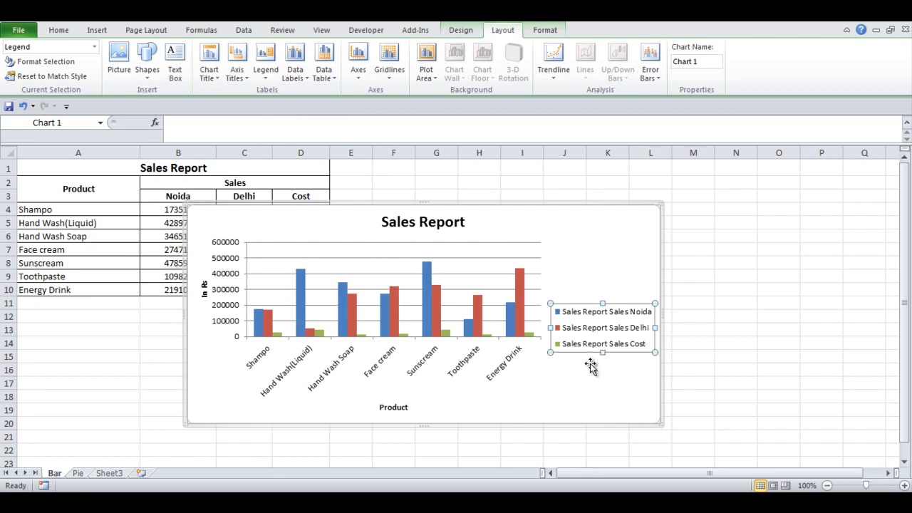
Step: Move the legend slightly upward beside the plot area and deselect it
left_click_drag(587, 351, 588, 338)
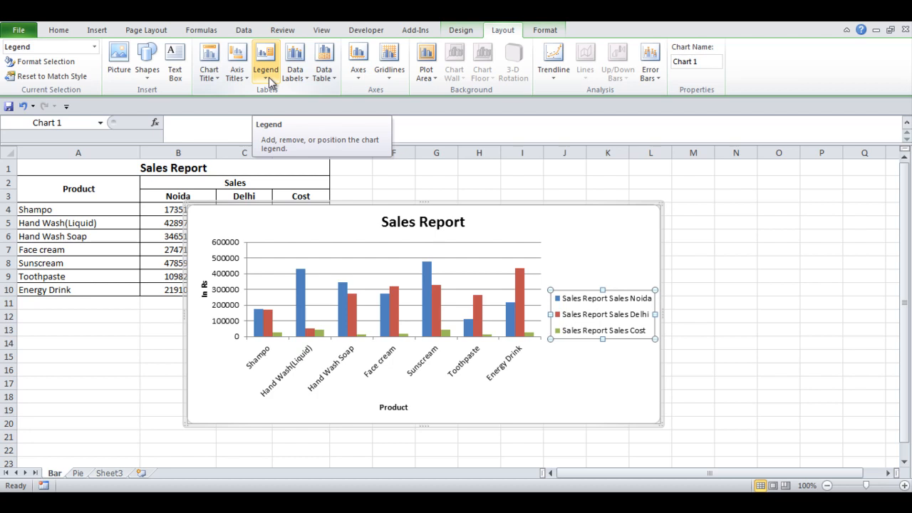
left_click(605, 259)
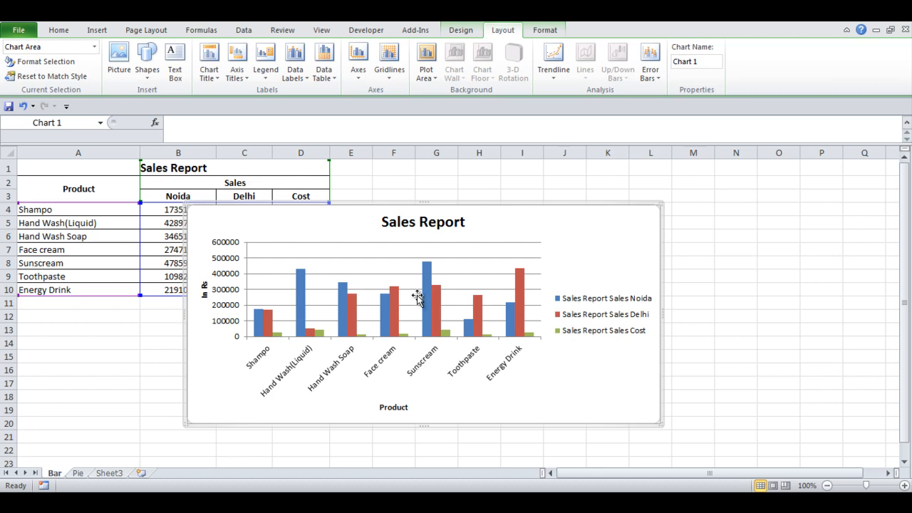
Step: Check the value of the Noida series column for Hand Wash(Liquid) in the chart
left_click(300, 279)
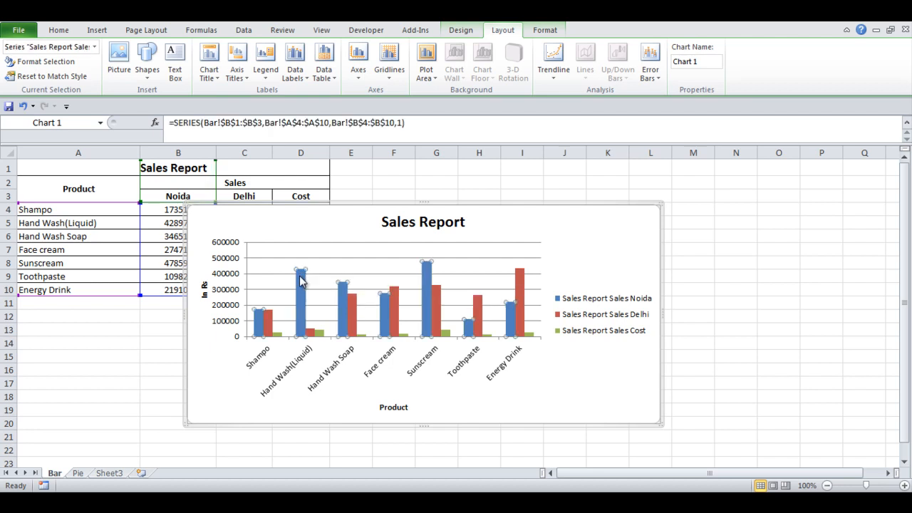
mouse_move(302, 277)
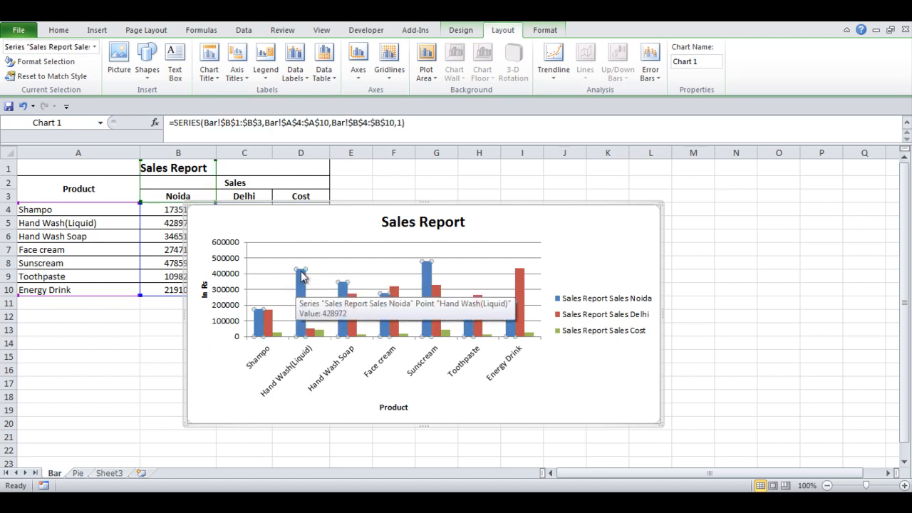
left_click(555, 259)
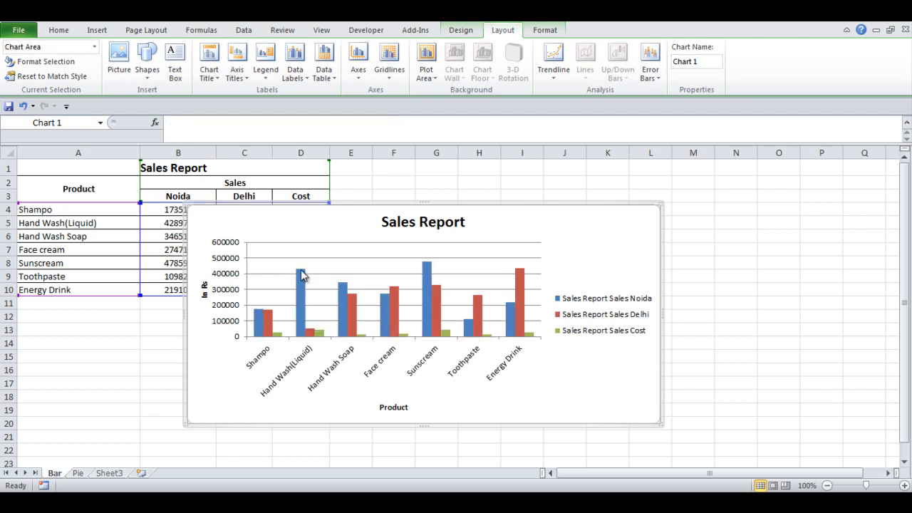
mouse_move(302, 279)
Step: Try Outside End data labels on all the chart's series and turn them off again with None
left_click(307, 78)
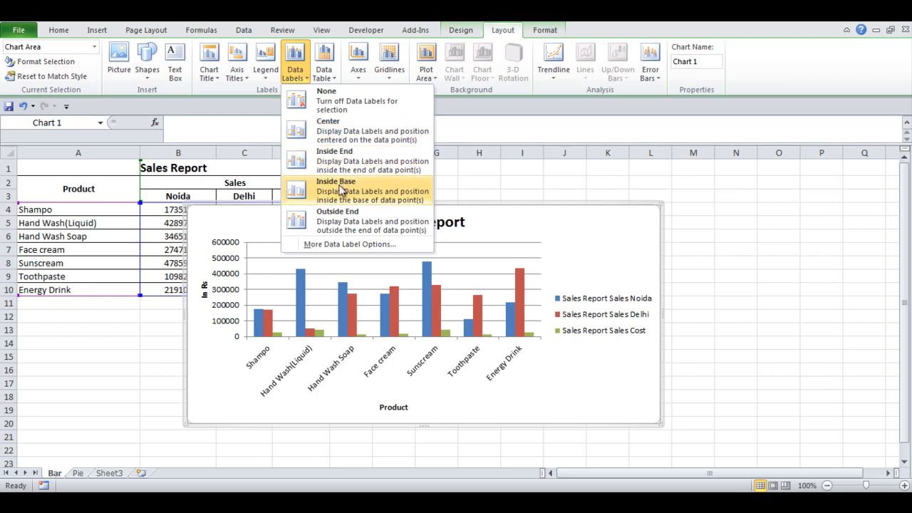
left_click(339, 224)
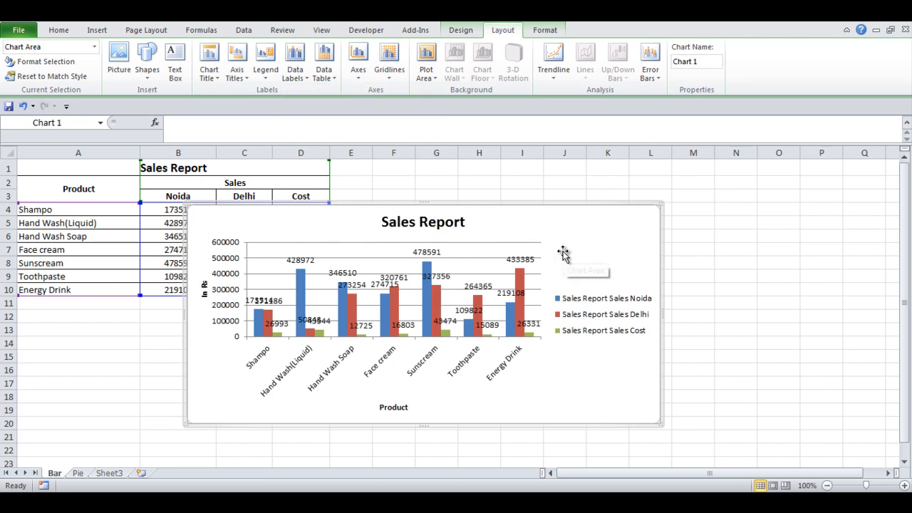
left_click(299, 78)
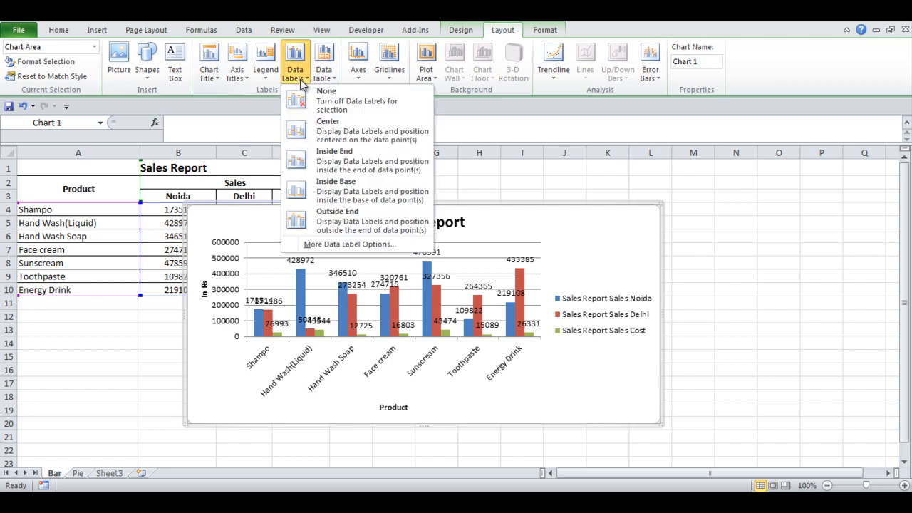
left_click(319, 104)
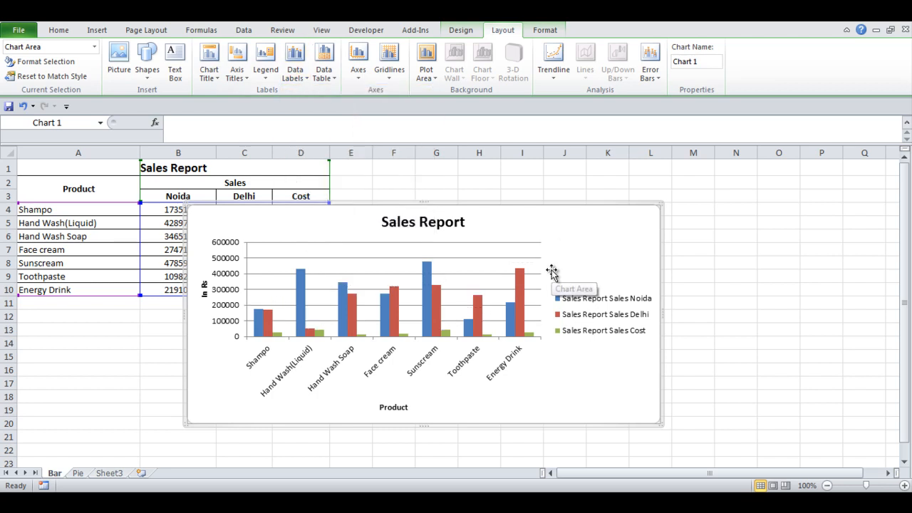
Step: Try Outside End data labels on the Noida series only and undo them
left_click(428, 283)
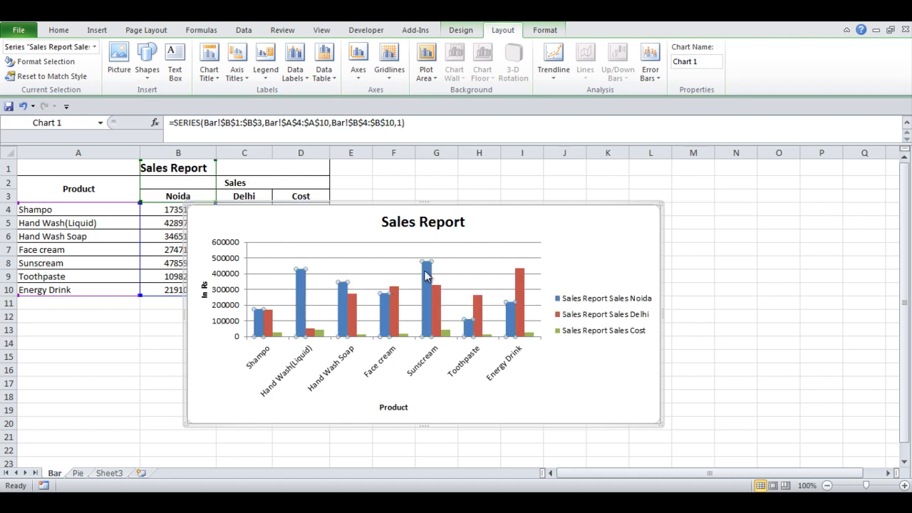
left_click(564, 259)
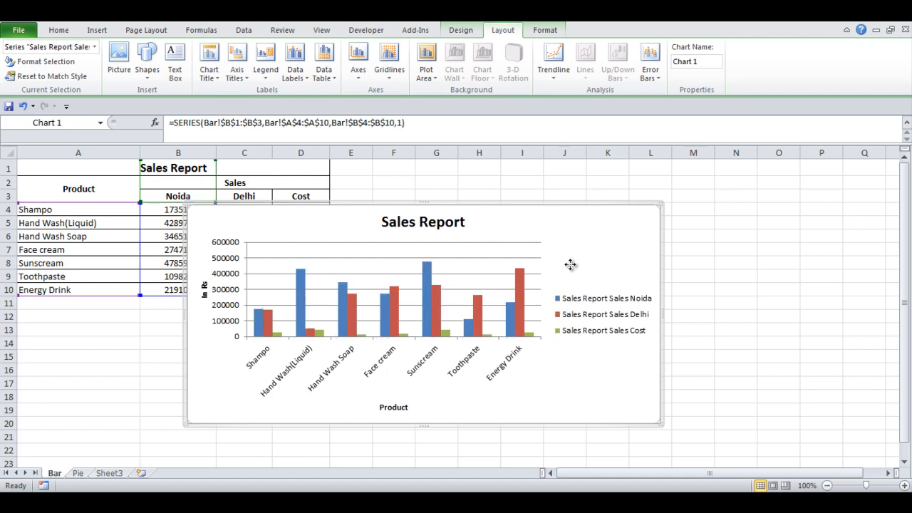
left_click(429, 273)
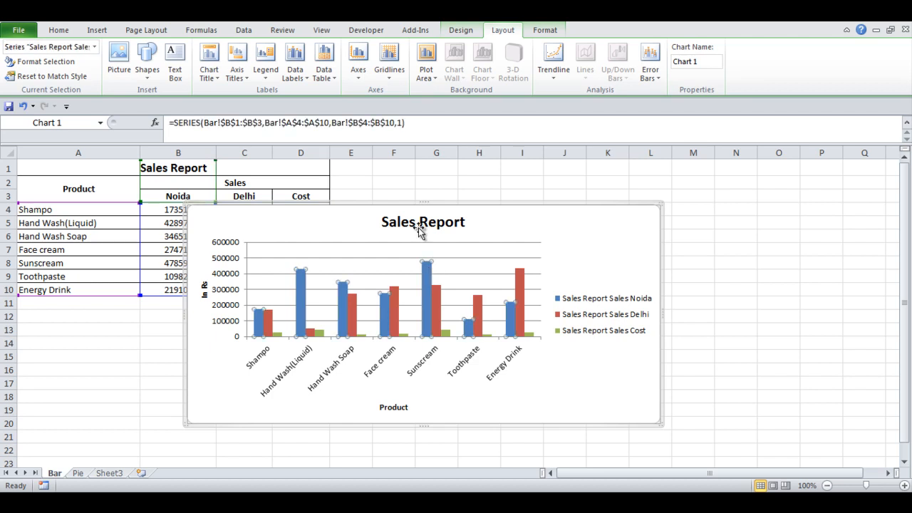
left_click(302, 77)
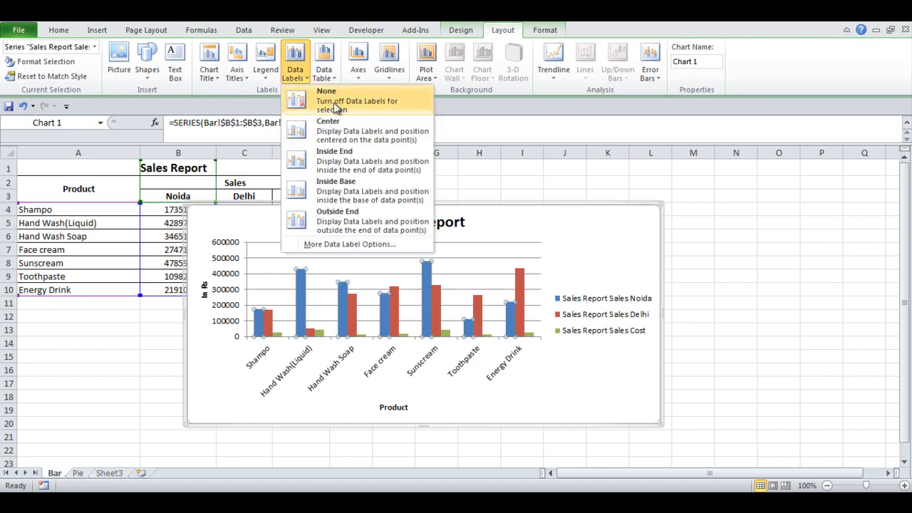
left_click(346, 228)
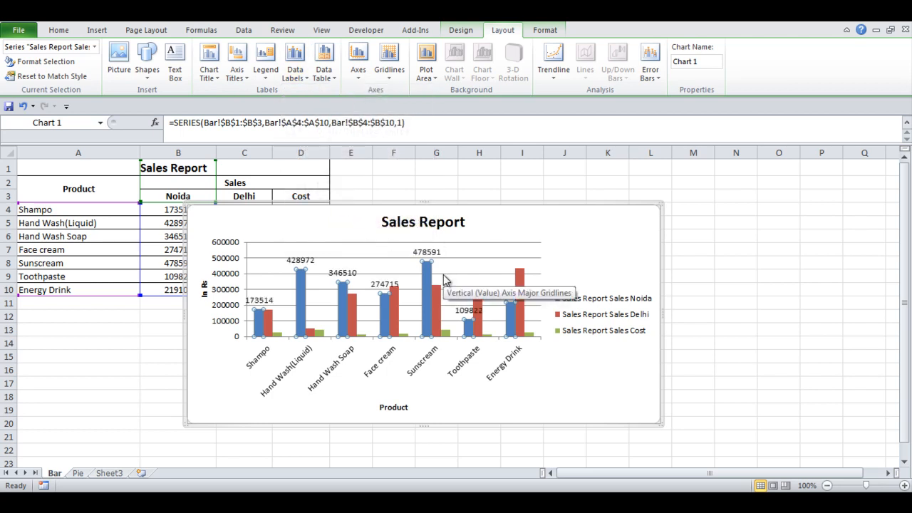
key("ctrl+z")
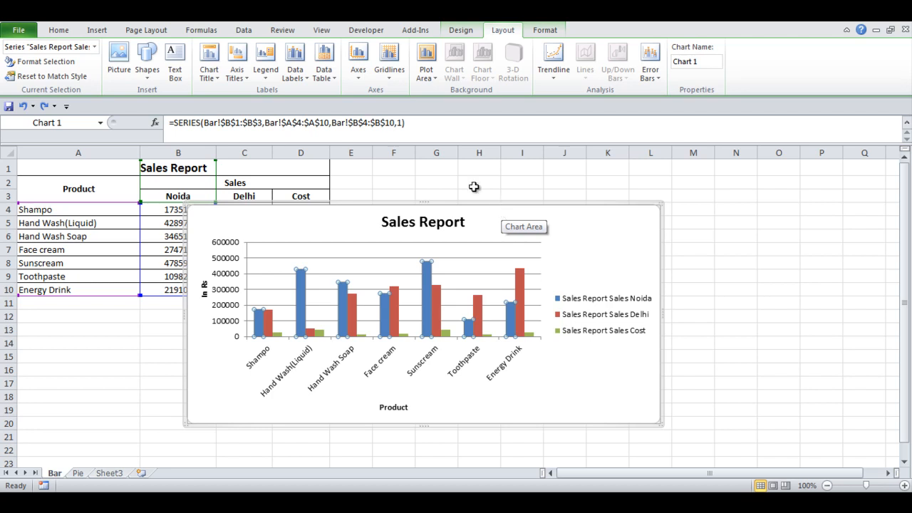
Step: Try Show Data Table with Legend Keys and an enlarged chart frame, and undo both changes
left_click(331, 84)
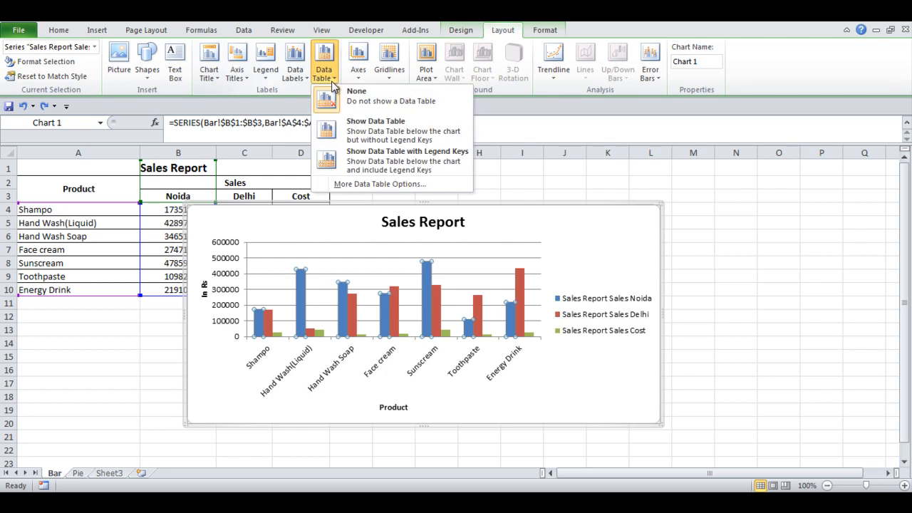
left_click(391, 168)
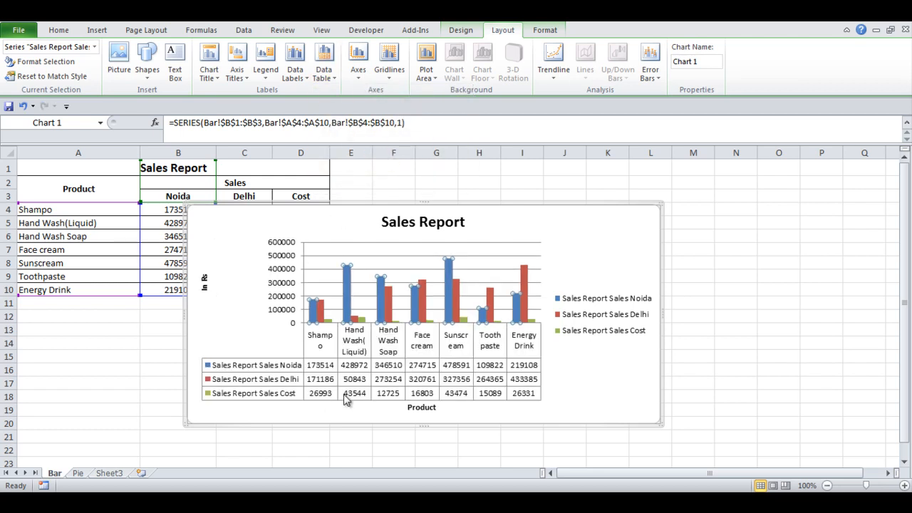
left_click(657, 203)
left_click_drag(657, 202, 697, 171)
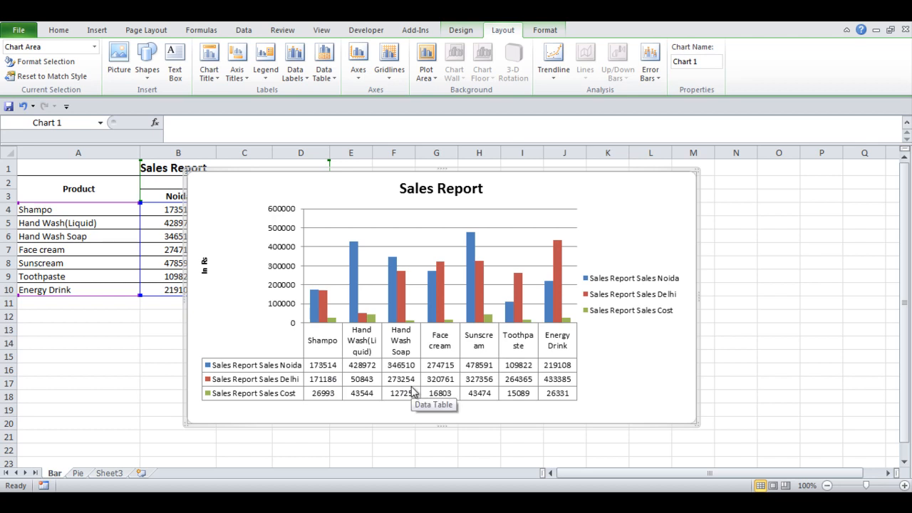
key("ctrl+z")
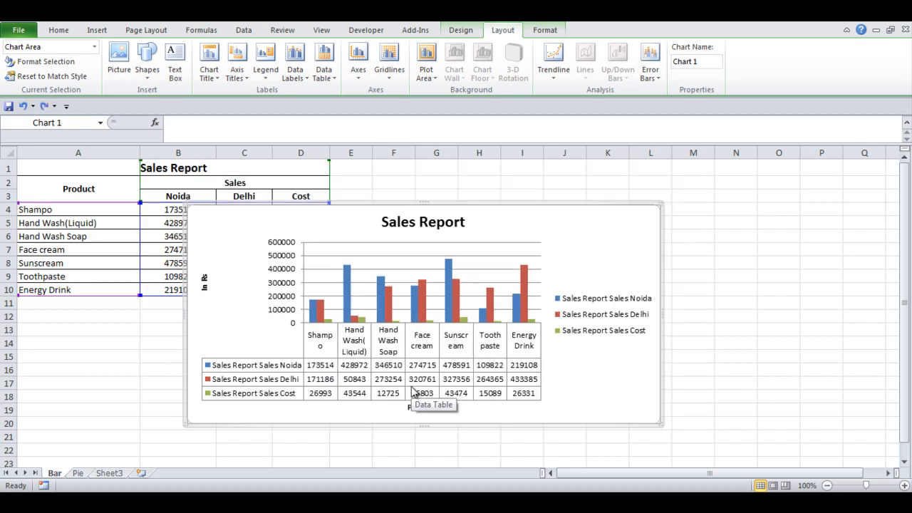
key("ctrl+z")
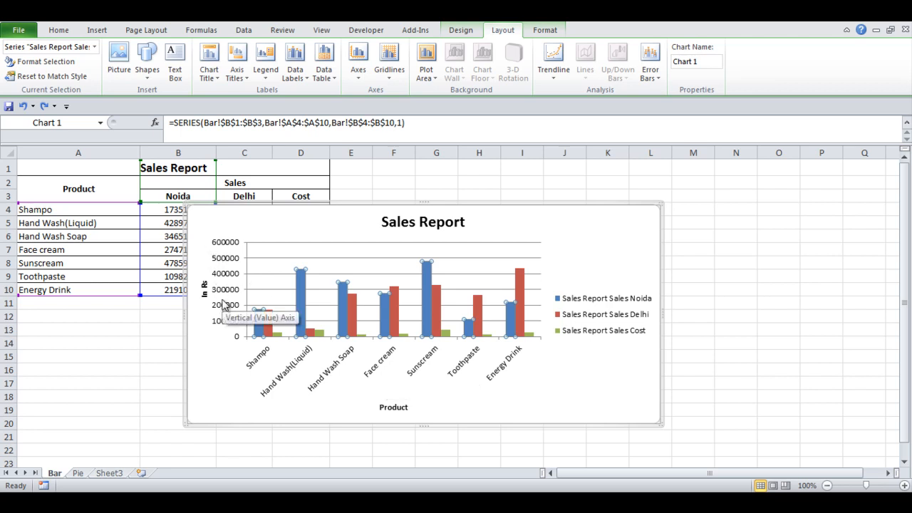
Step: Try Show Axis without labeling for the primary horizontal axis and undo it
left_click(362, 82)
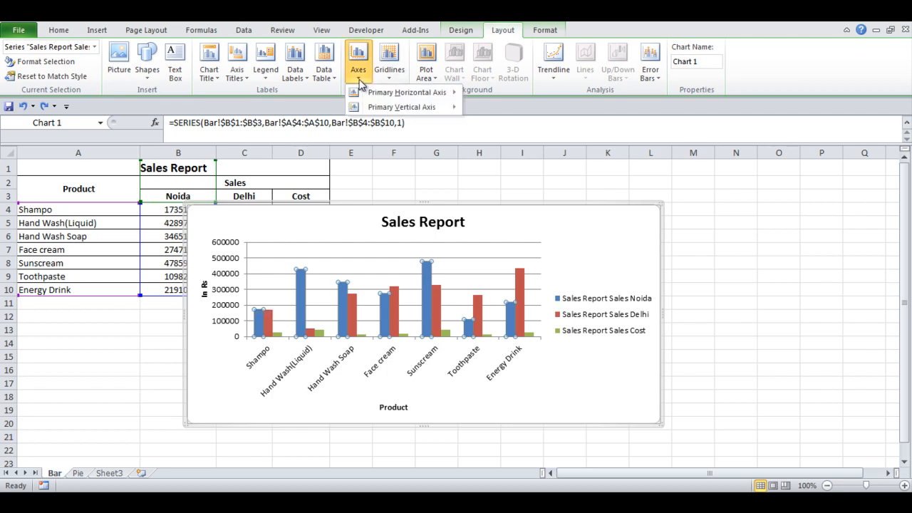
mouse_move(396, 93)
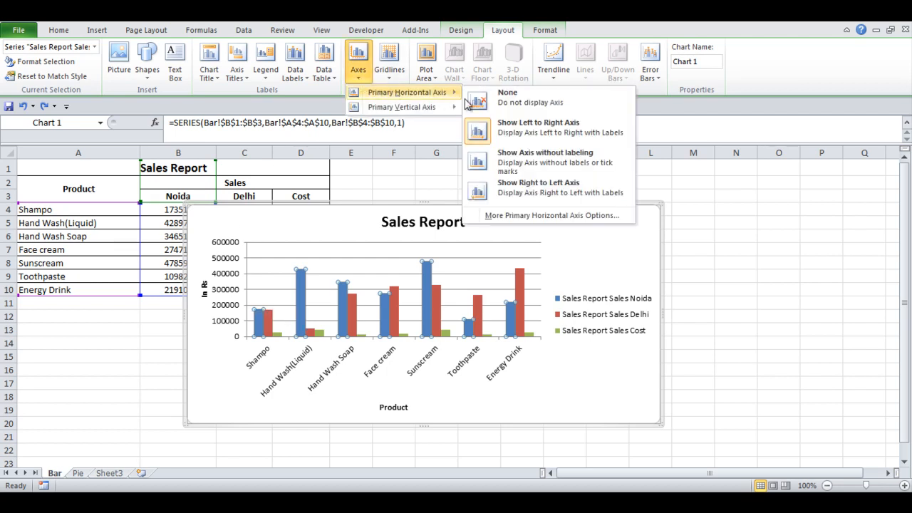
left_click(532, 164)
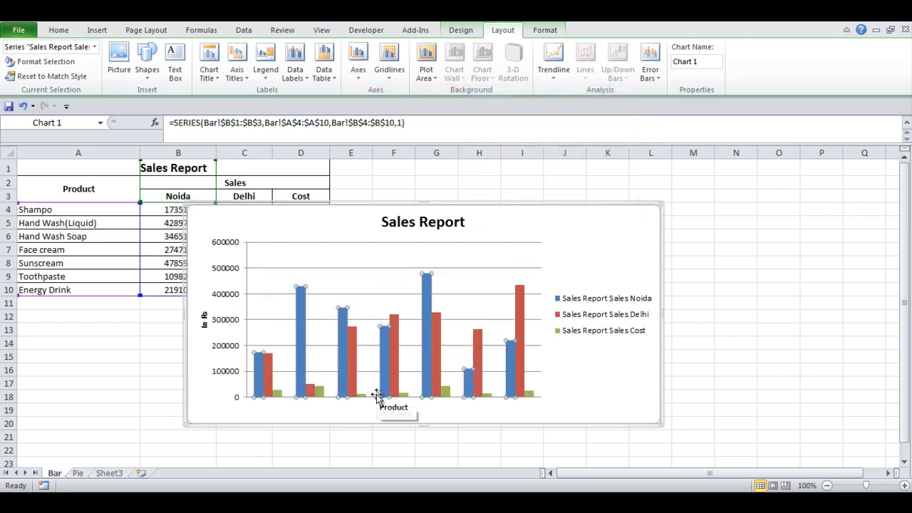
mouse_move(467, 399)
key("ctrl+z")
Step: Try Show Axis in Thousands for the primary vertical axis and undo it
left_click(233, 263)
left_click(233, 260)
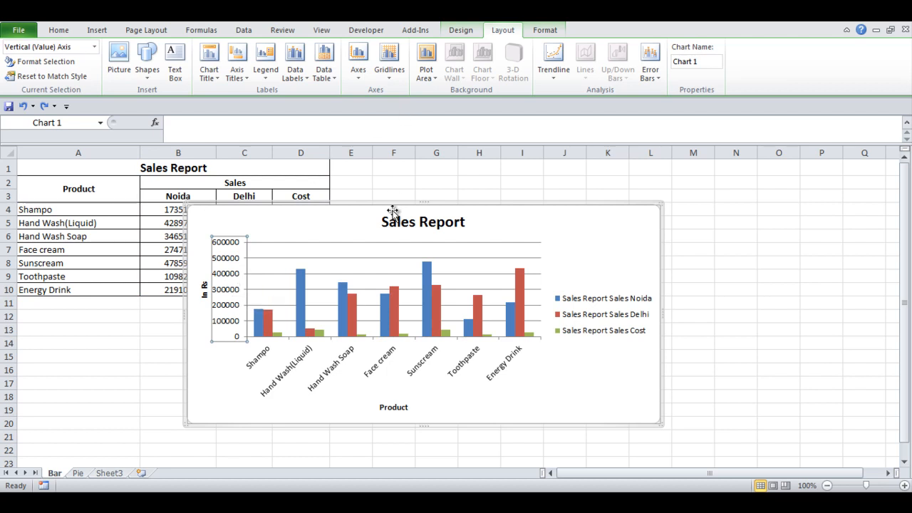
left_click(393, 245)
left_click(515, 230)
left_click(353, 75)
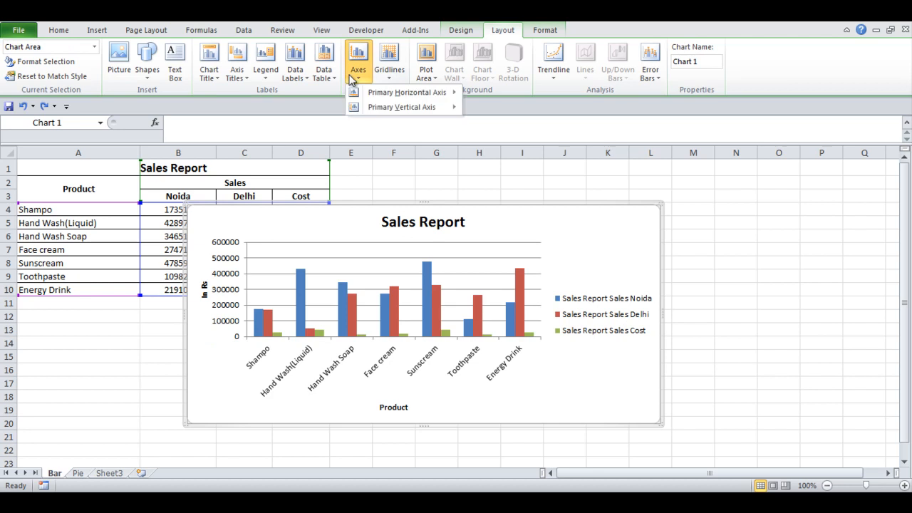
mouse_move(401, 109)
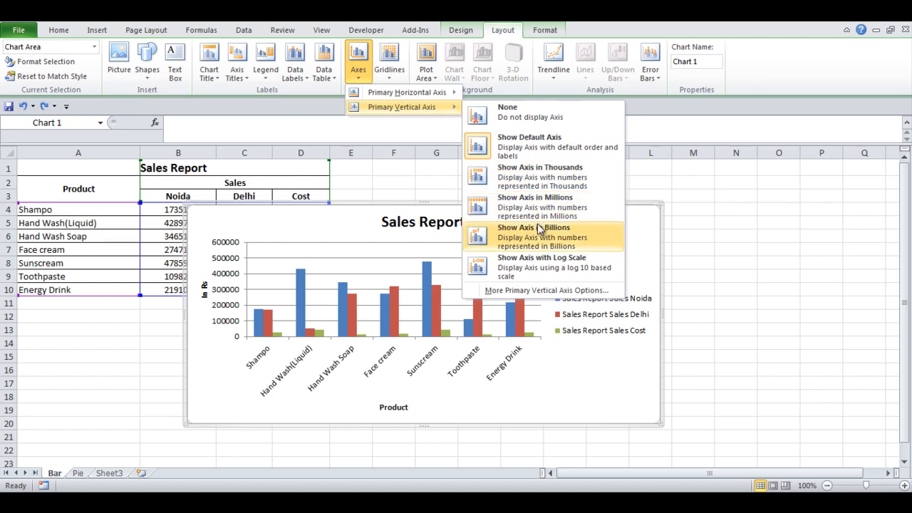
left_click(529, 179)
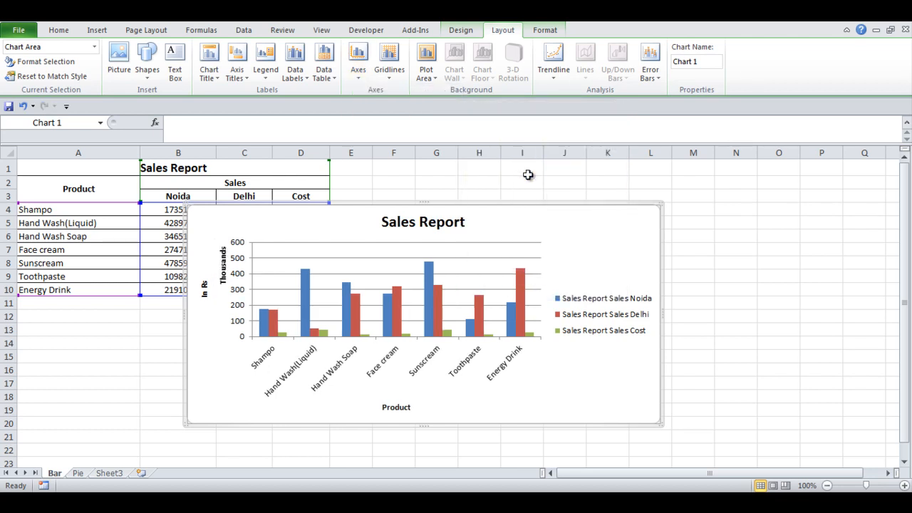
key("ctrl+z")
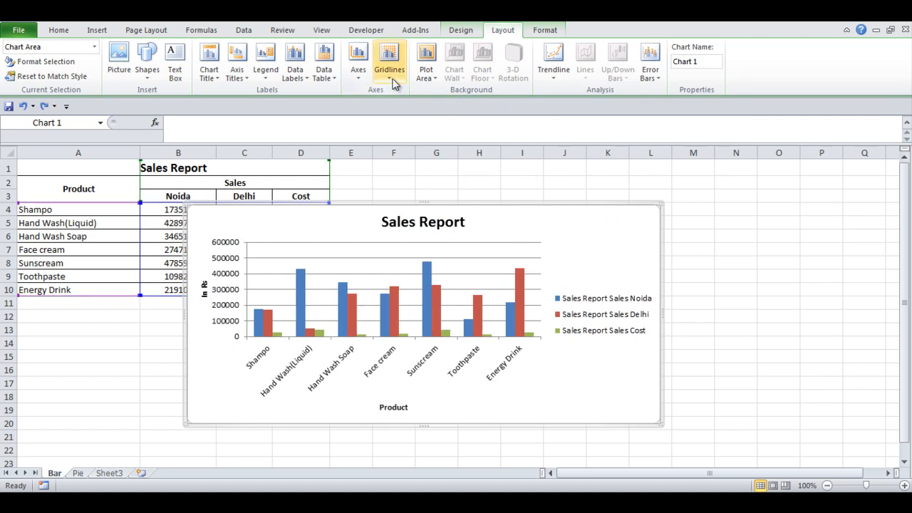
Step: Try Minor Gridlines for the chart's primary horizontal gridlines and undo them
left_click(285, 271)
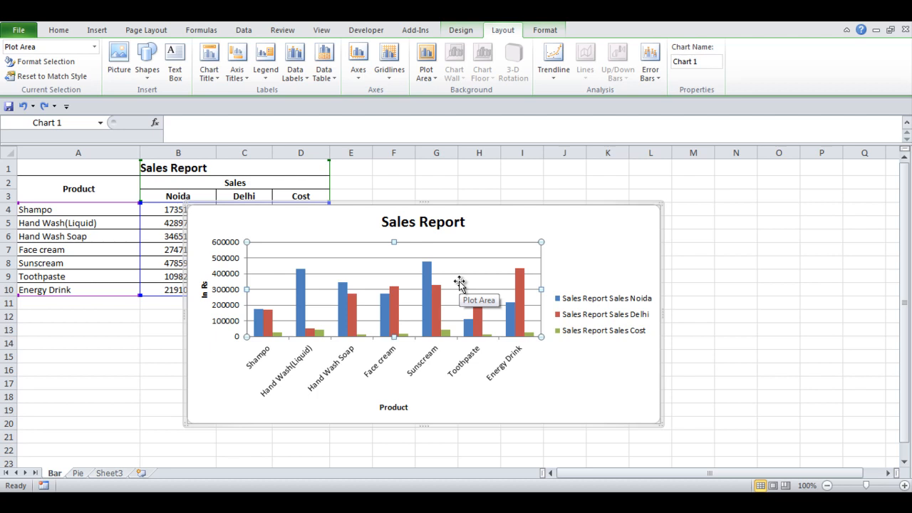
left_click(592, 245)
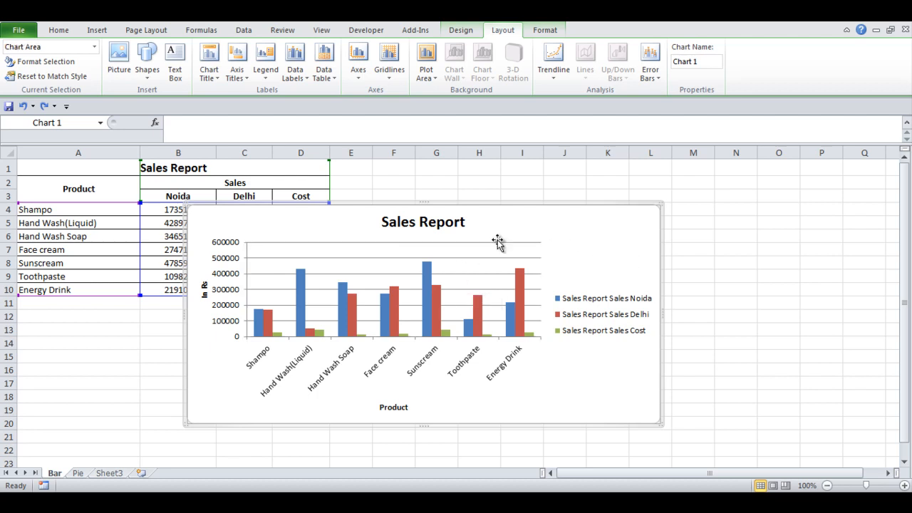
left_click(446, 253)
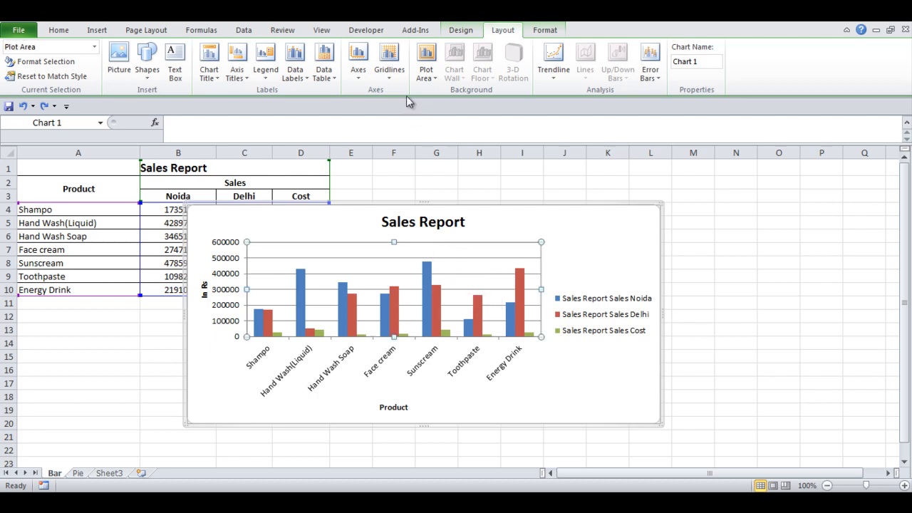
left_click(390, 78)
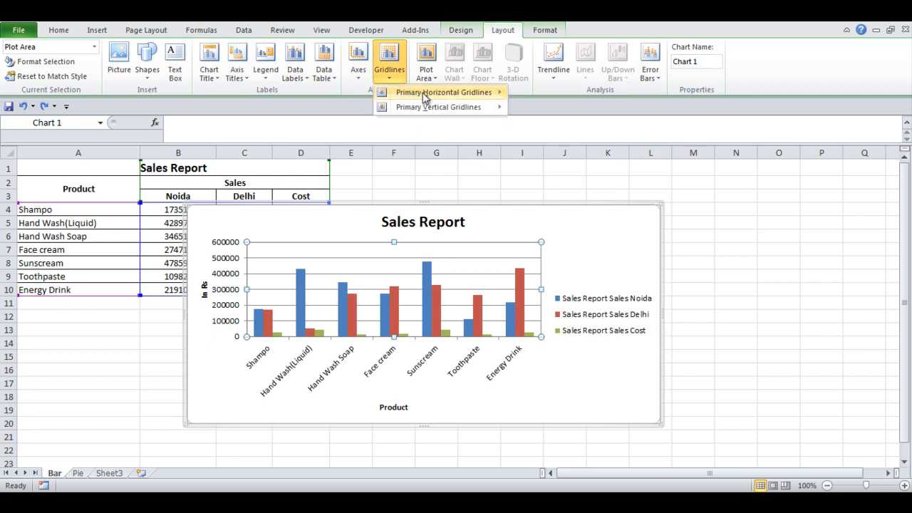
mouse_move(413, 93)
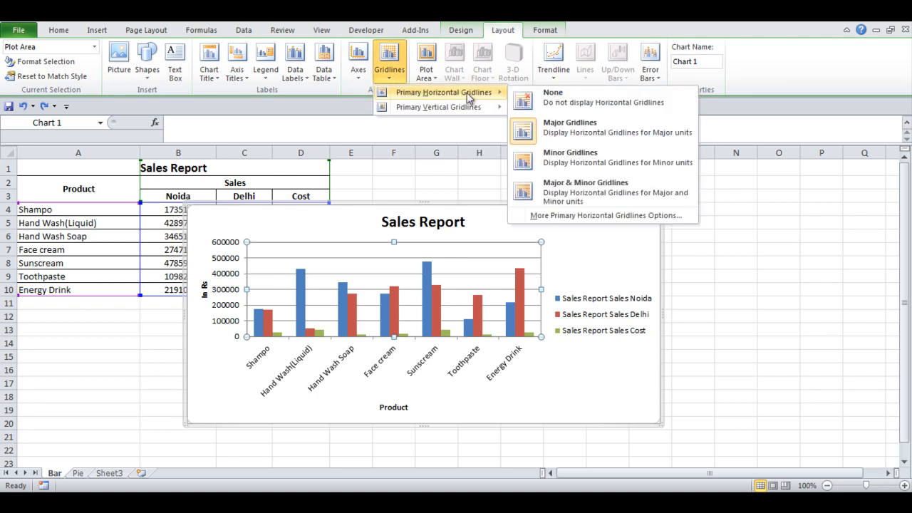
left_click(563, 161)
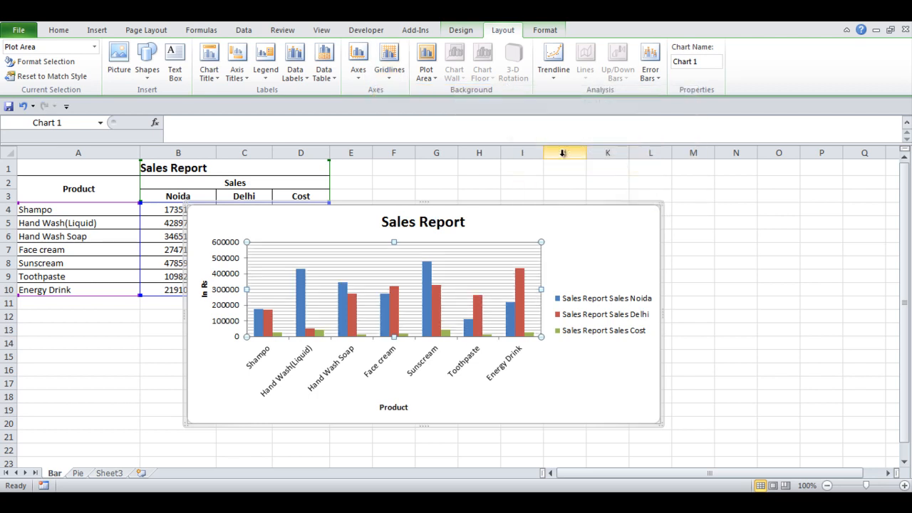
key("ctrl+z")
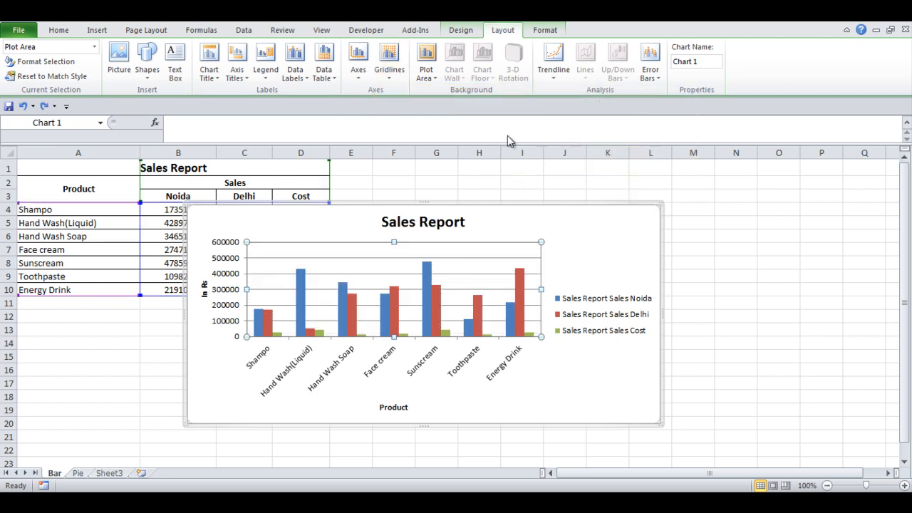
Step: Try Major Gridlines for the primary vertical gridlines, undo them and select the whole chart area
left_click(392, 79)
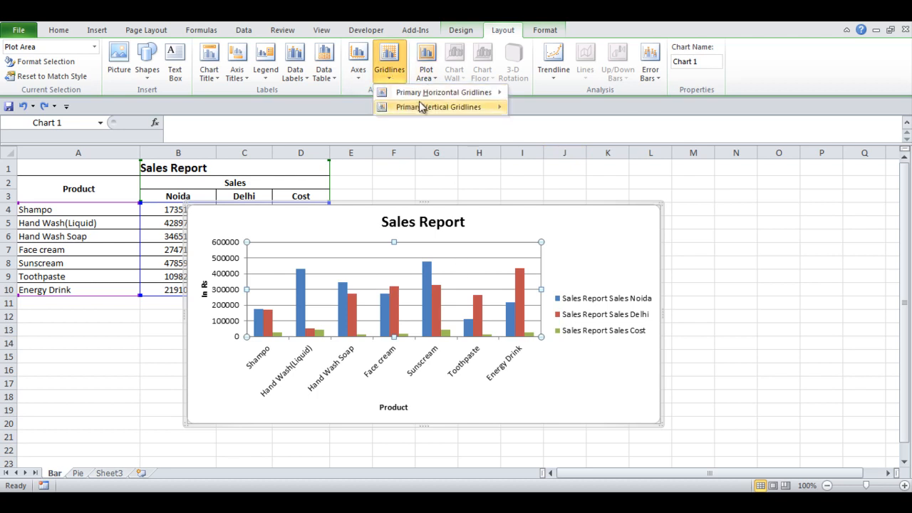
left_click(555, 147)
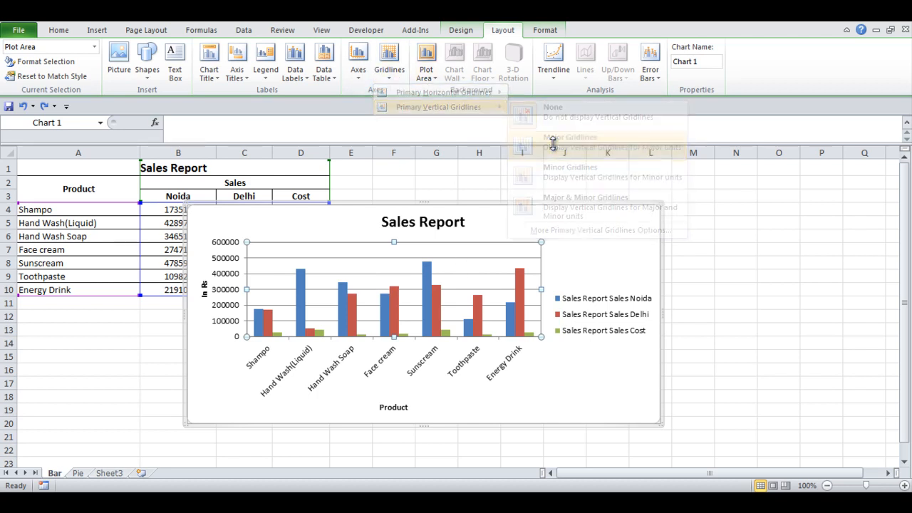
key("ctrl+z")
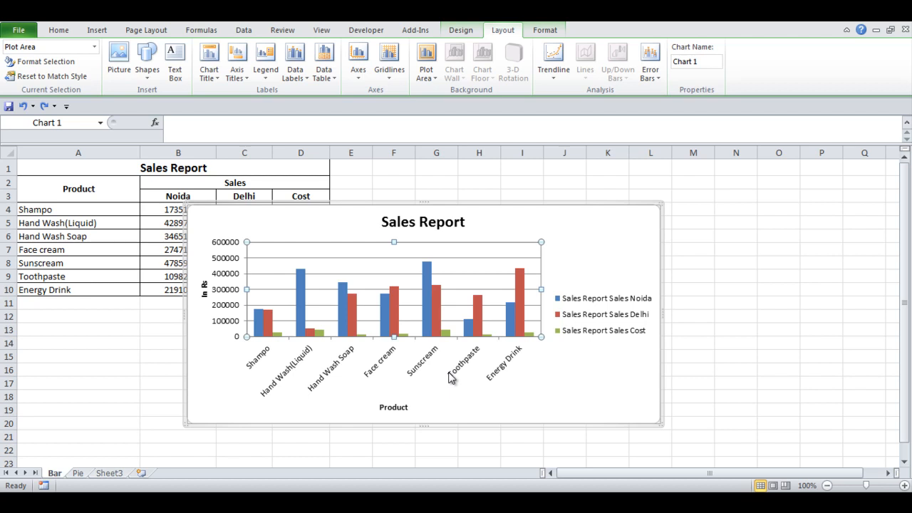
left_click(645, 215)
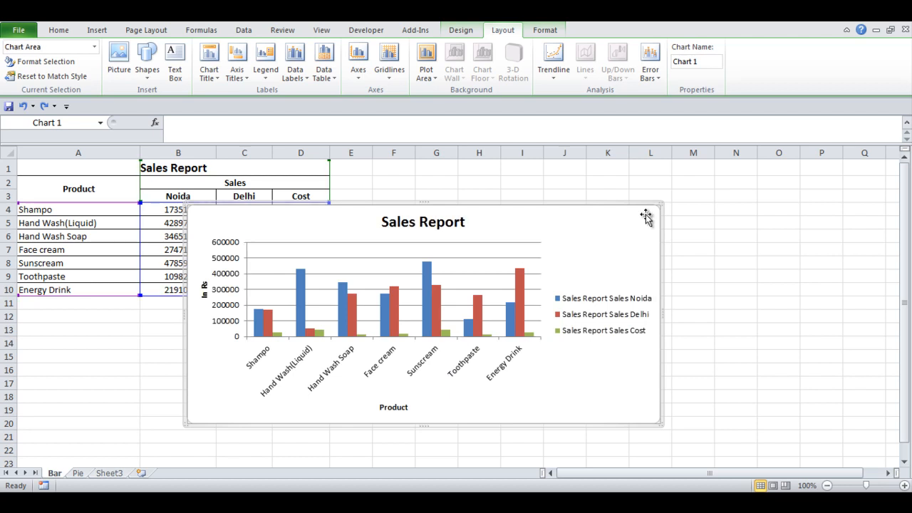
Step: Try the light green gradient shape style on the chart's plot area and undo it
left_click(543, 31)
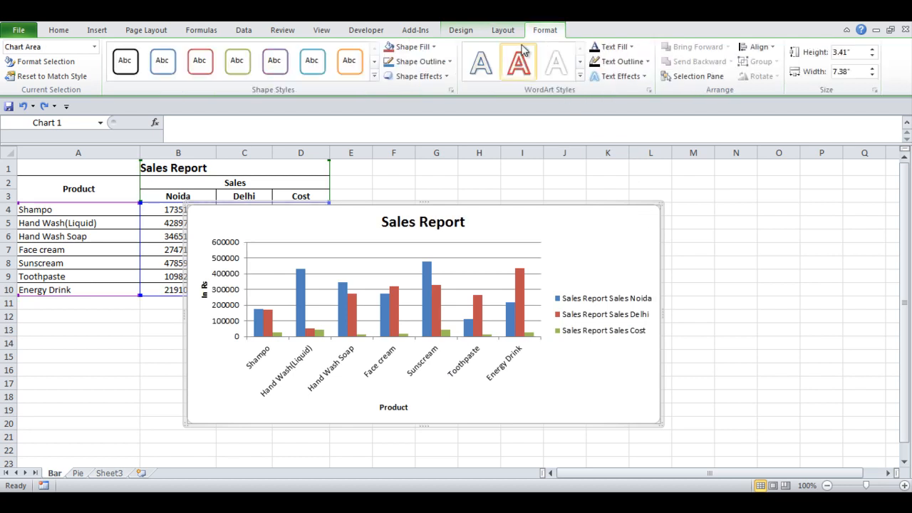
left_click(429, 280)
left_click(436, 295)
left_click(453, 270)
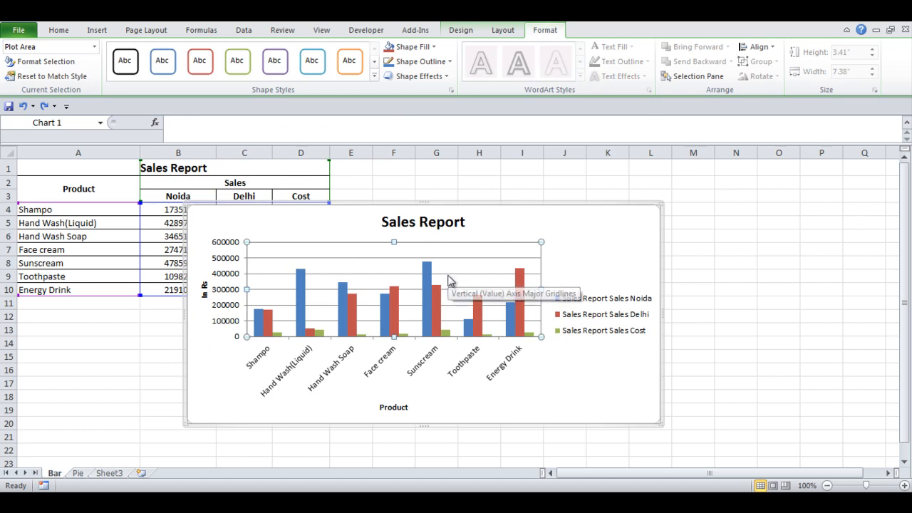
left_click(589, 249)
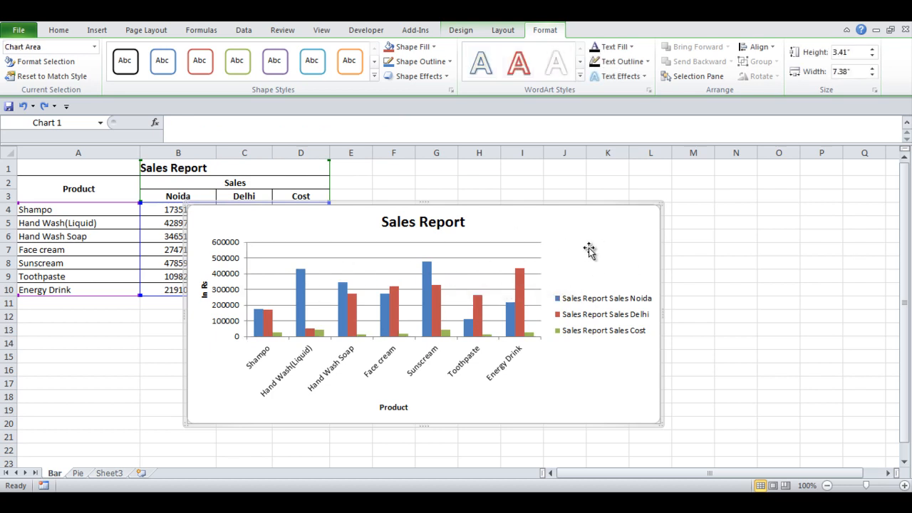
left_click(483, 259)
left_click(430, 254)
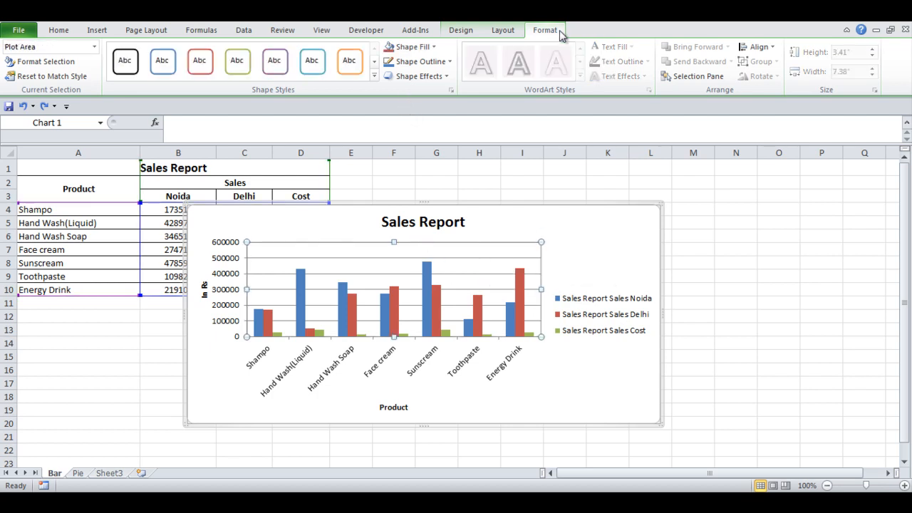
left_click(375, 75)
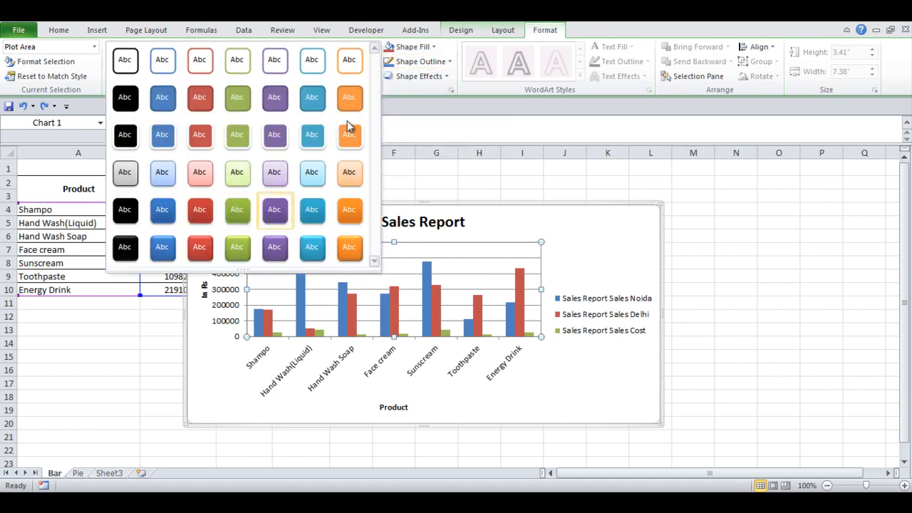
left_click(240, 175)
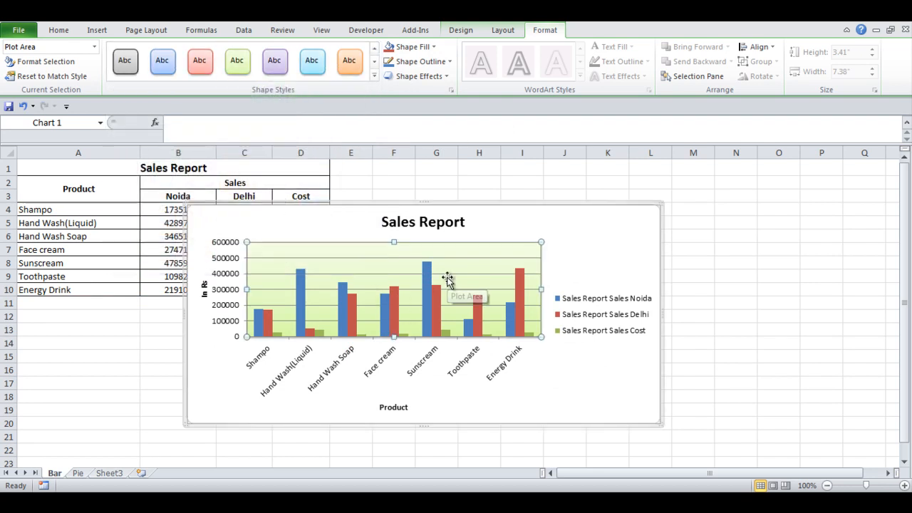
key("ctrl+z")
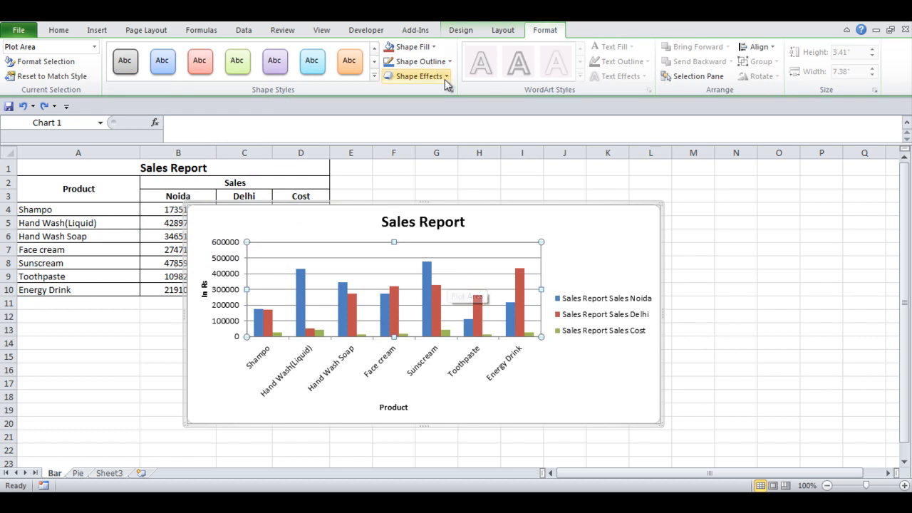
Step: Try filling the plot area with the Hydrangeas picture from the Sample Pictures folder and undo it
left_click(434, 47)
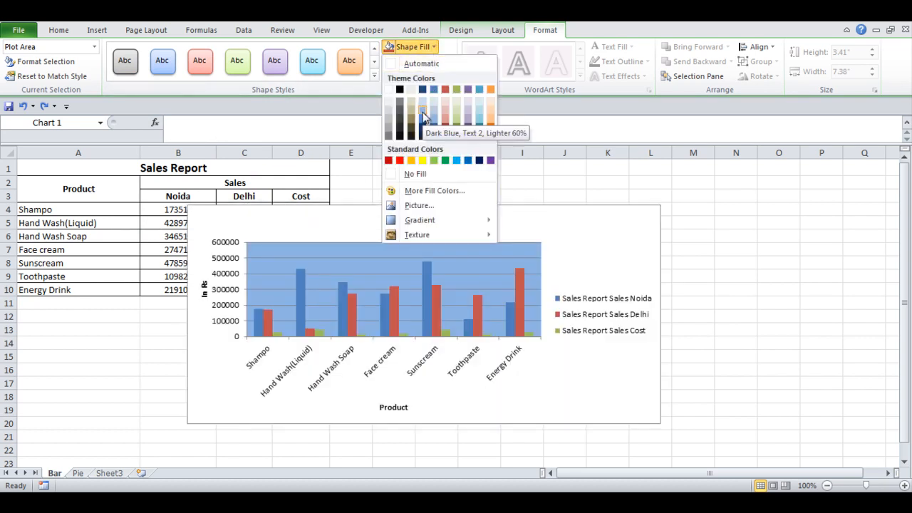
mouse_move(418, 237)
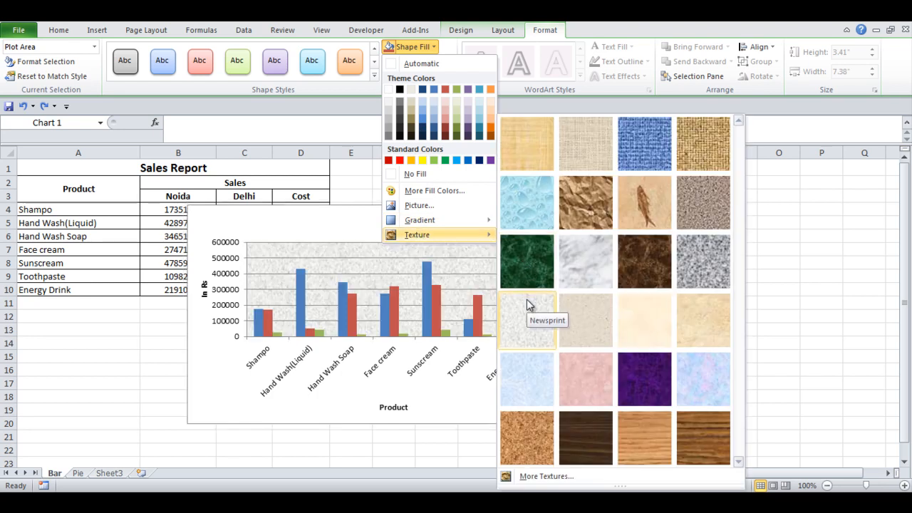
left_click(418, 206)
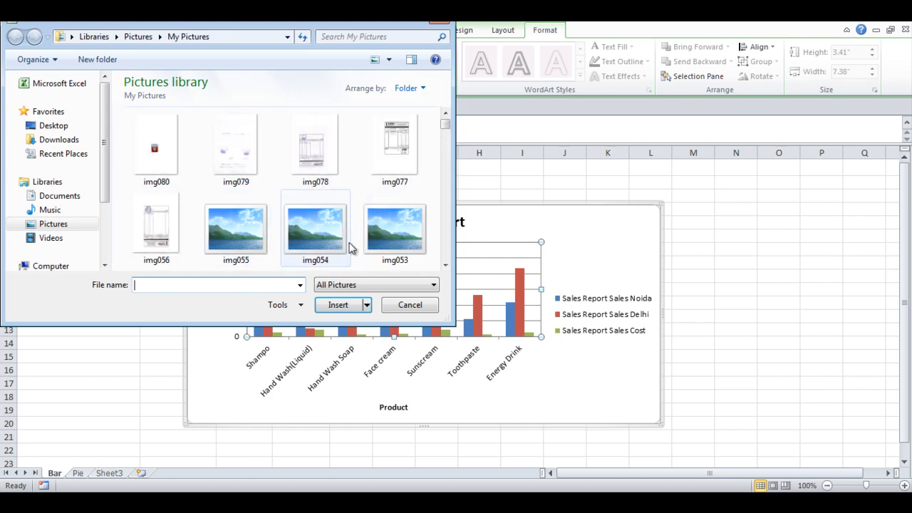
left_click(45, 225)
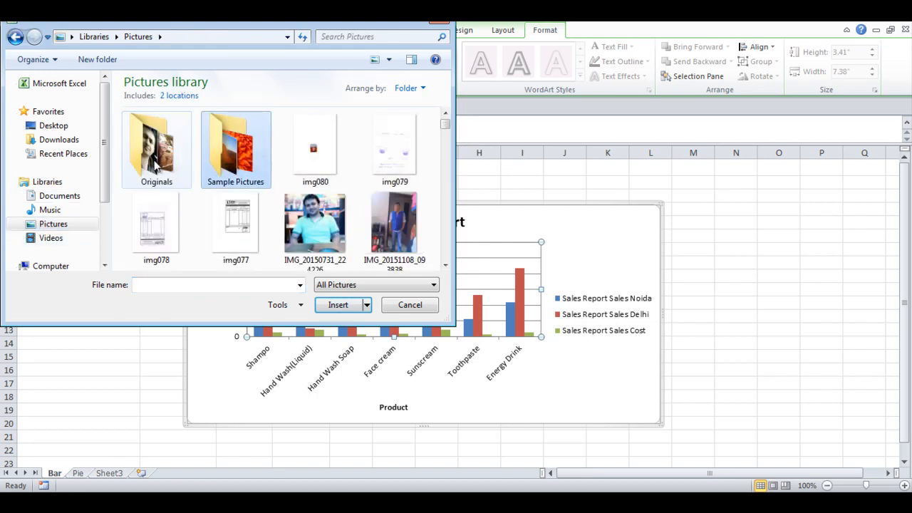
double_click(222, 156)
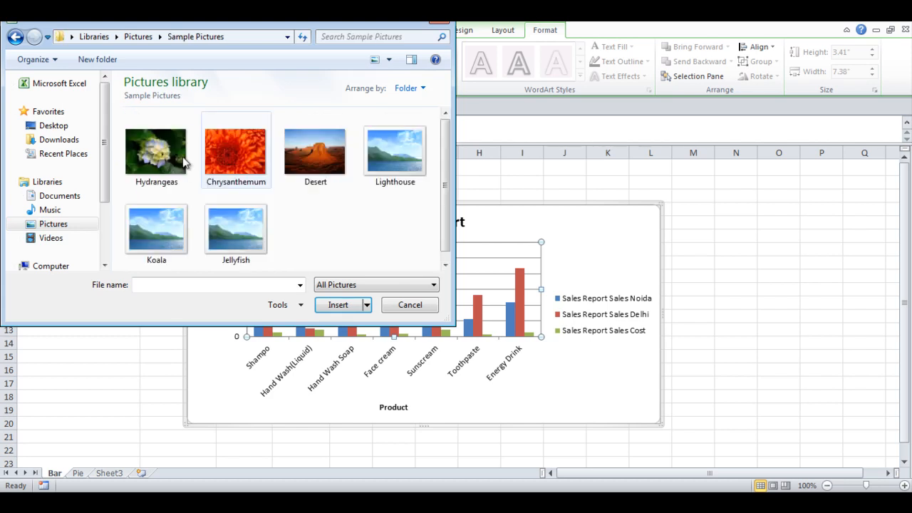
left_click(145, 161)
double_click(144, 162)
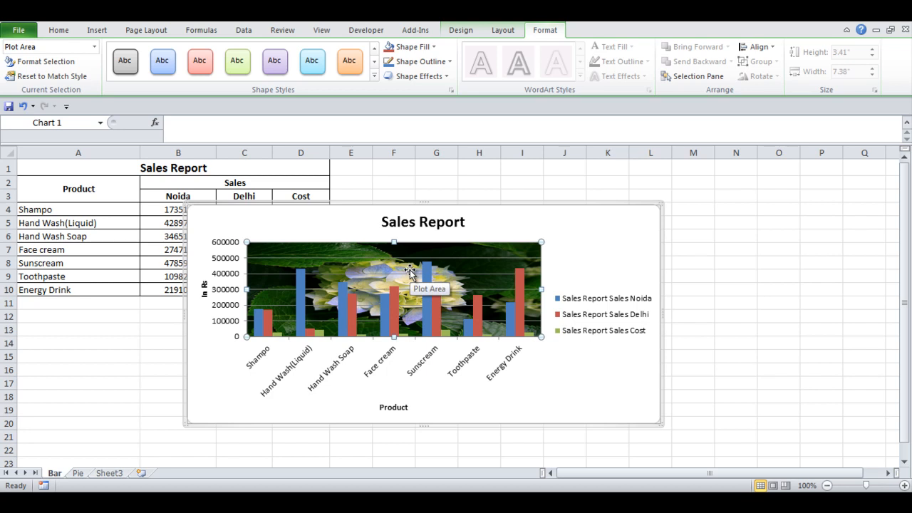
key("ctrl+z")
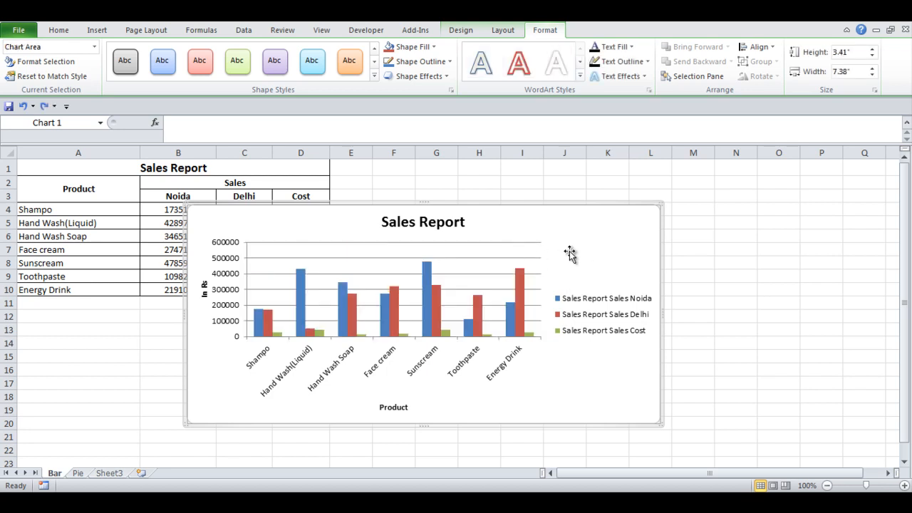
Step: Try the light aqua gradient shape style on the whole chart area and undo it
left_click(510, 249)
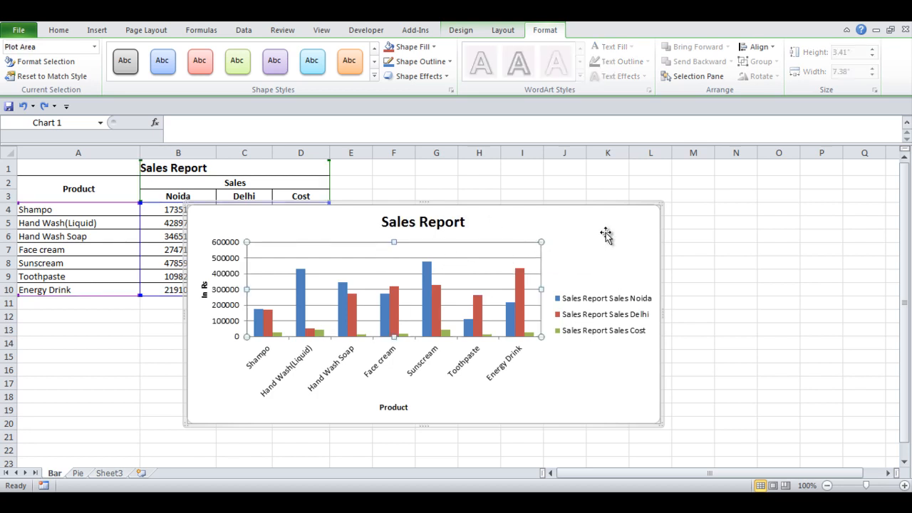
left_click(578, 223)
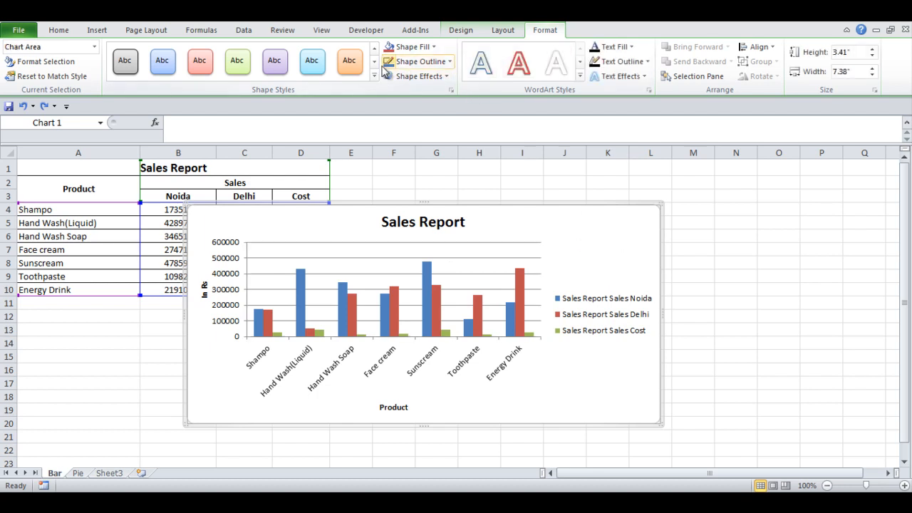
left_click(374, 74)
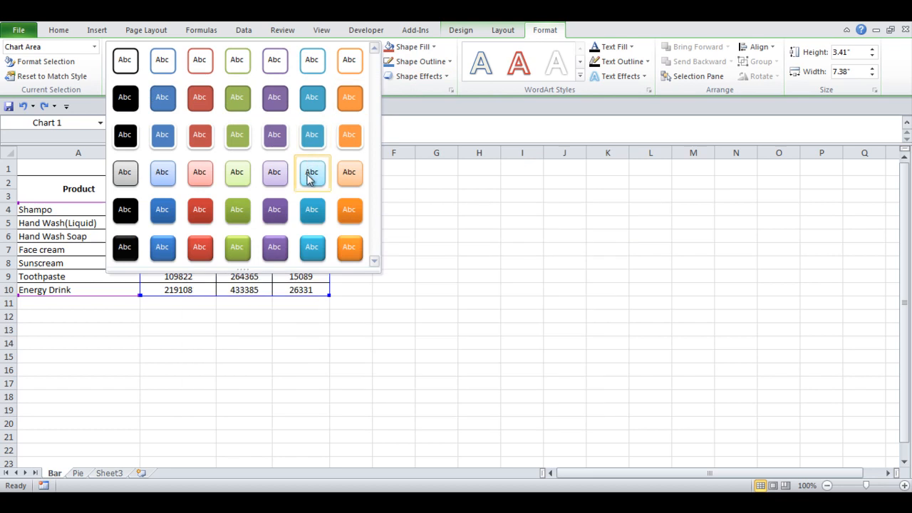
left_click(307, 174)
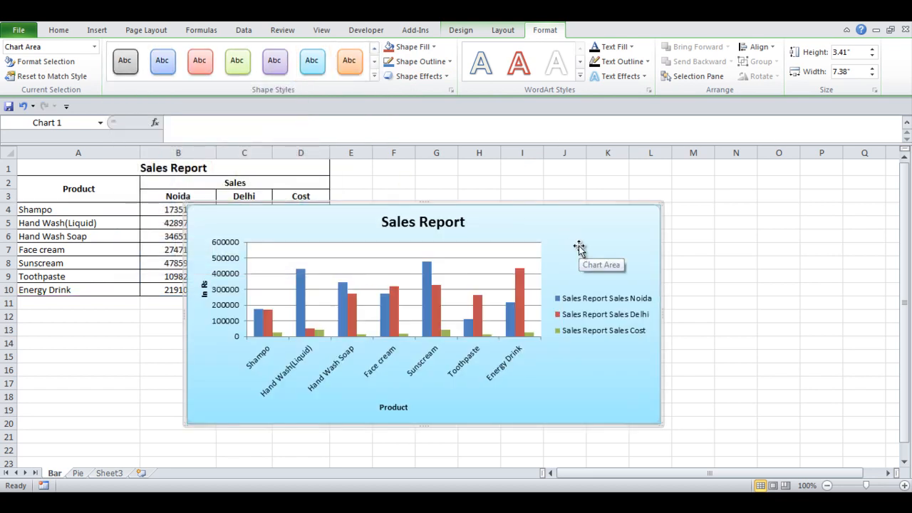
key("ctrl+z")
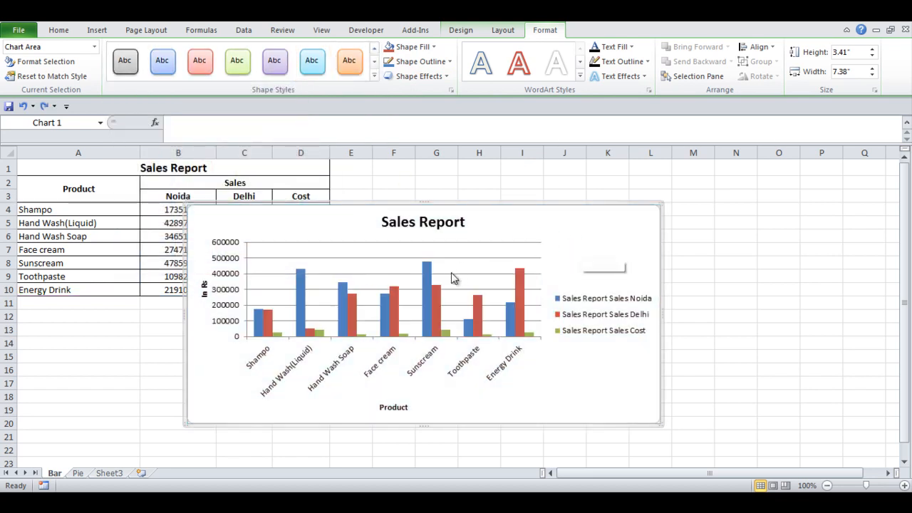
Step: Try a light red shape fill on the Sales Report Sales Noida columns and undo it
left_click(430, 281)
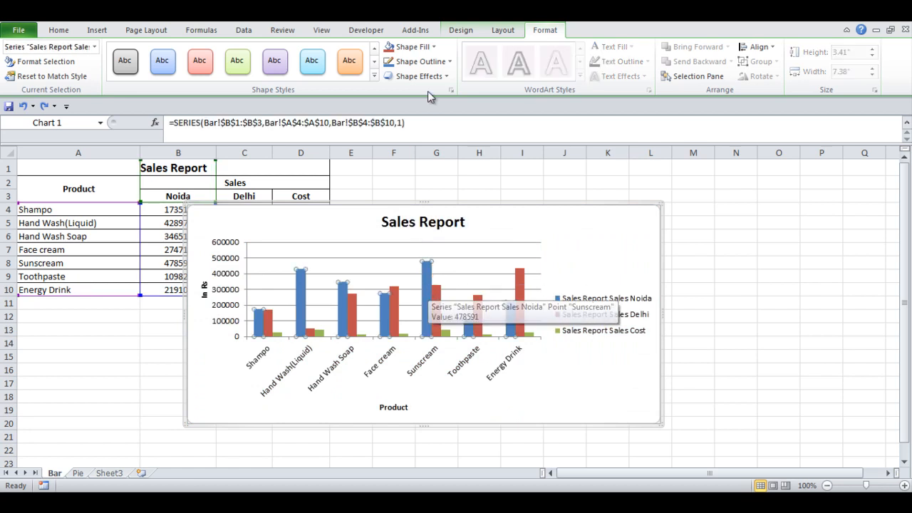
left_click(433, 47)
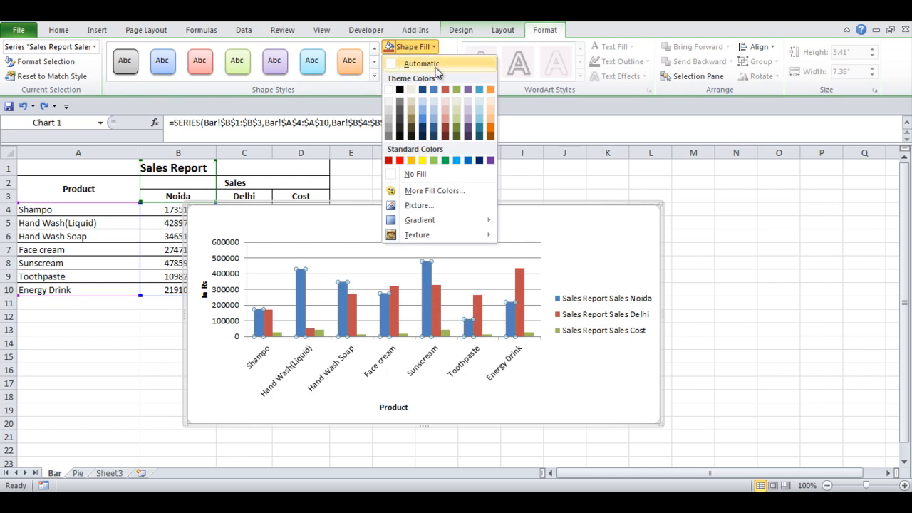
left_click(448, 122)
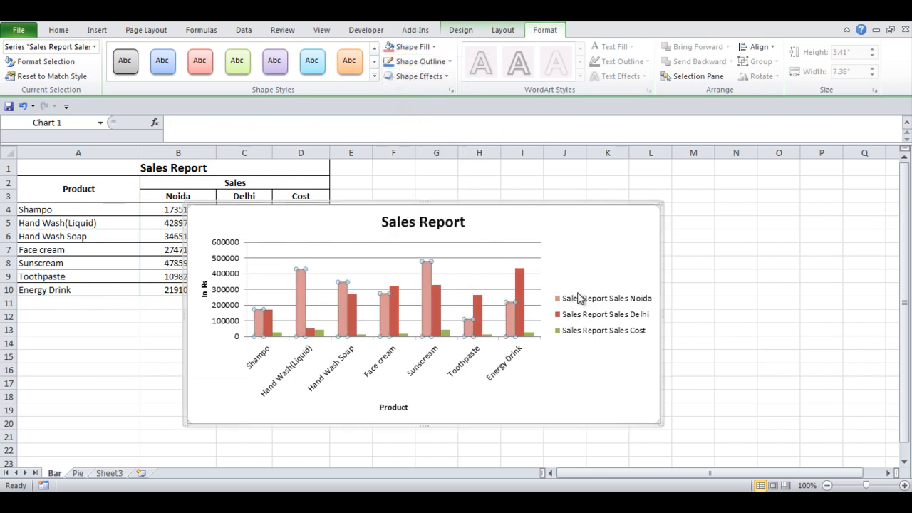
key("ctrl+z")
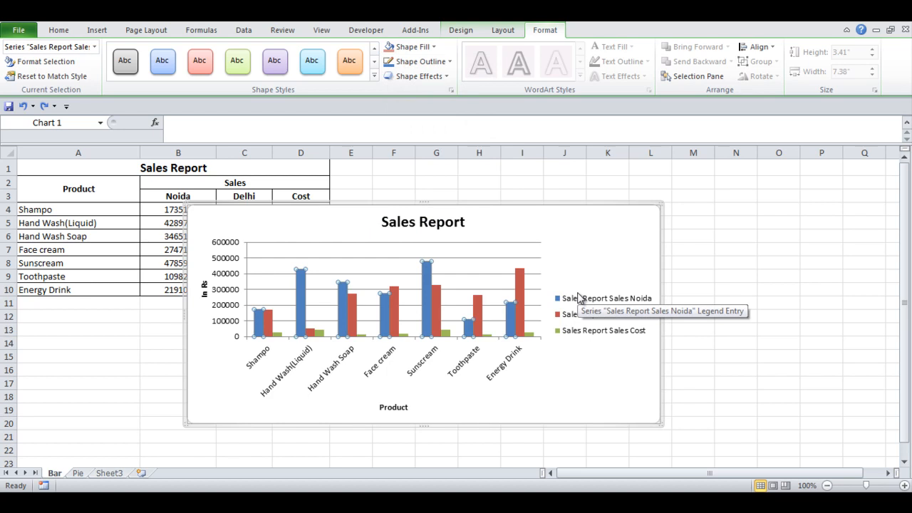
Step: Try the aqua monochrome chart style on the Sales Report chart and undo it
left_click(501, 31)
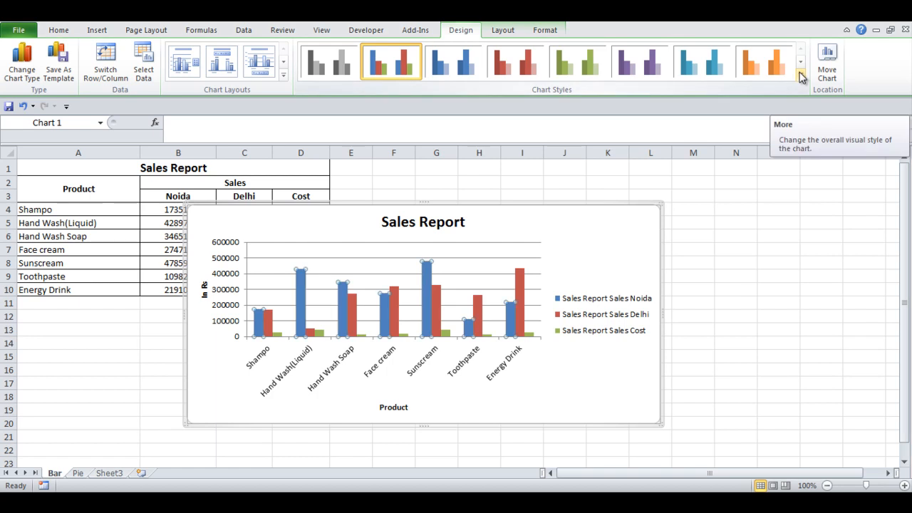
left_click(802, 77)
left_click(693, 107)
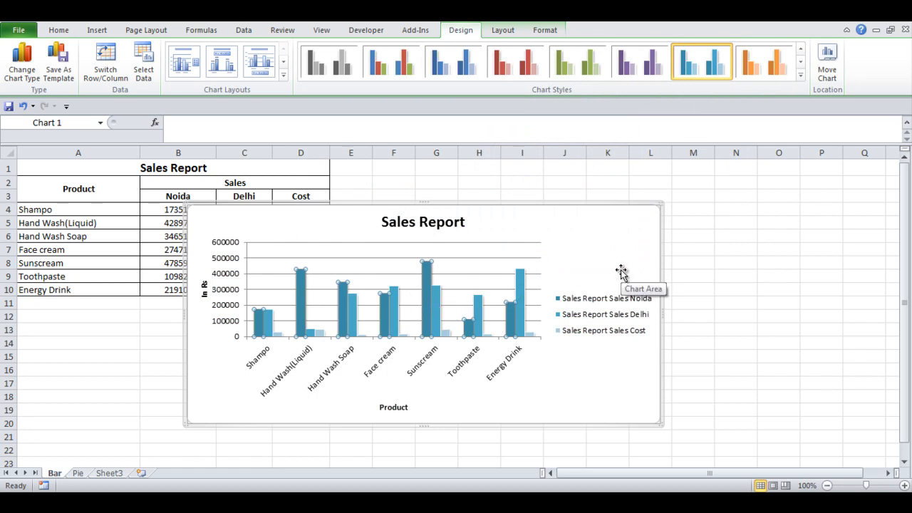
key("ctrl+z")
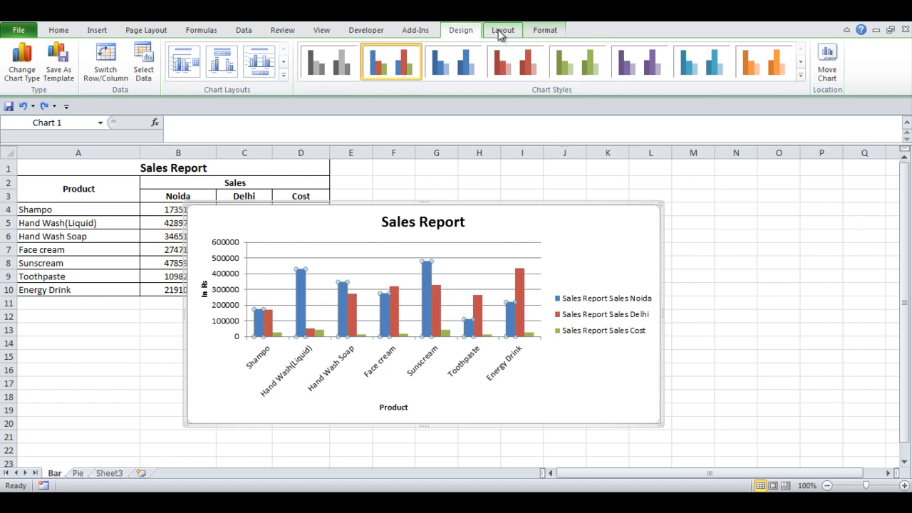
Step: Try chart Layout 5, which adds a data table below the columns, and undo it
left_click(283, 76)
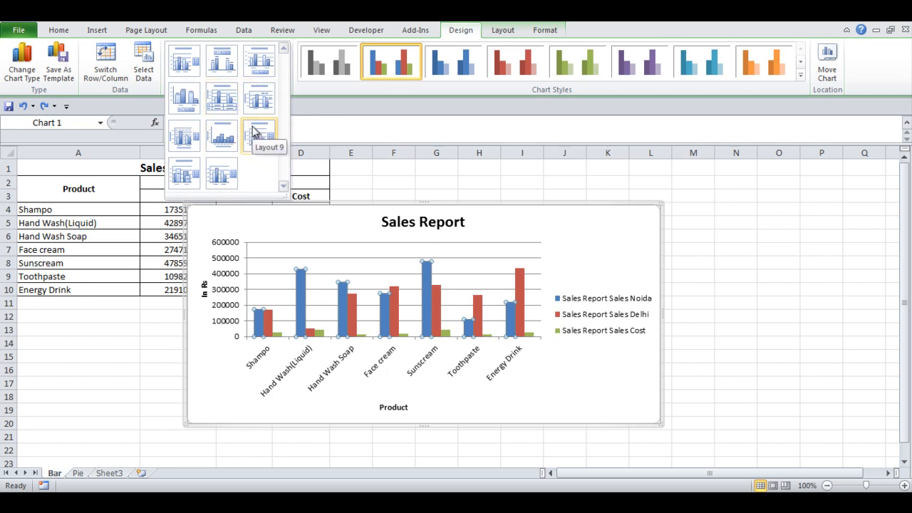
left_click(352, 161)
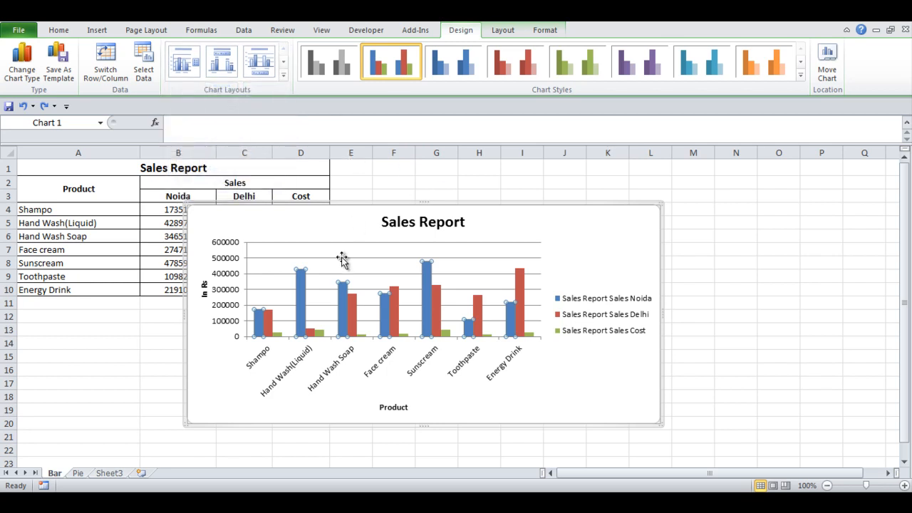
left_click(283, 76)
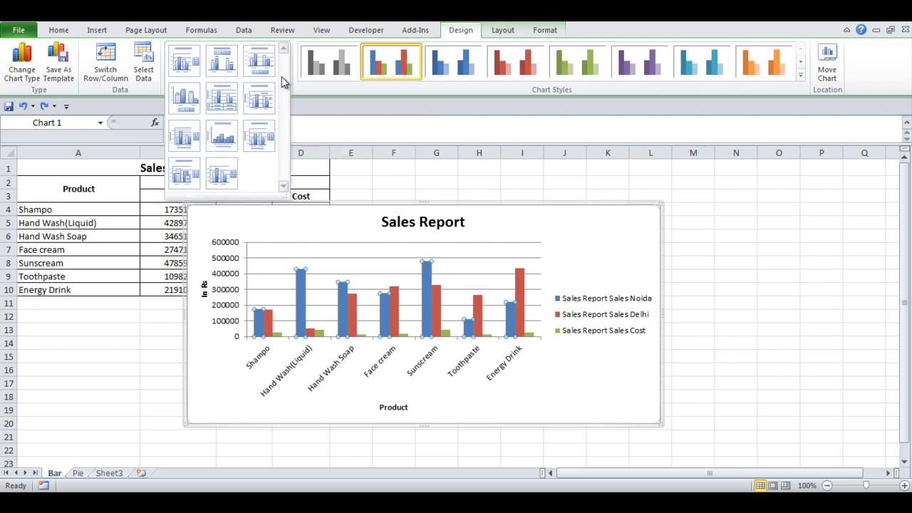
left_click(221, 102)
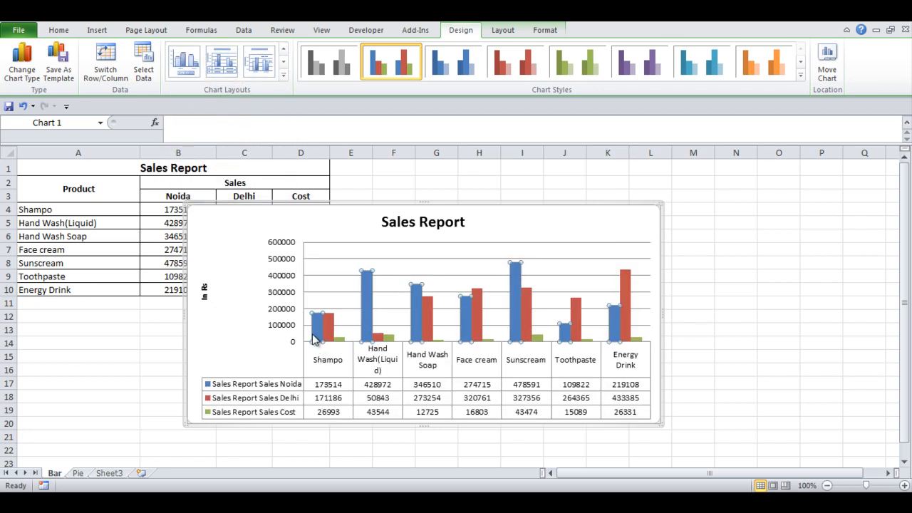
mouse_move(534, 330)
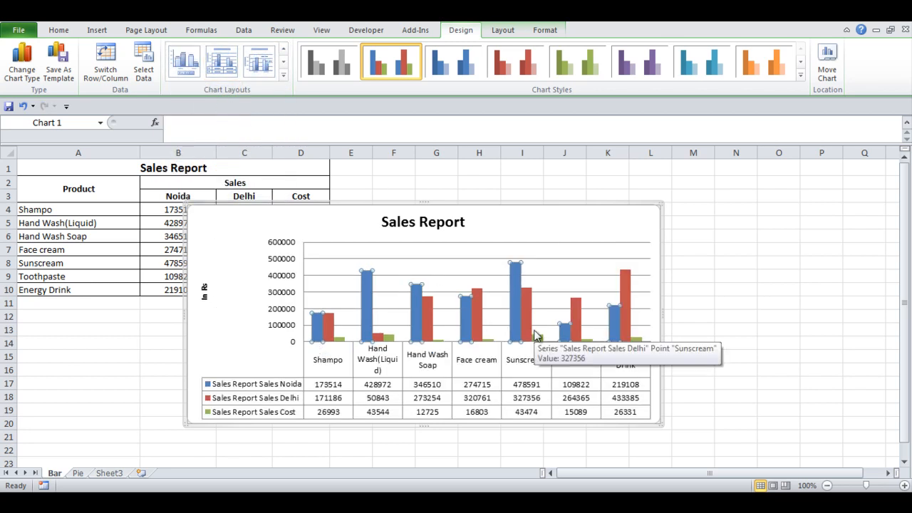
key("ctrl+z")
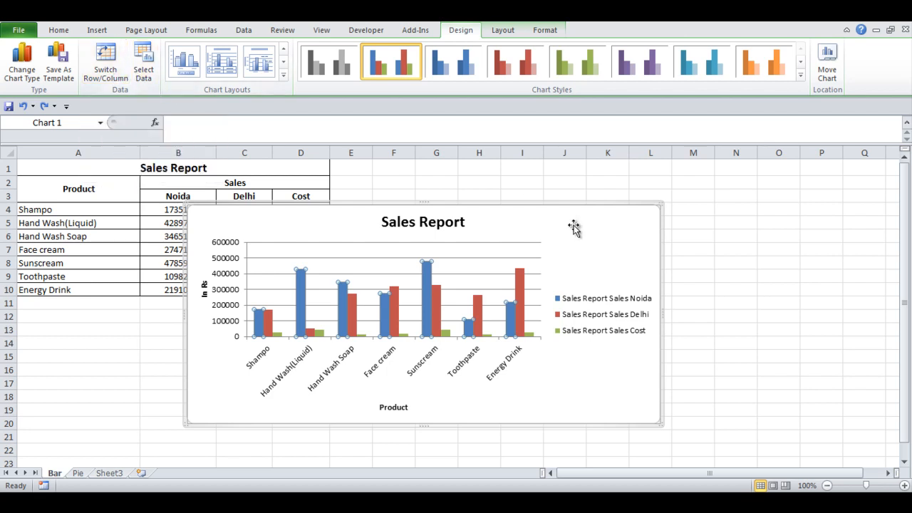
Step: Swap the chart's rows and columns so the products become the series and Noida, Delhi and Cost the categories
left_click(600, 316)
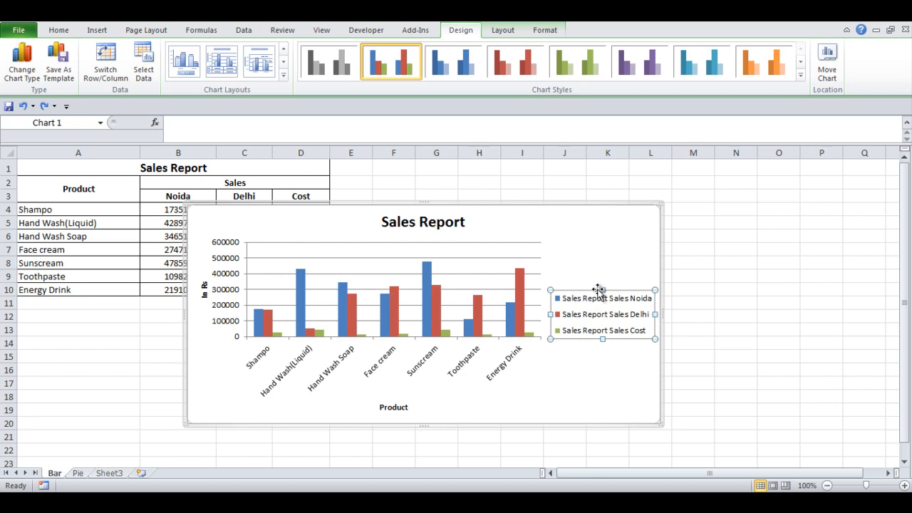
left_click(335, 367)
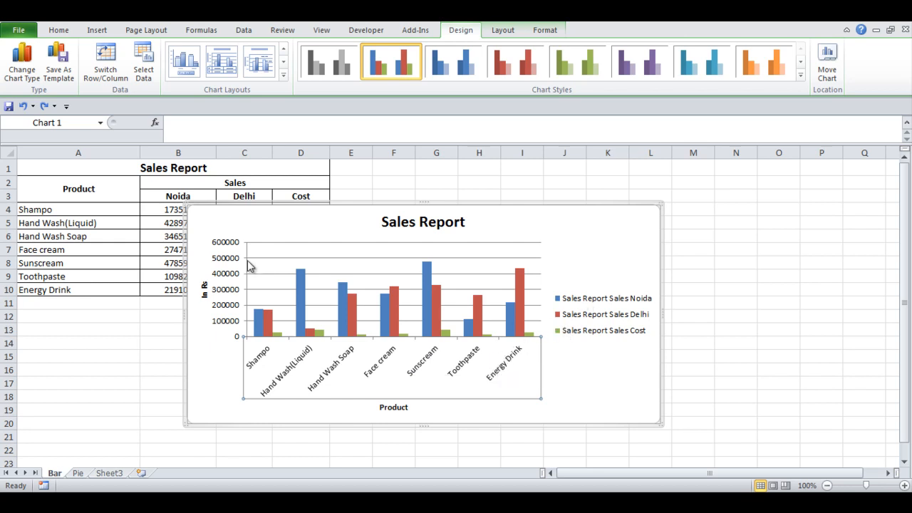
left_click(109, 73)
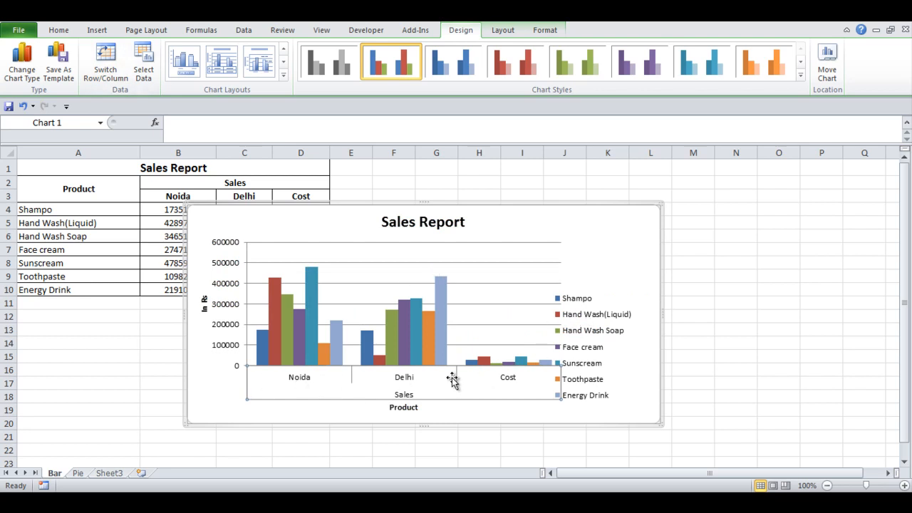
Step: Swap the chart's rows and columns back so Noida, Delhi and Cost are the series and the products the categories
left_click(597, 314)
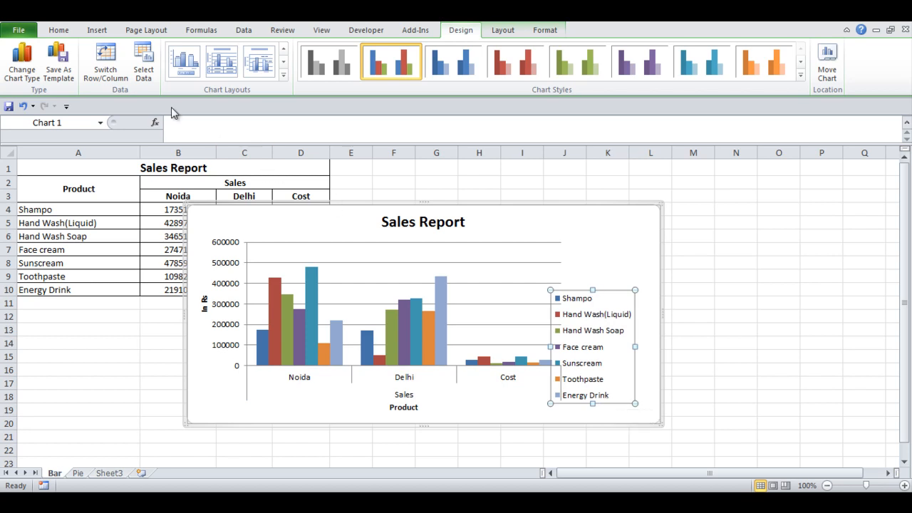
left_click(106, 69)
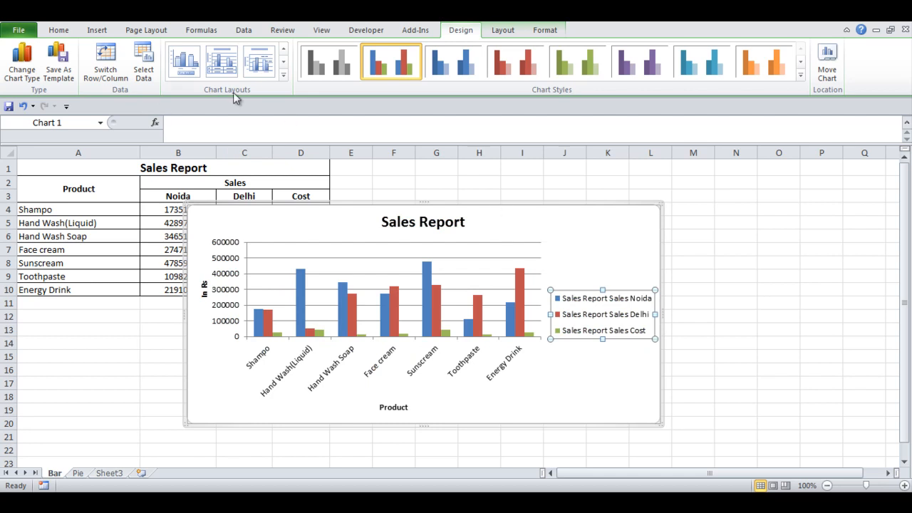
Step: Try the Clustered Pyramid chart type on the whole Sales Report chart and undo it
left_click(34, 77)
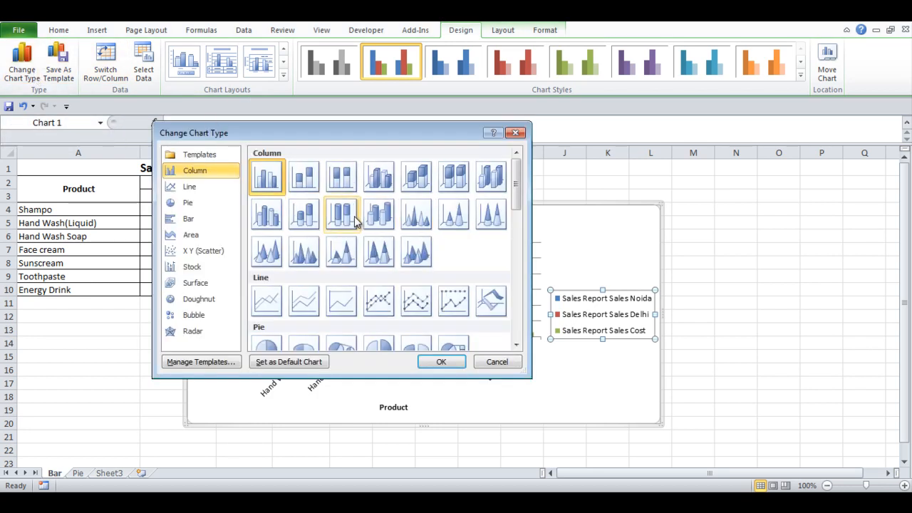
left_click(304, 251)
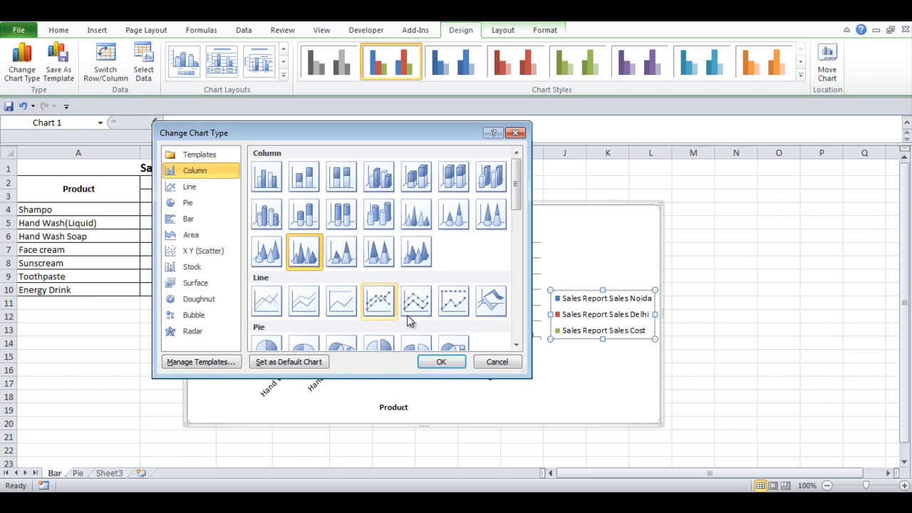
left_click(441, 362)
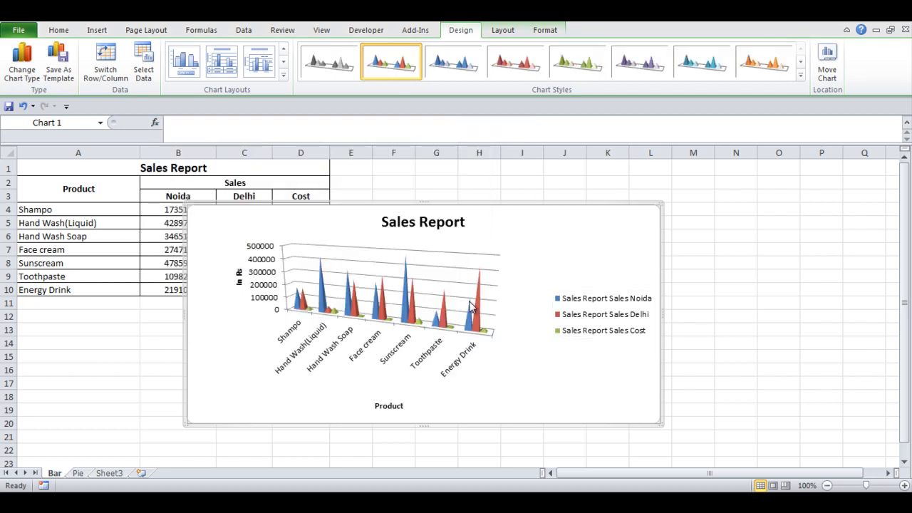
key("ctrl+z")
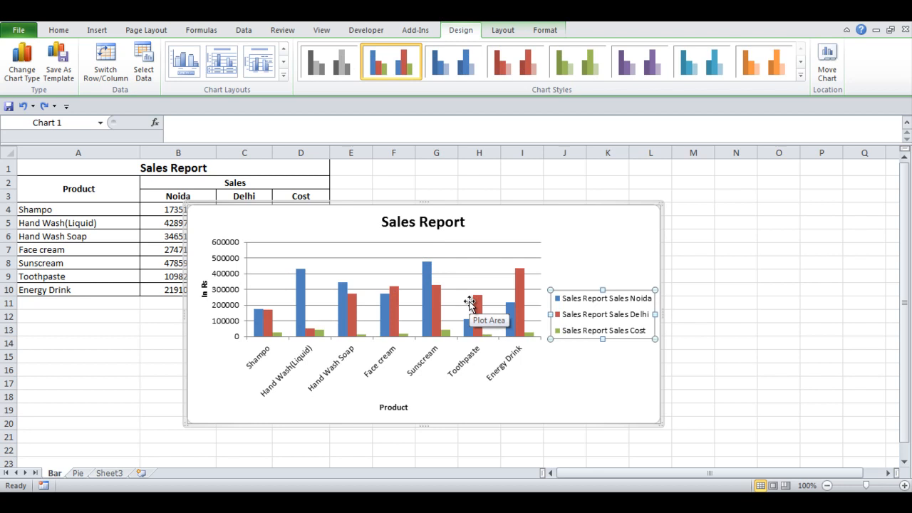
Step: Move the chart up and right to uncover more of the table, and plot the Sales Report Sales Cost series on the secondary axis
left_click(448, 333)
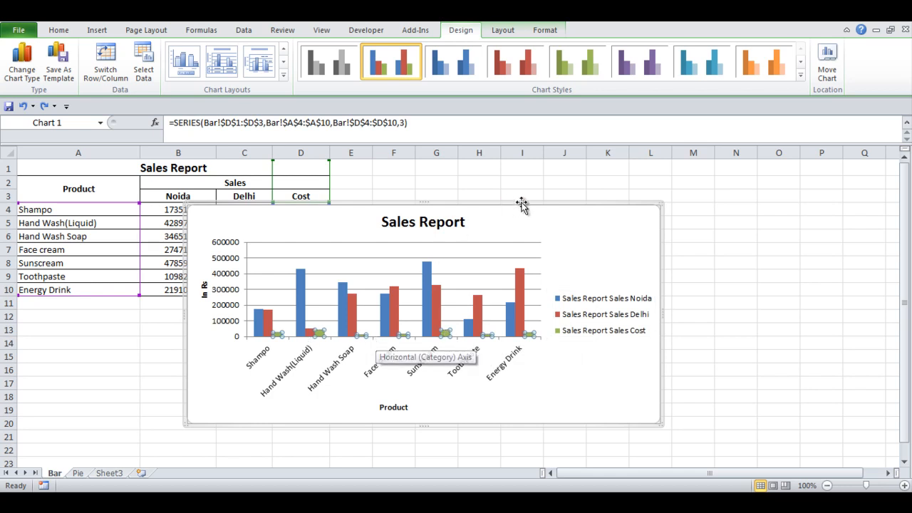
left_click_drag(525, 220, 605, 199)
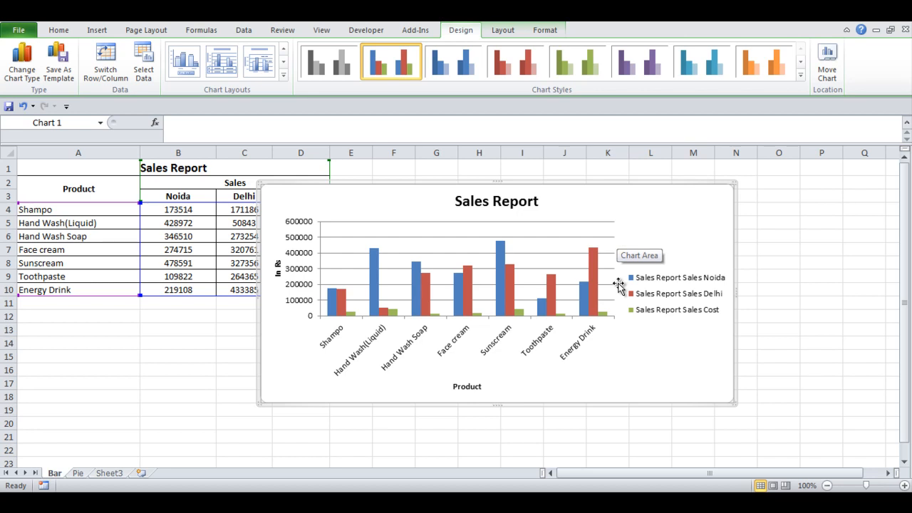
left_click(521, 318)
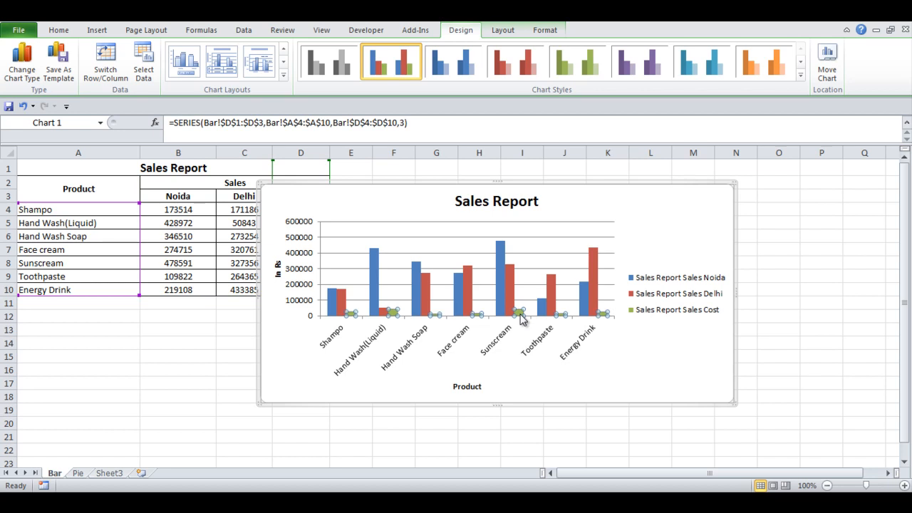
right_click(521, 319)
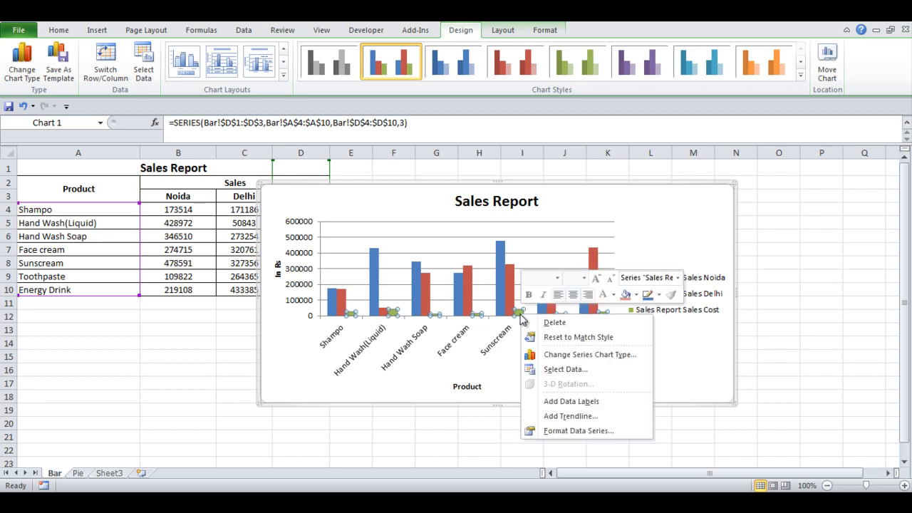
left_click(578, 430)
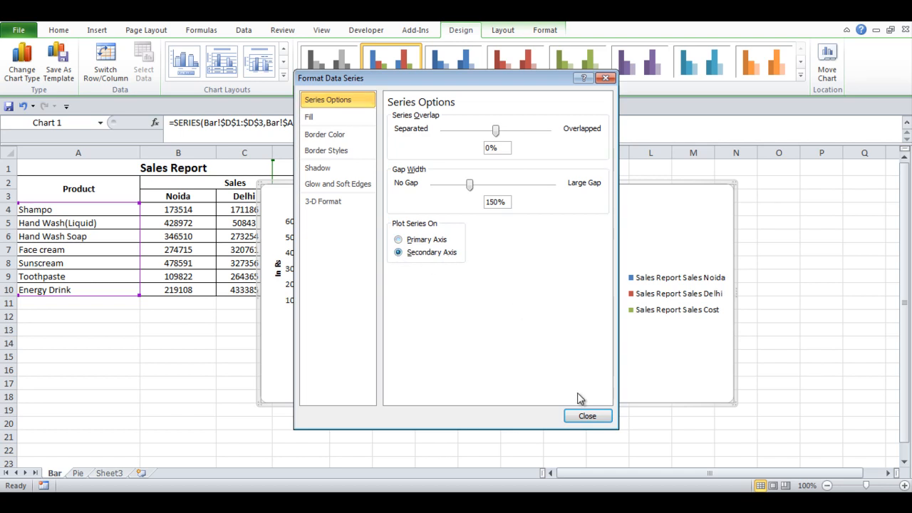
left_click(587, 416)
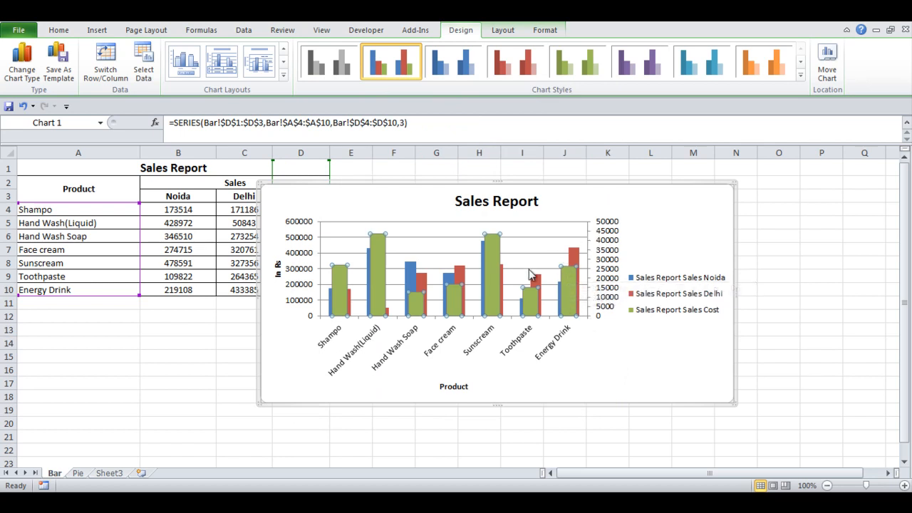
Step: Change only the Sales Report Sales Cost series to the Stacked Line with Markers chart type
mouse_move(495, 297)
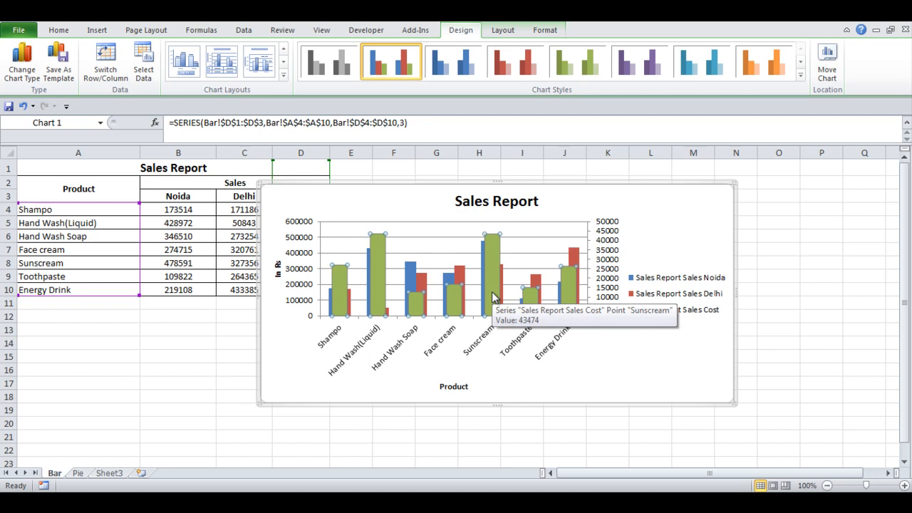
right_click(492, 249)
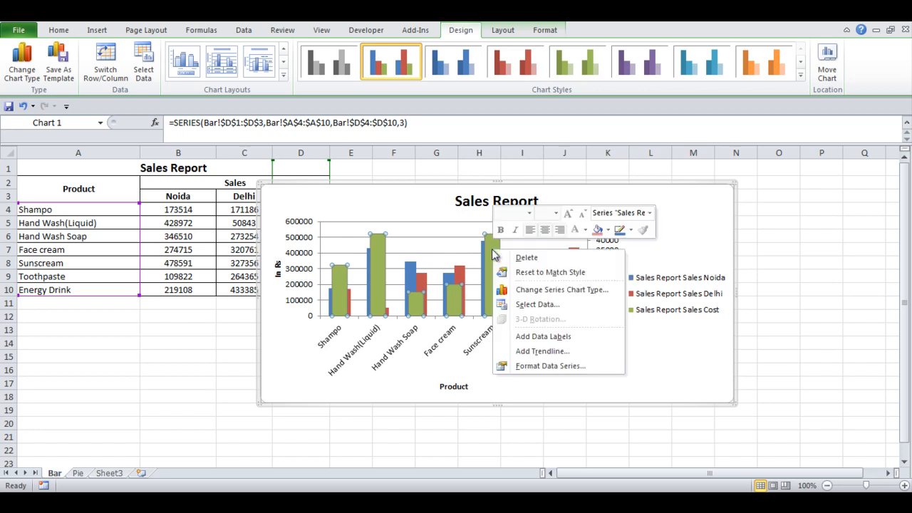
left_click(547, 290)
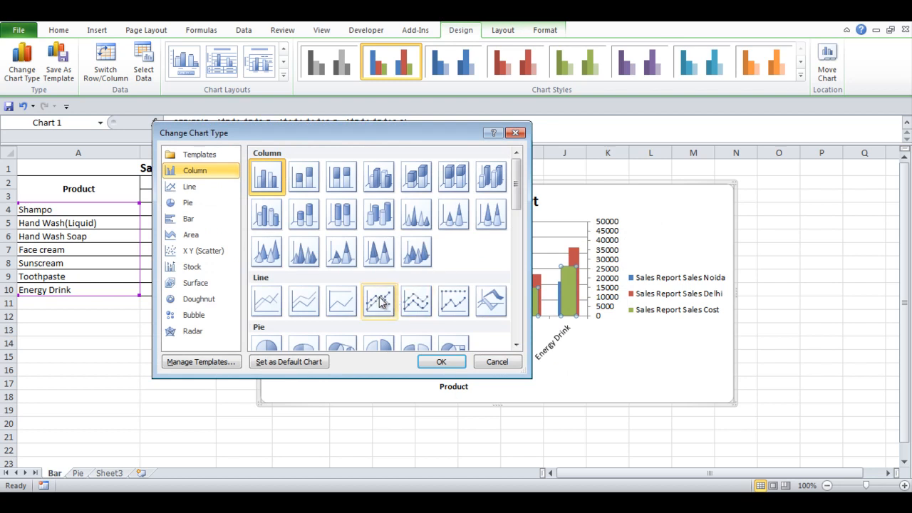
left_click(407, 302)
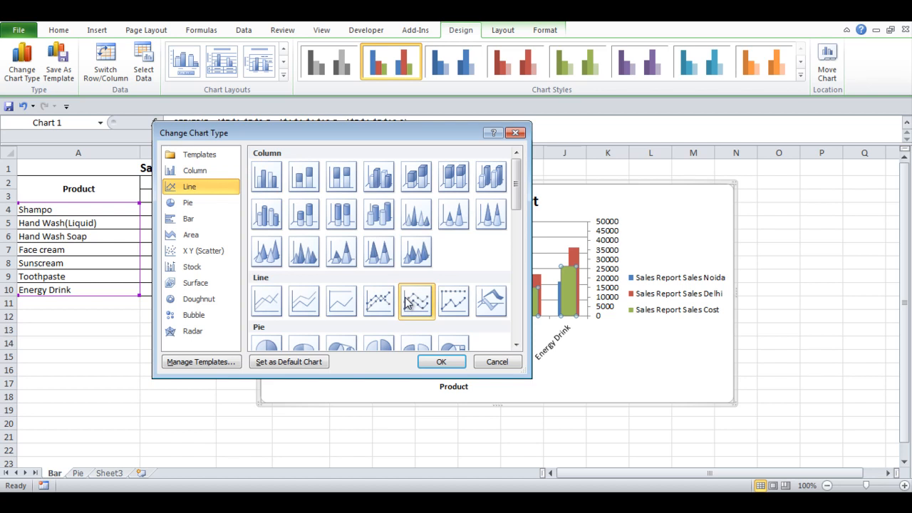
left_click(434, 364)
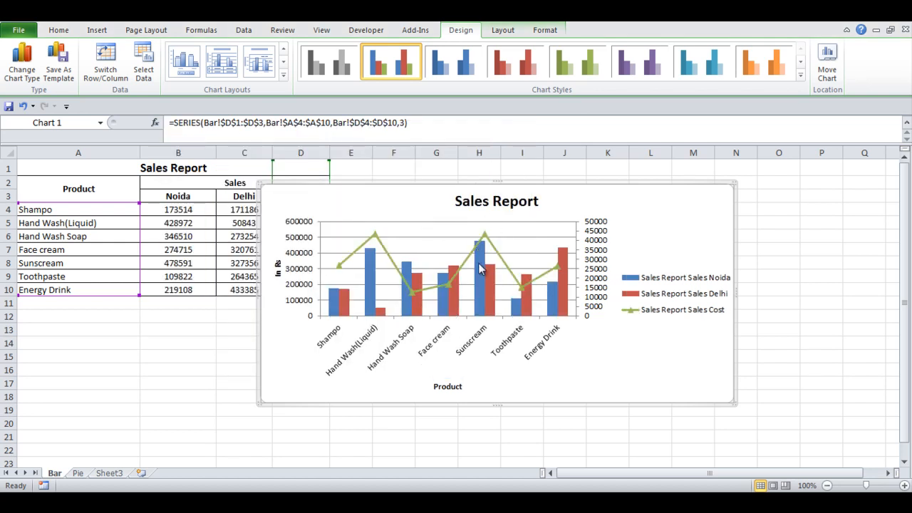
Step: Add data labels above the points of the Sales Report Sales Cost line, and enlarge the chart from its lower-left corner
mouse_move(480, 270)
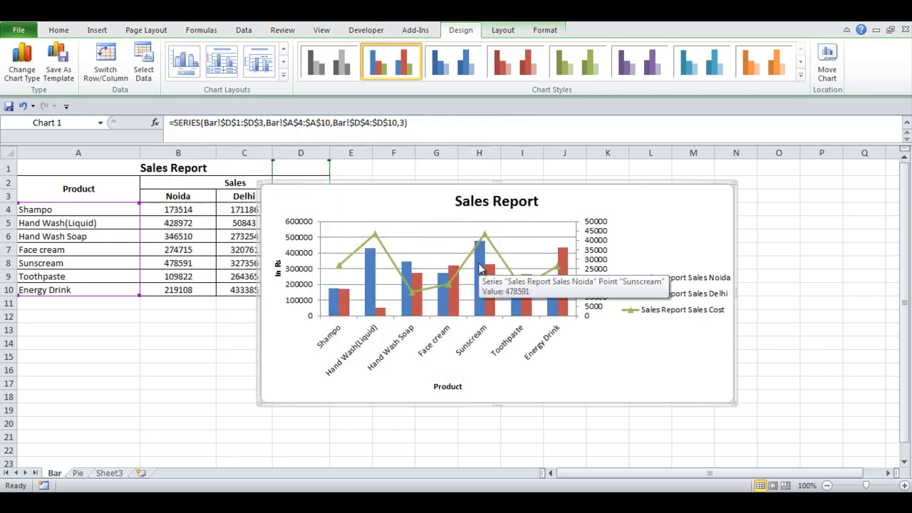
mouse_move(448, 285)
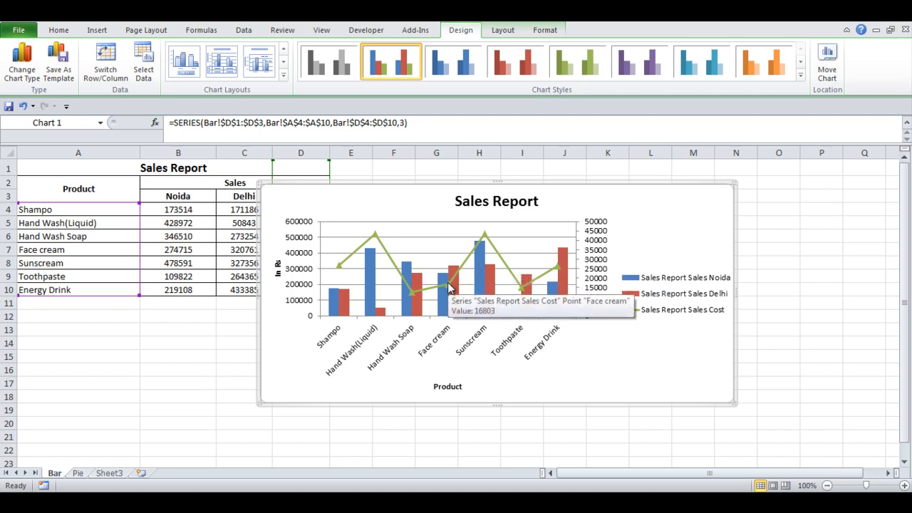
left_click(371, 235)
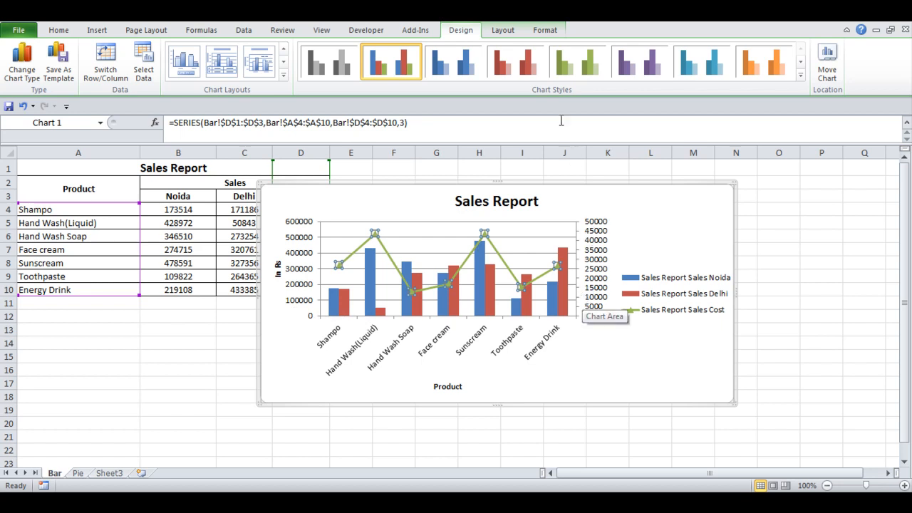
left_click(503, 30)
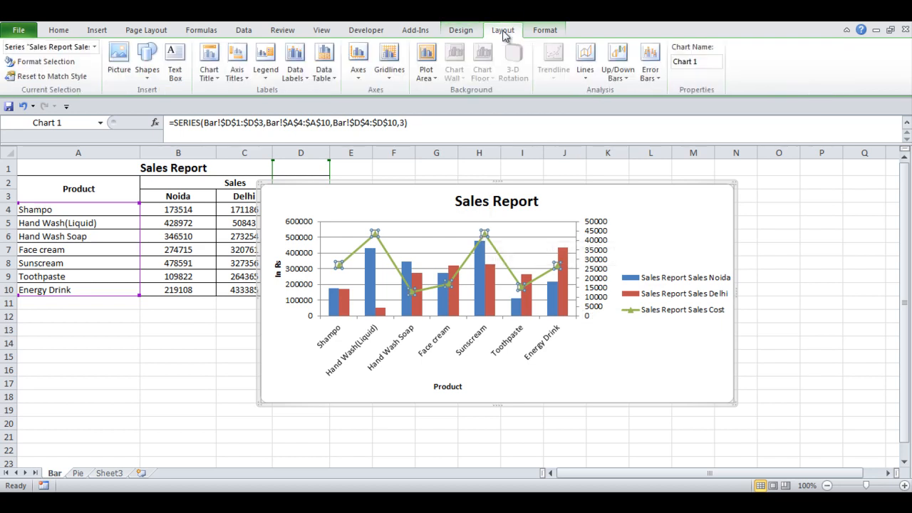
left_click(301, 71)
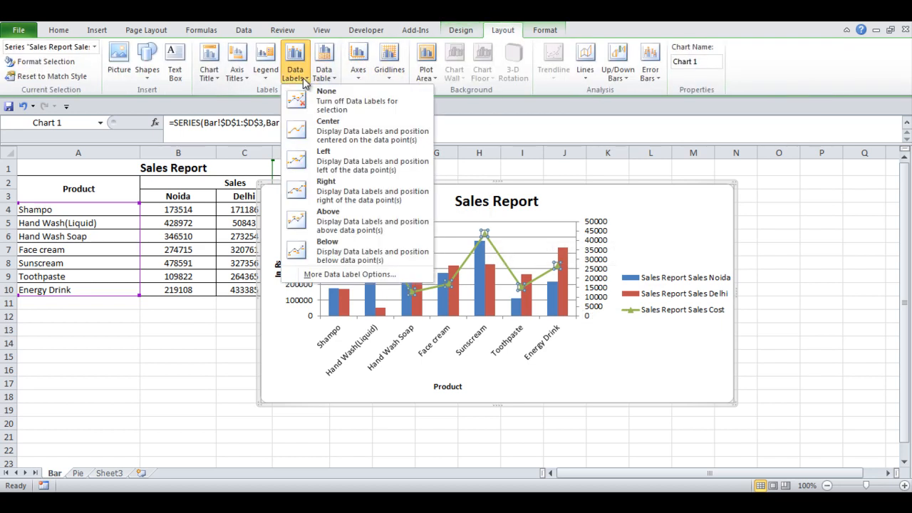
left_click(329, 218)
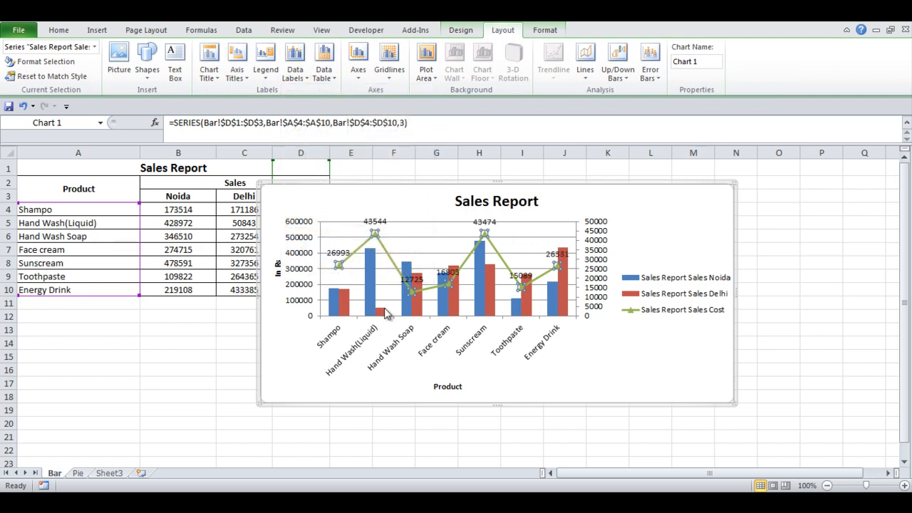
left_click_drag(260, 405, 180, 420)
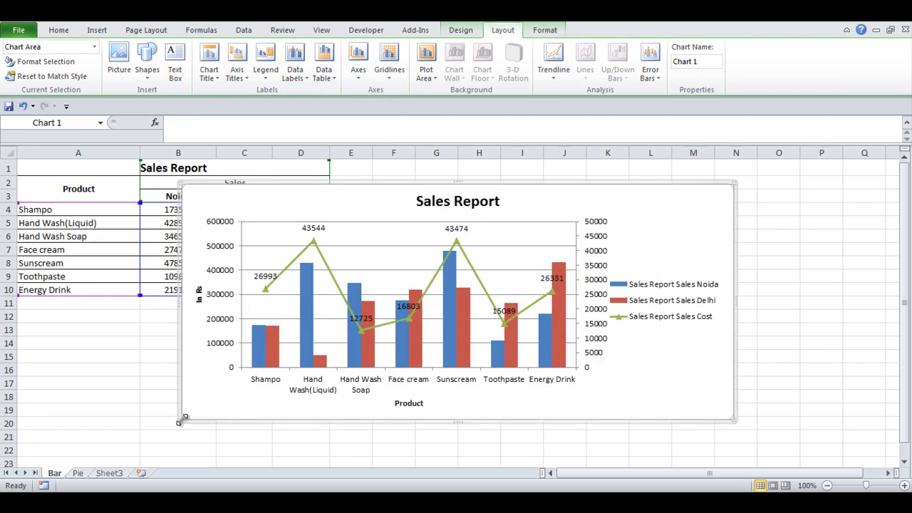
Step: Set the primary vertical axis's major unit to a fixed 50000
left_click(230, 326)
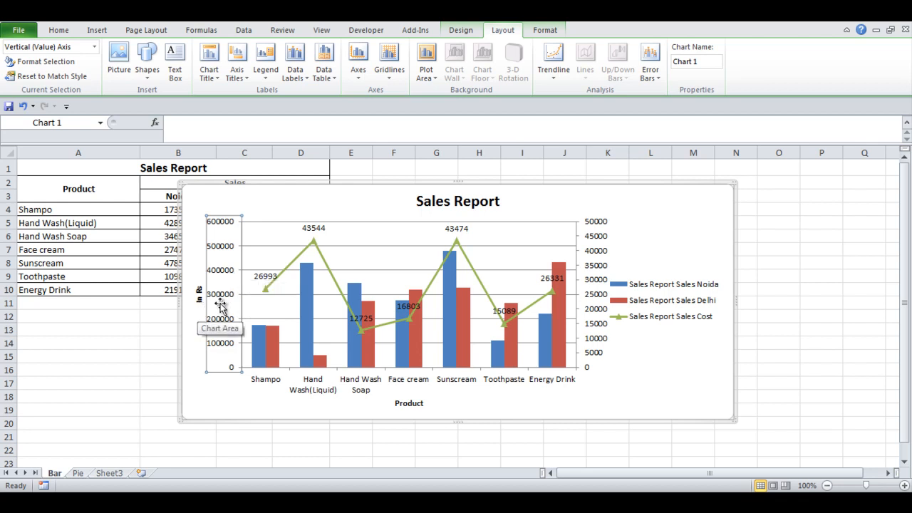
left_click(191, 318)
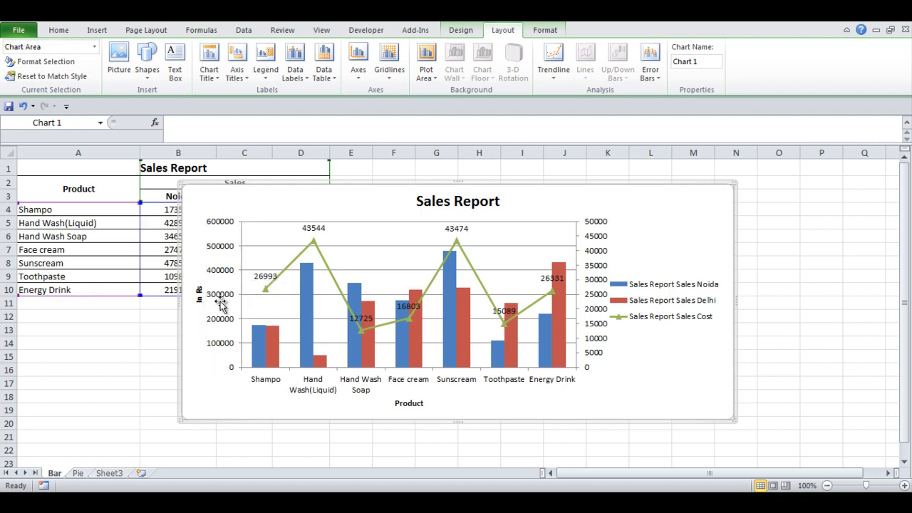
left_click(221, 303)
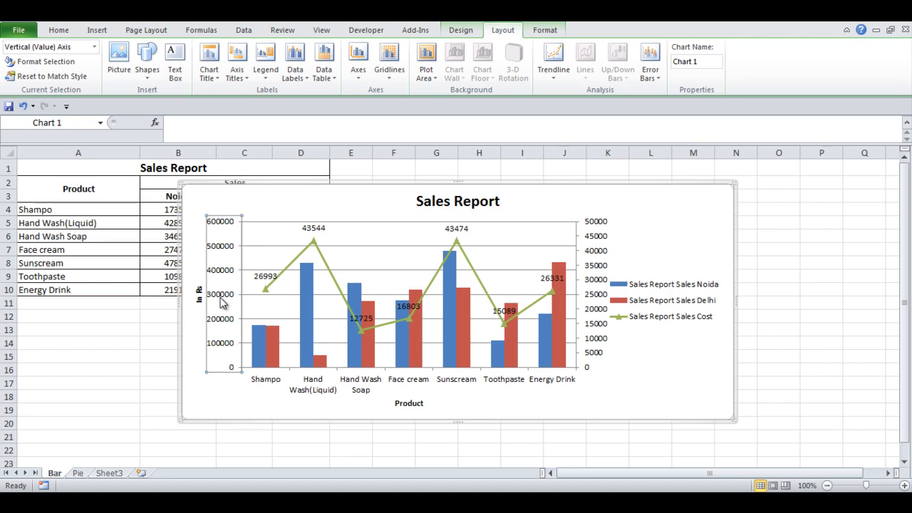
right_click(221, 303)
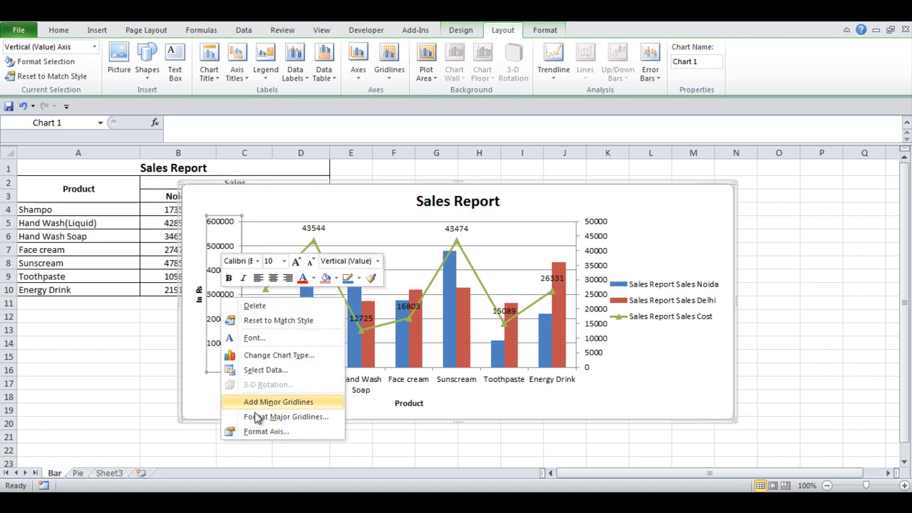
left_click(265, 432)
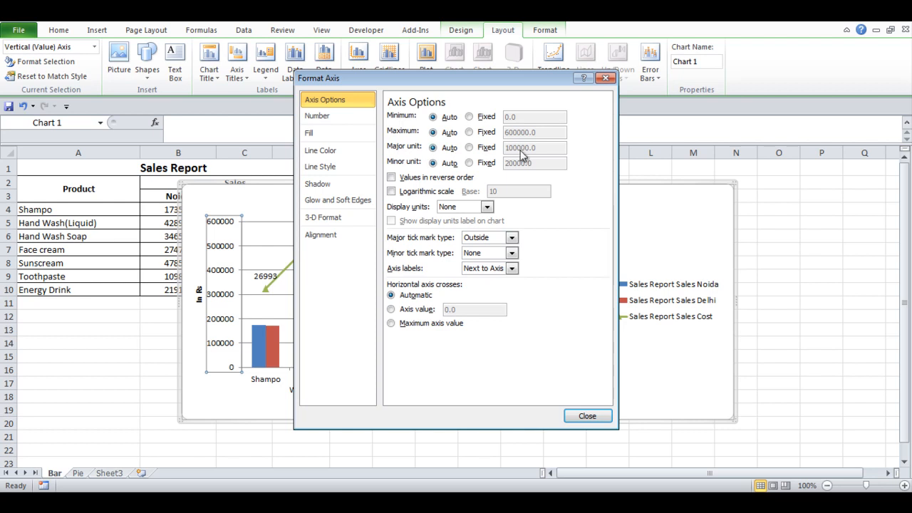
left_click(469, 148)
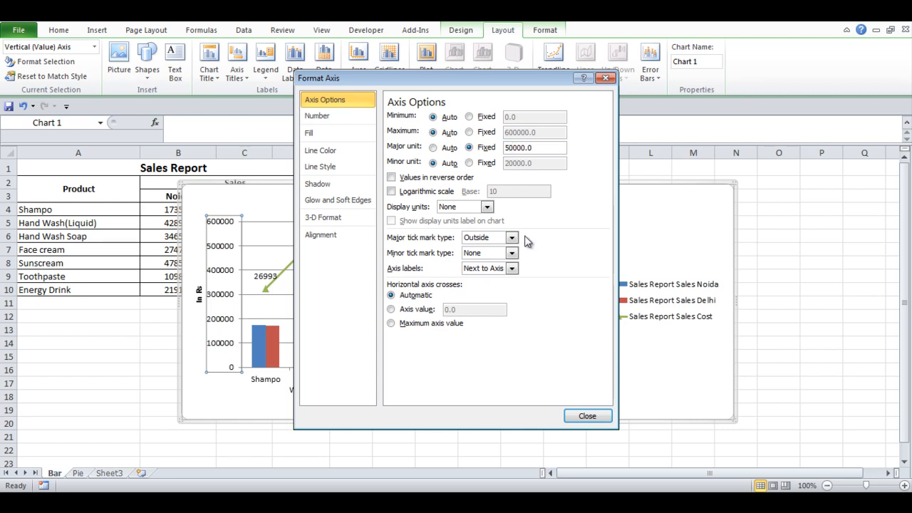
left_click(575, 416)
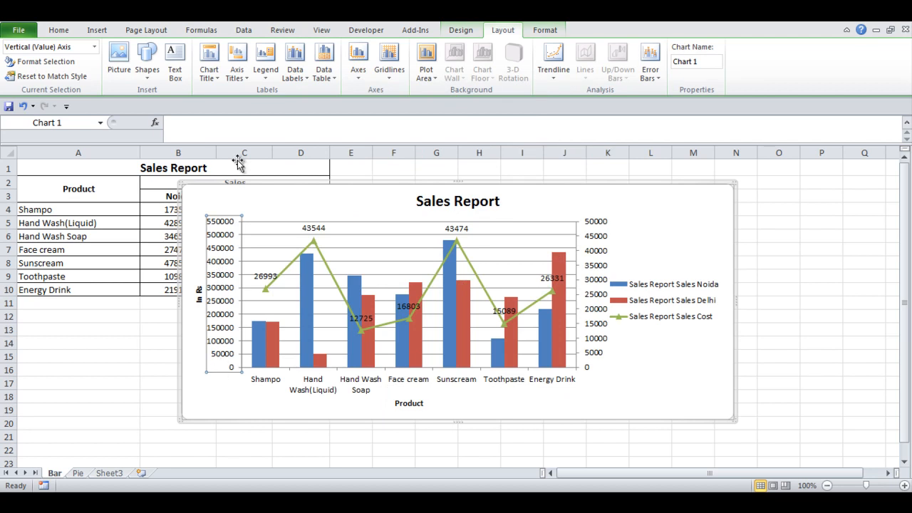
Step: Make the chart taller from its upper-right corner and narrow the legend so it clears the secondary axis values
left_click(733, 186)
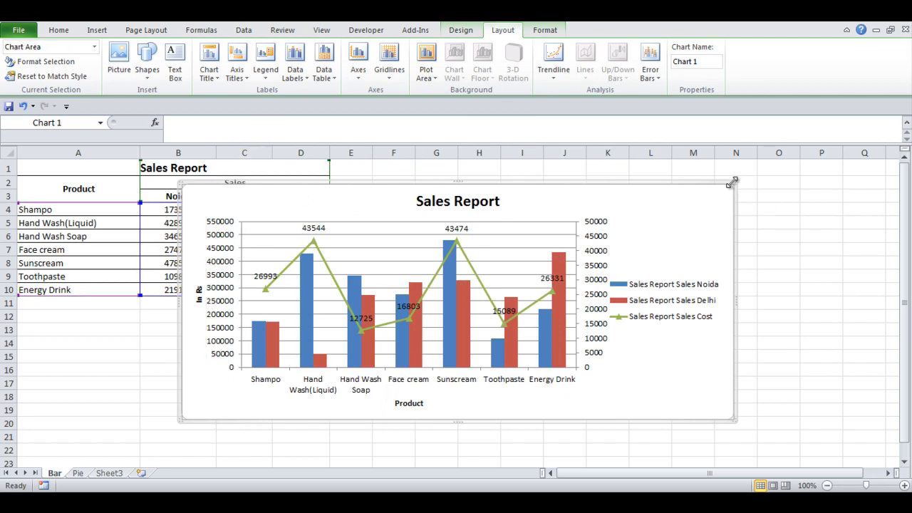
left_click_drag(734, 181, 740, 151)
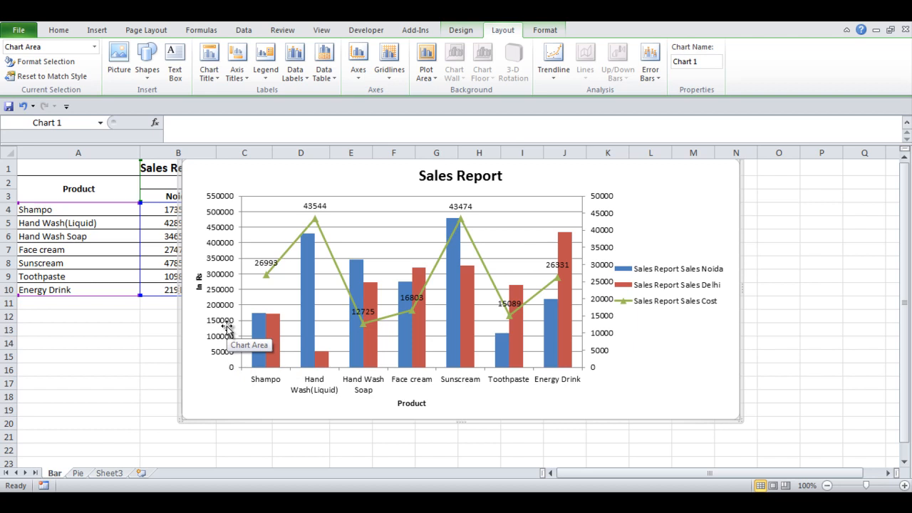
left_click(663, 295)
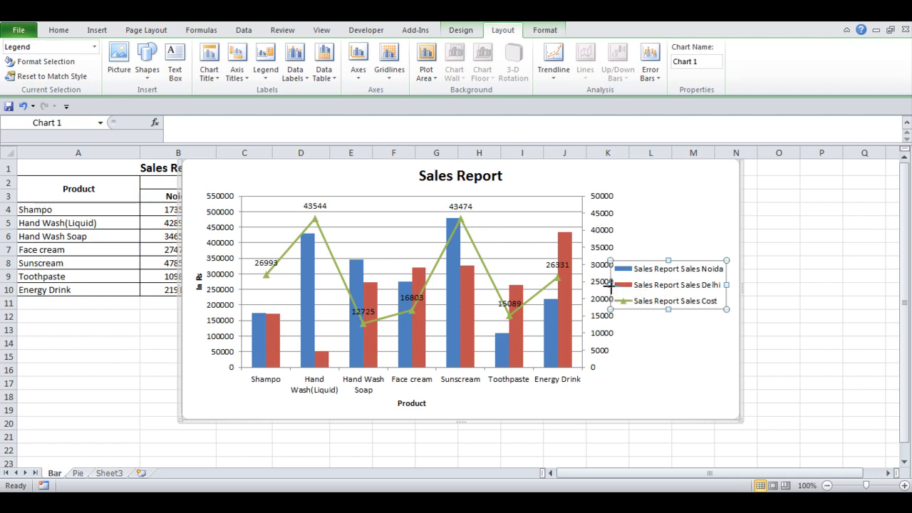
left_click_drag(635, 285, 637, 286)
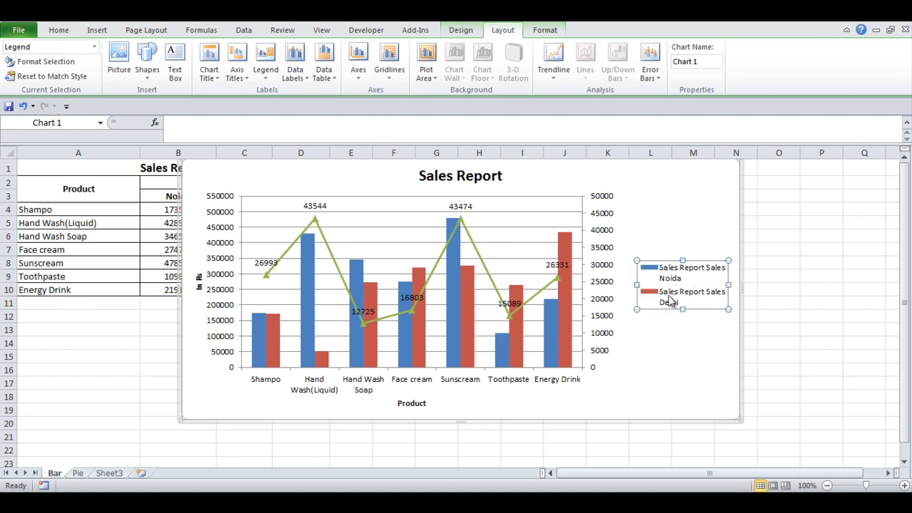
Step: Extend the chart legend downward to make room for the Sales Report Sales Cost entry
left_click_drag(683, 309, 687, 340)
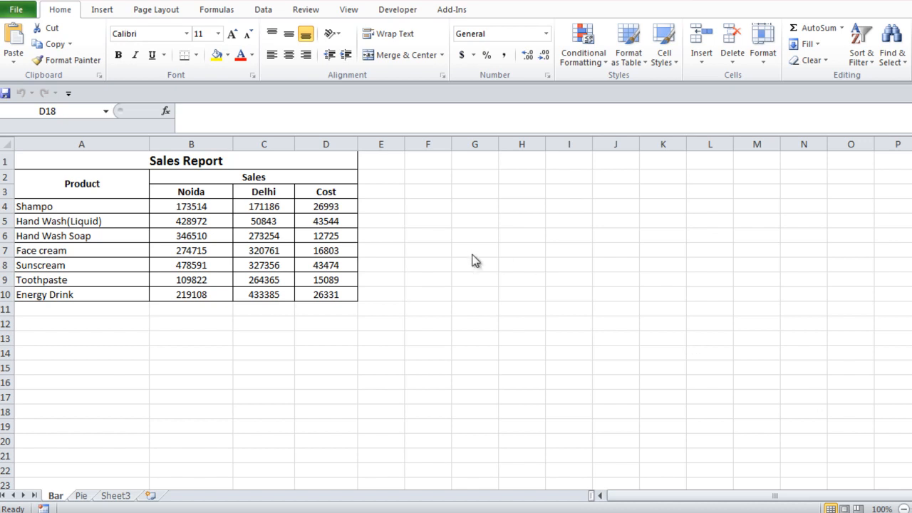
Step: Insert a 2-D clustered column chart from the whole Sales Report table, A1:D10
left_click(233, 163)
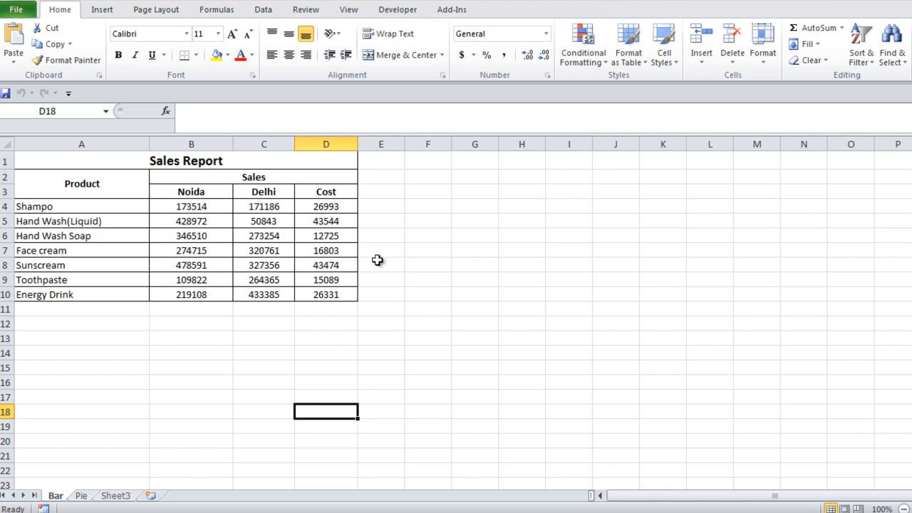
left_click_drag(264, 159, 263, 300)
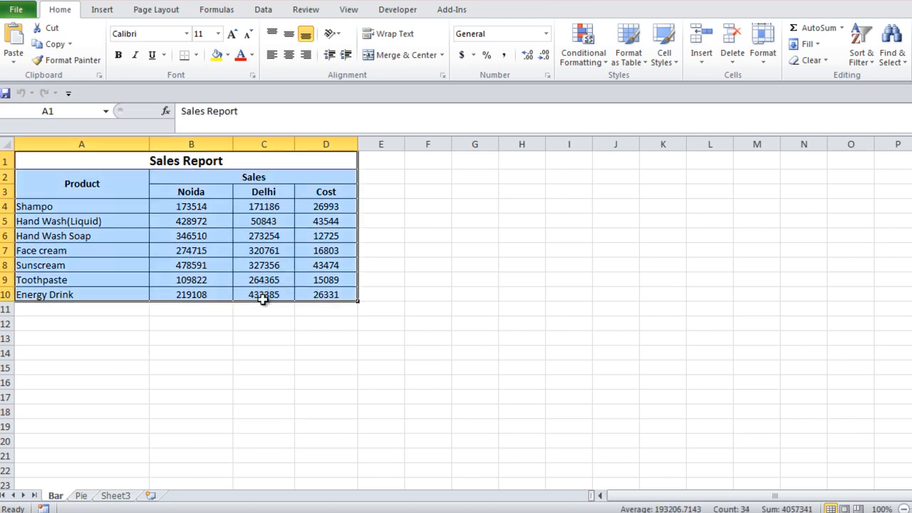
left_click(102, 11)
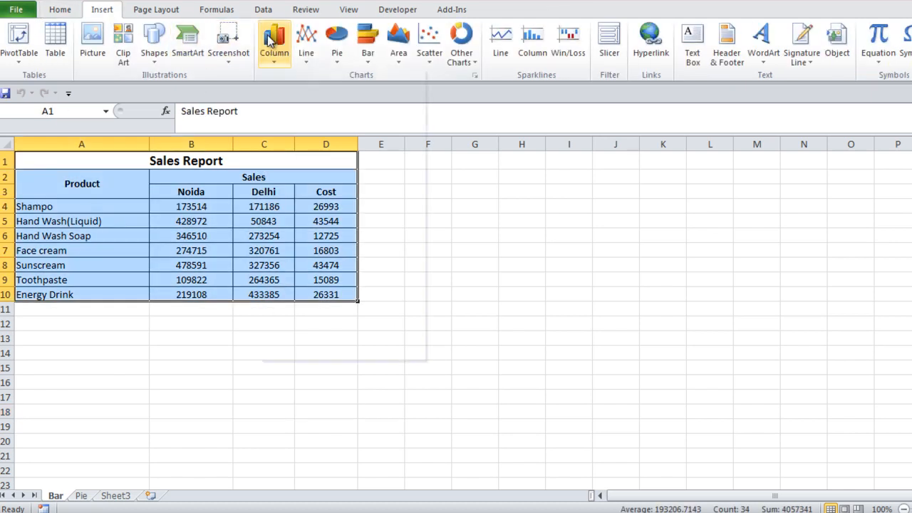
left_click(271, 41)
left_click(278, 102)
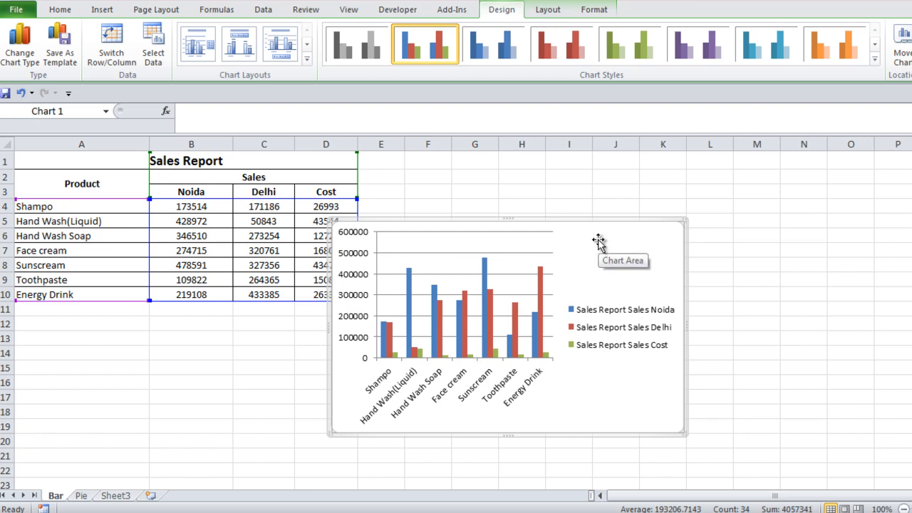
Step: Enlarge the new column chart and place it so that it spans columns D to M beside the table
left_click(604, 321)
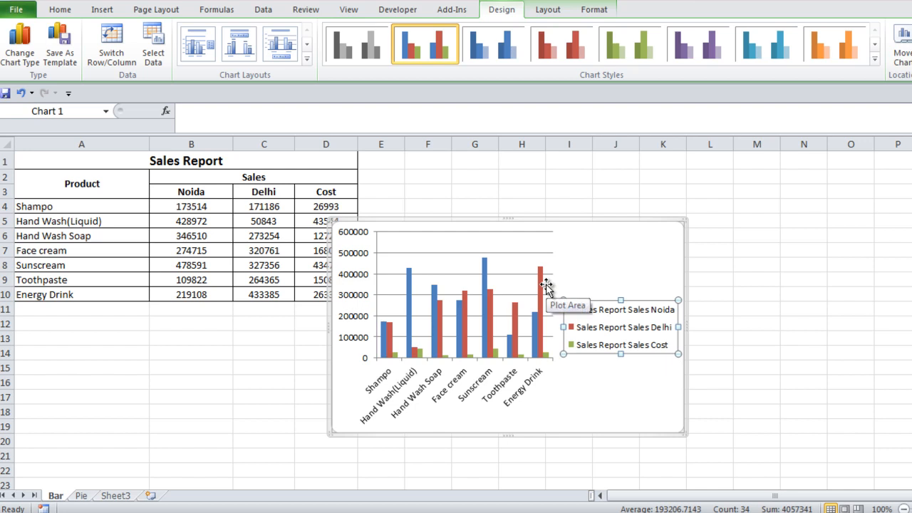
left_click(617, 246)
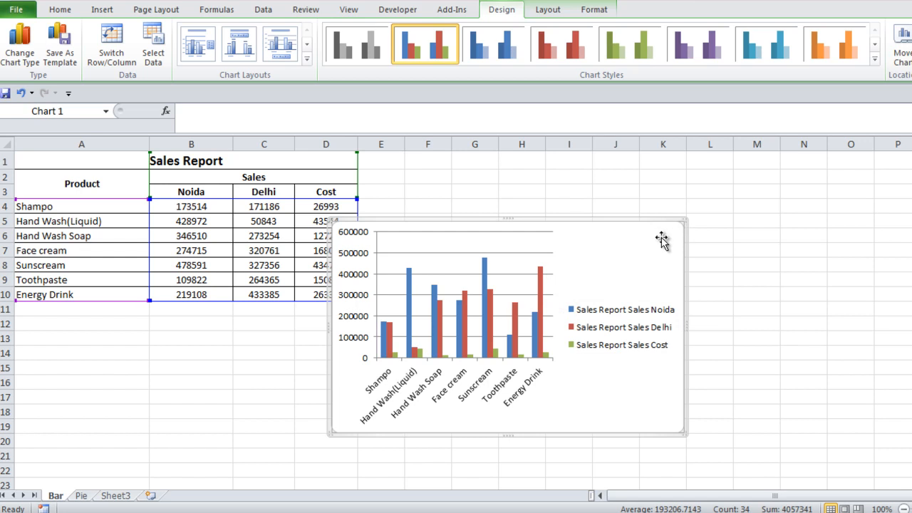
left_click_drag(677, 236, 804, 190)
left_click_drag(777, 225, 730, 229)
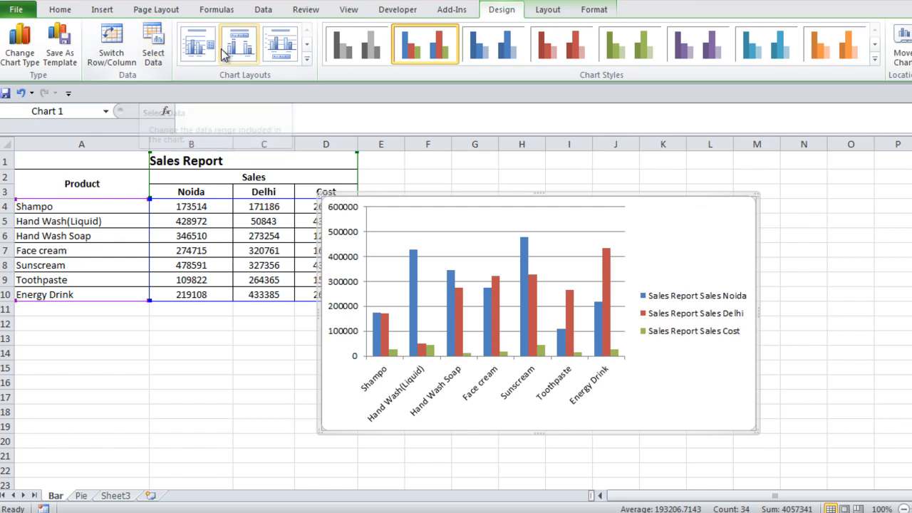
Step: In the chart's data source, link the name of the Sales Report Sales Noida series to cell B3 only
left_click(151, 59)
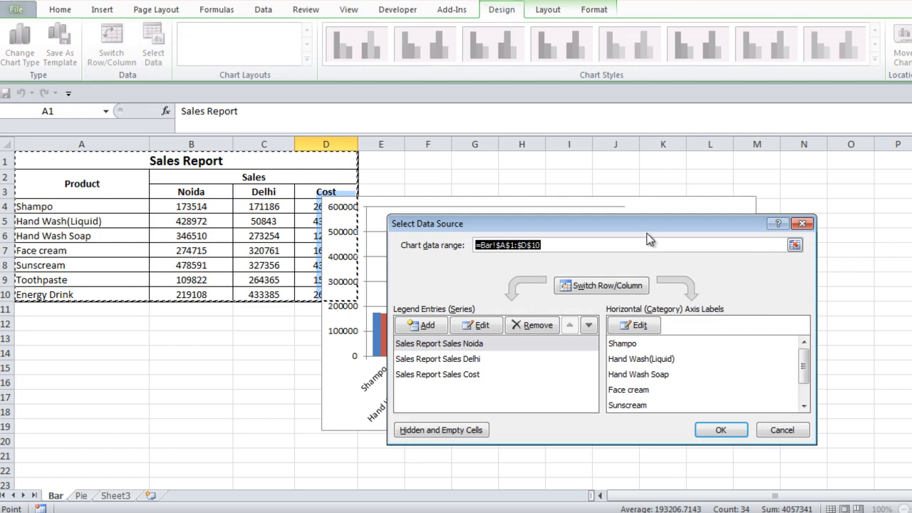
left_click_drag(646, 223, 393, 222)
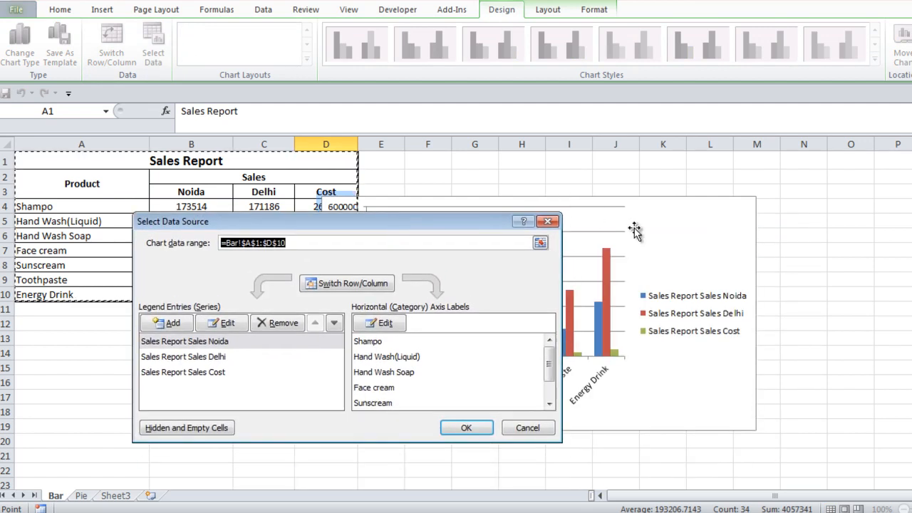
left_click_drag(428, 228, 389, 245)
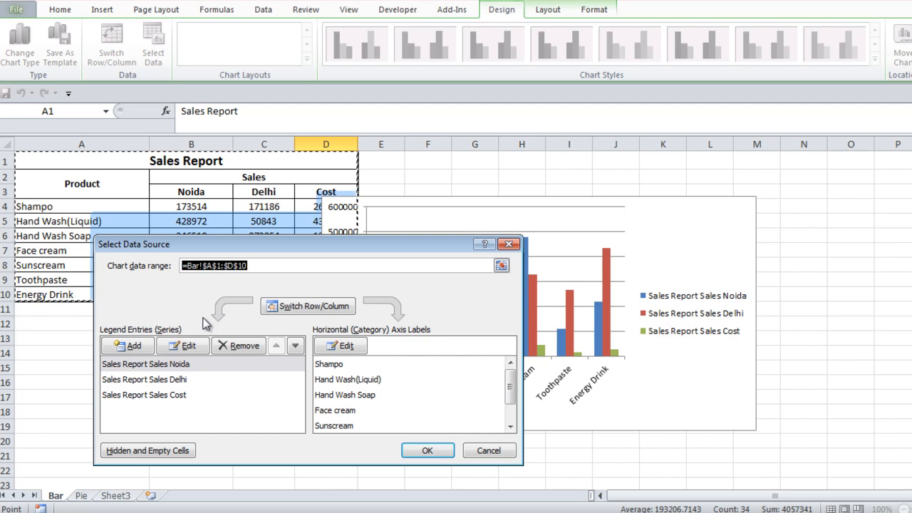
left_click(141, 367)
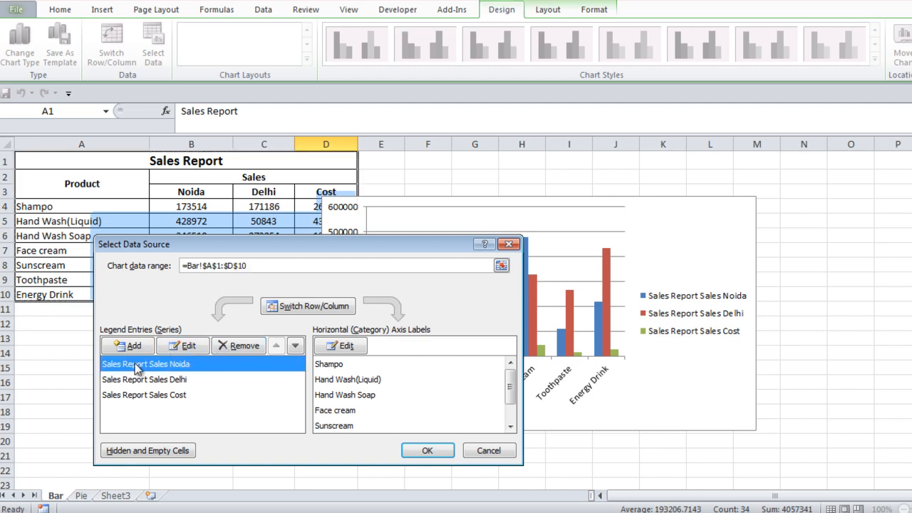
left_click(182, 346)
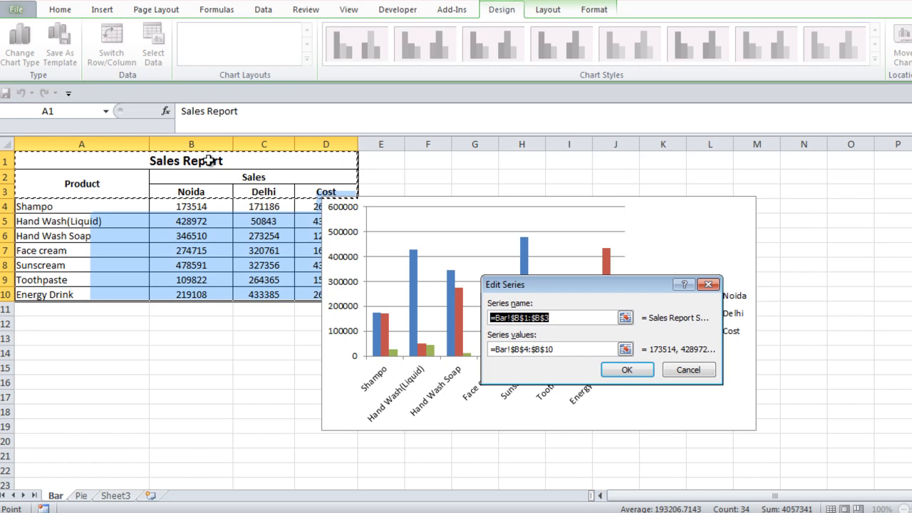
left_click(202, 193)
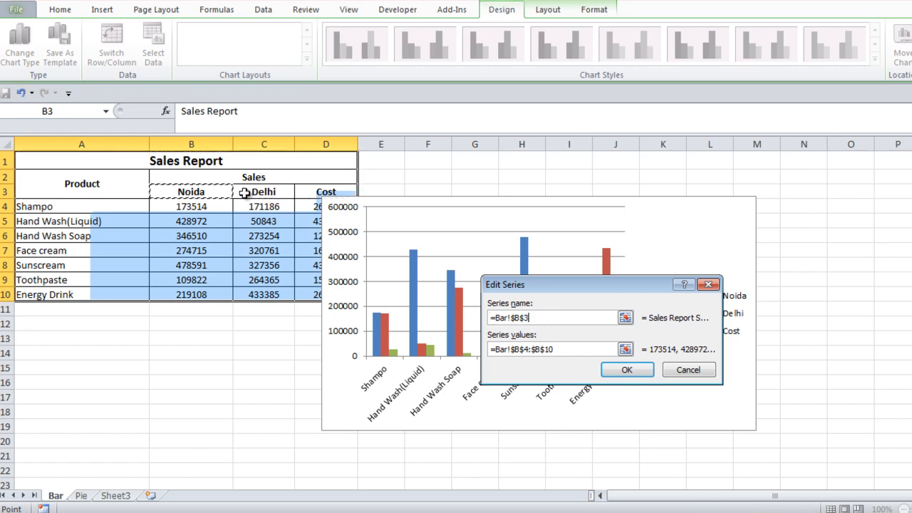
left_click(623, 371)
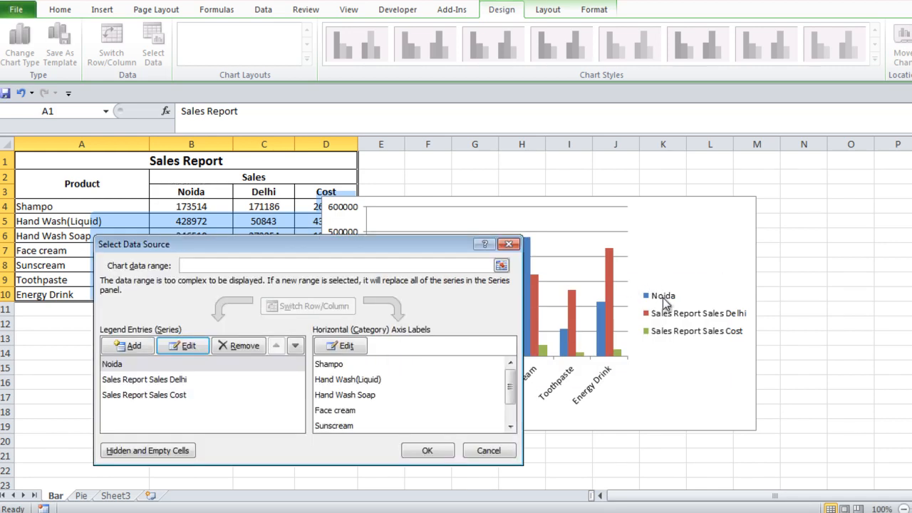
Step: Rename the Sales Report Sales Delhi series to New Delhi
left_click(155, 383)
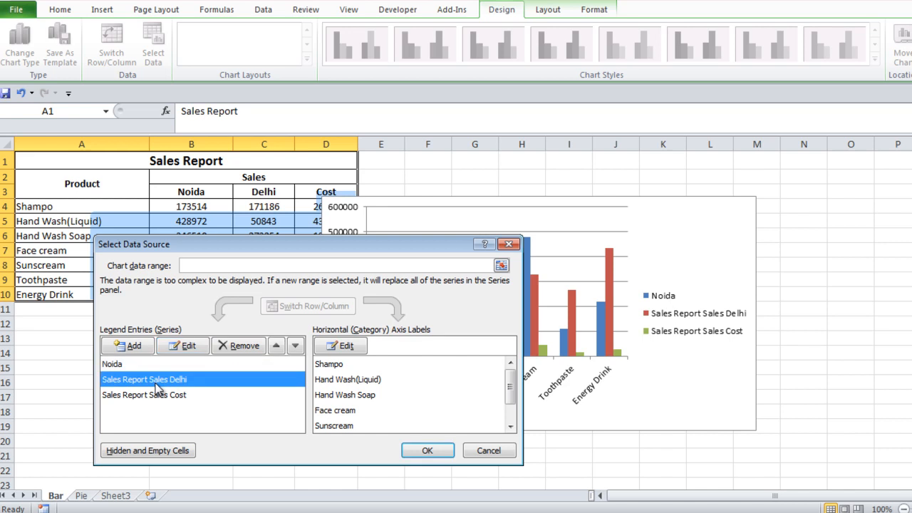
left_click(188, 346)
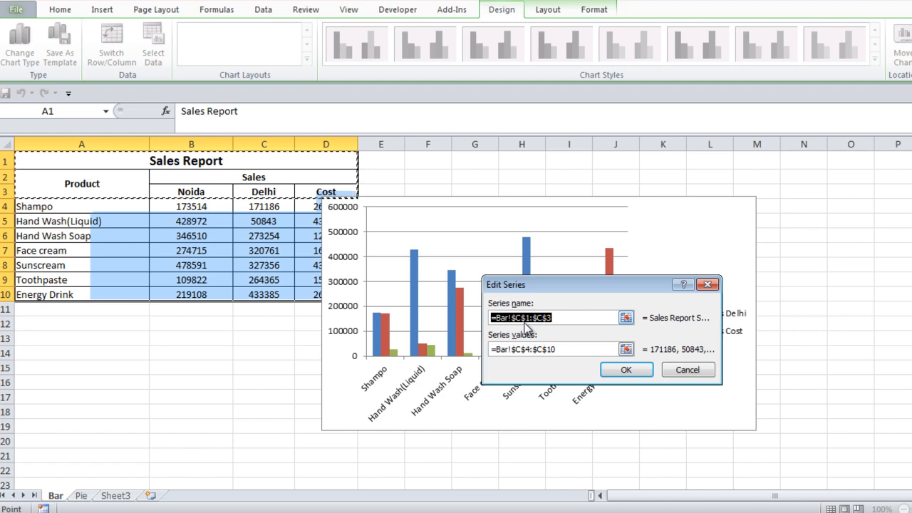
type("New Delhi")
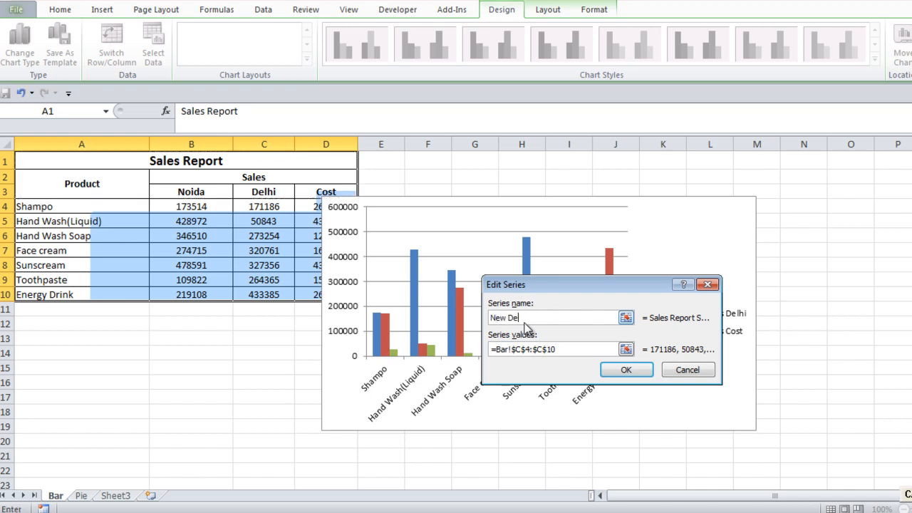
left_click(617, 370)
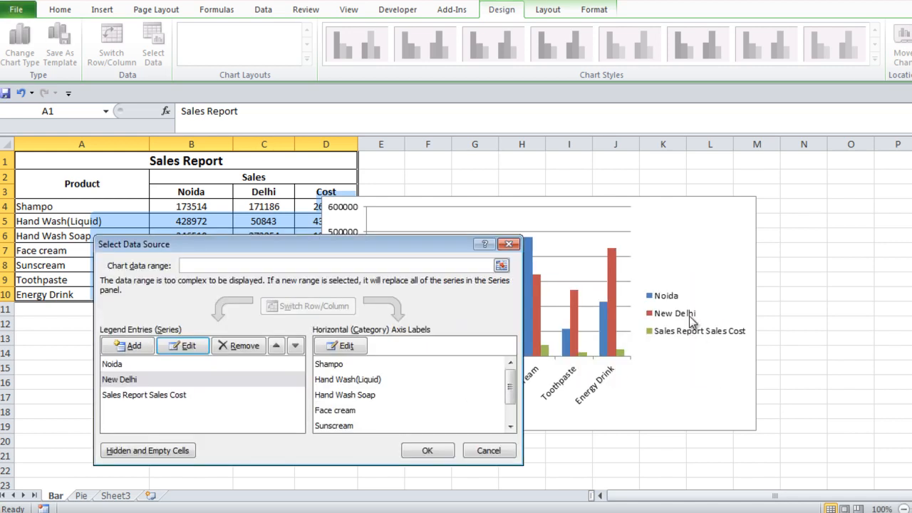
Step: Link the name of the Sales Report Sales Cost series to cell D3 only
left_click(117, 397)
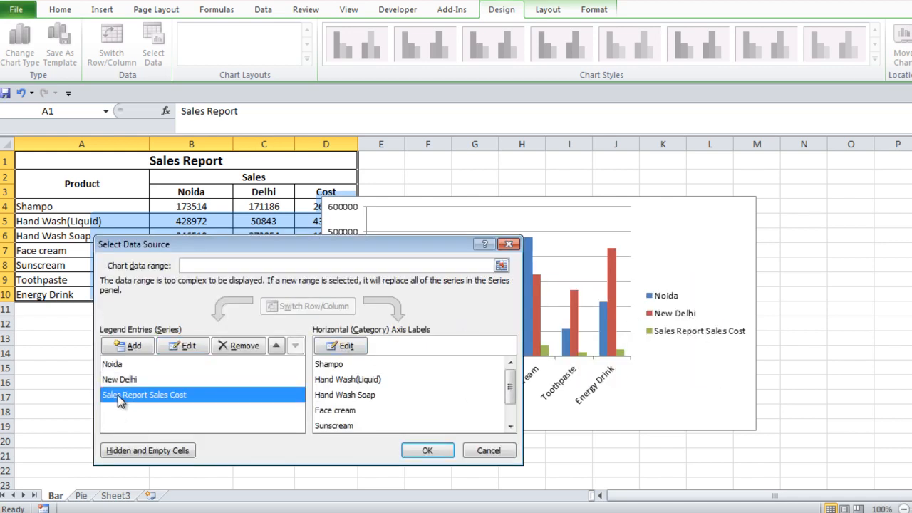
left_click(184, 347)
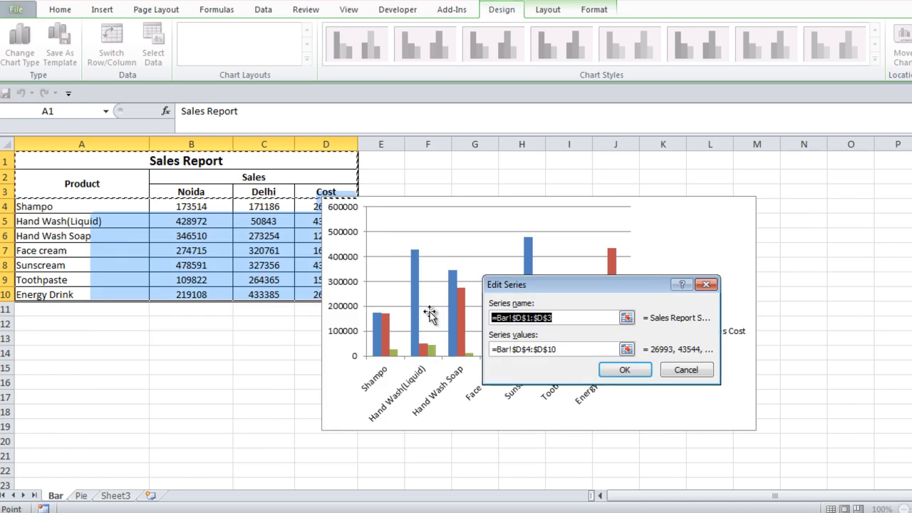
mouse_move(413, 305)
left_click(319, 191)
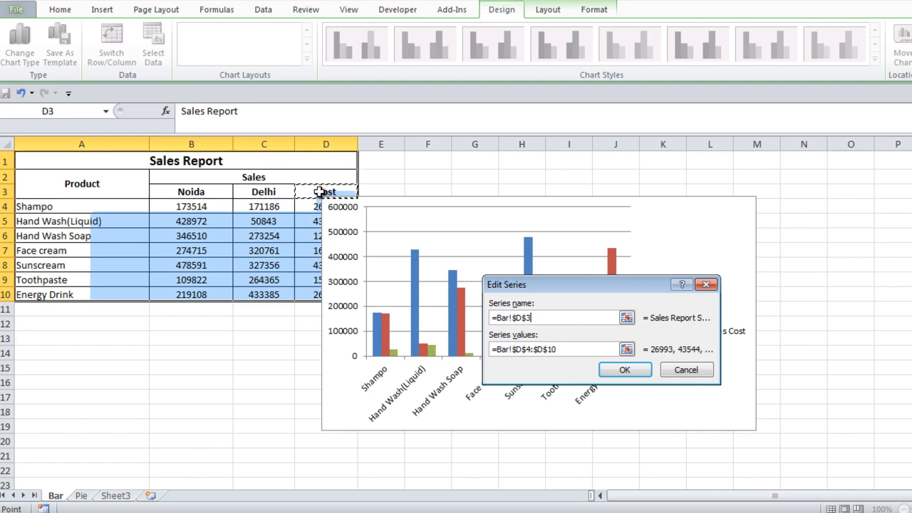
left_click(621, 373)
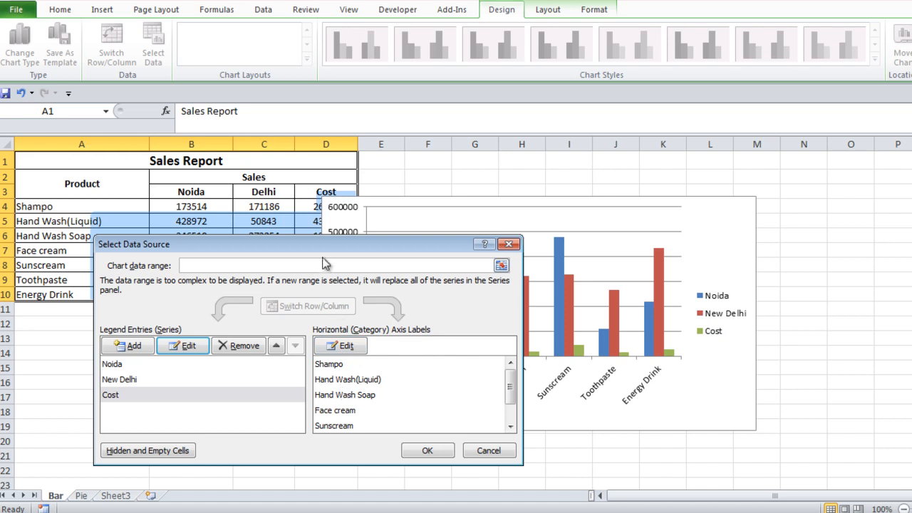
Step: Replace the horizontal axis label range with the custom labels A,B,C,D
left_click_drag(320, 248, 732, 117)
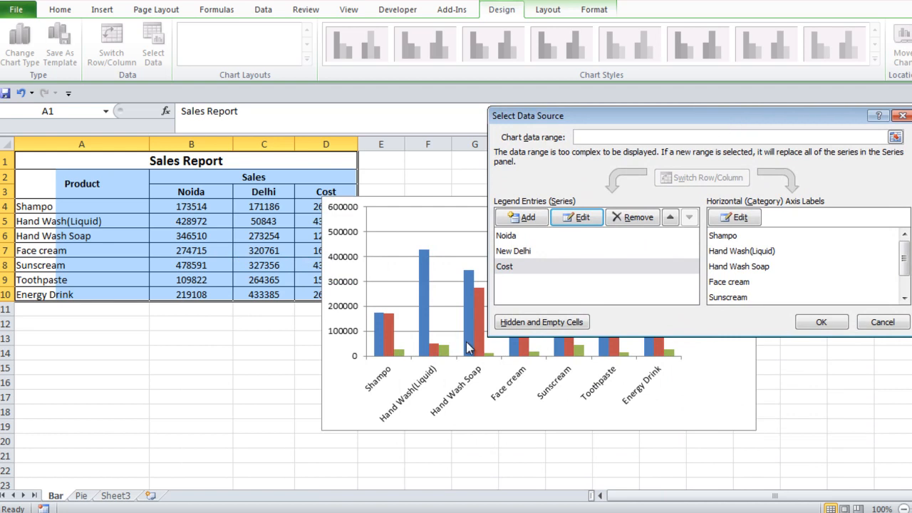
left_click(733, 217)
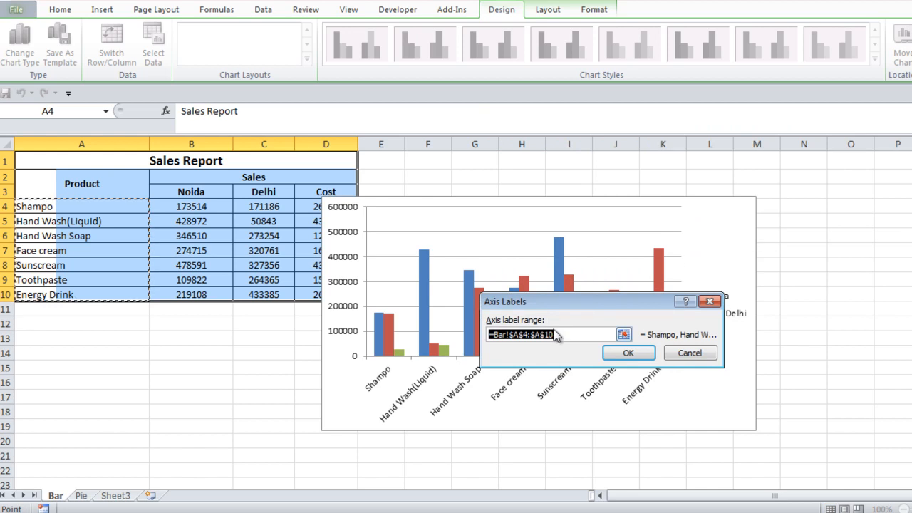
type("A,B")
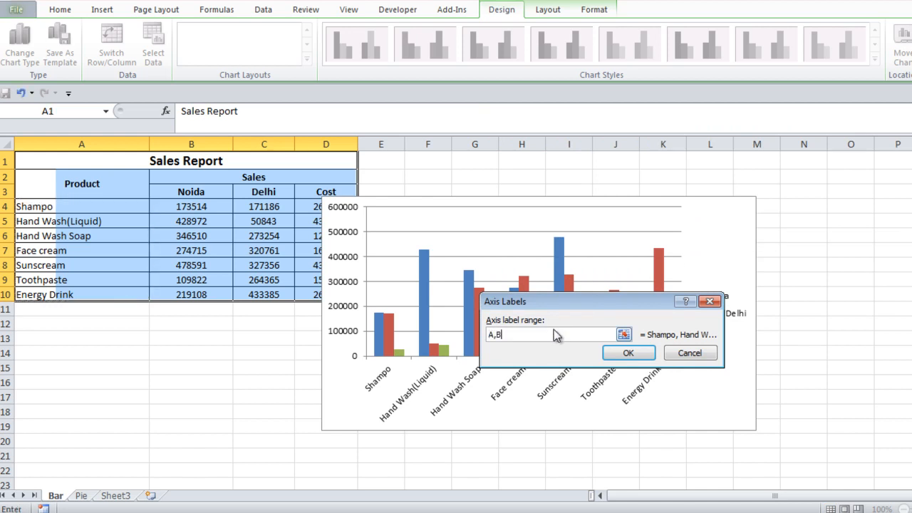
type(",C,D")
left_click(626, 356)
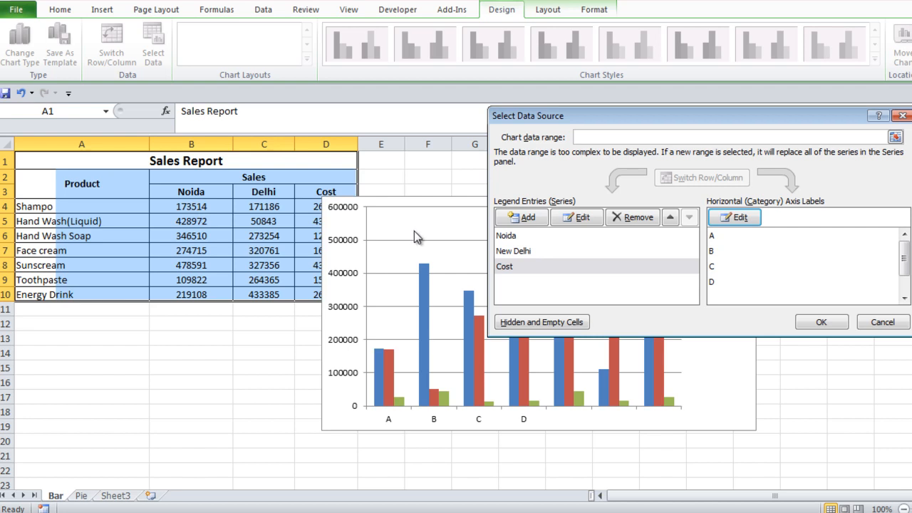
Step: Remove the New Delhi series from the chart and apply the data source changes
left_click(515, 252)
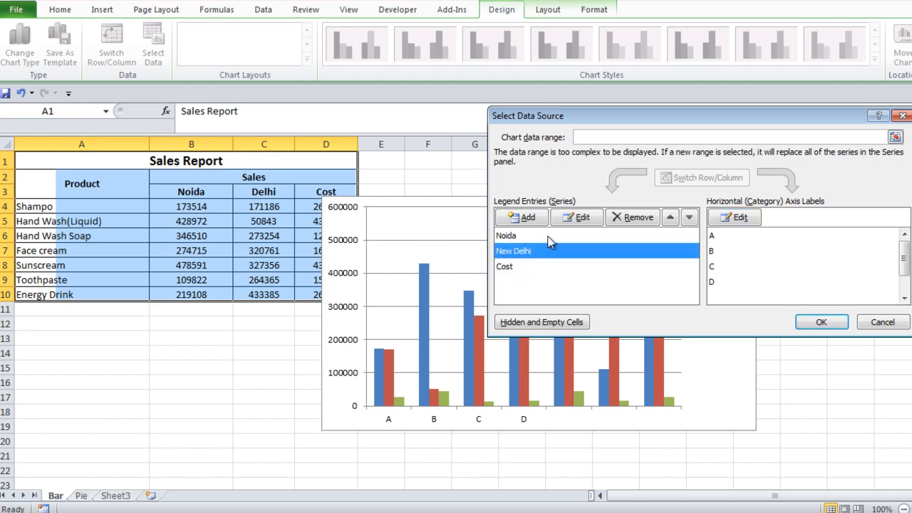
left_click(632, 217)
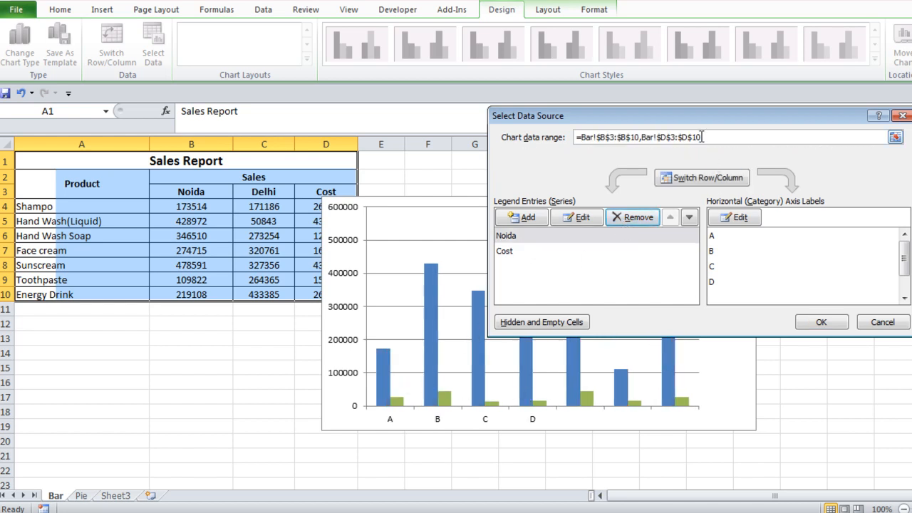
left_click_drag(530, 120, 246, 119)
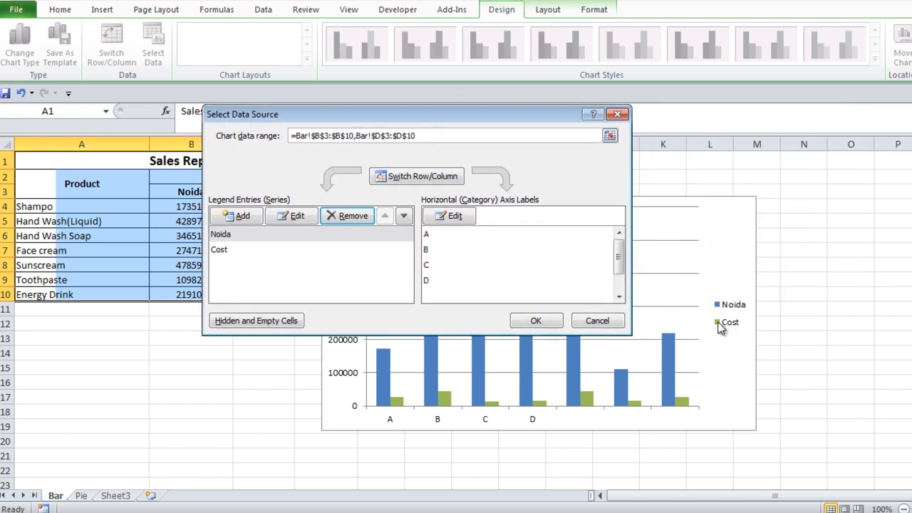
left_click(549, 321)
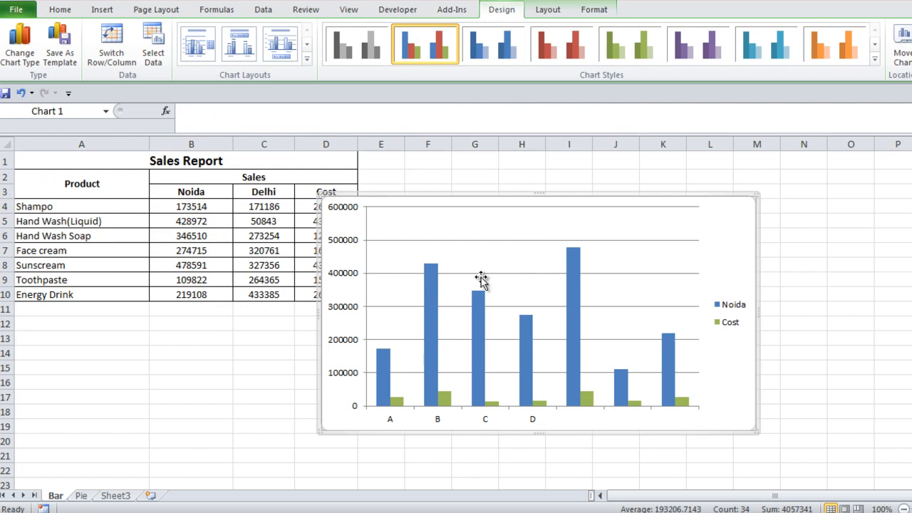
mouse_move(435, 376)
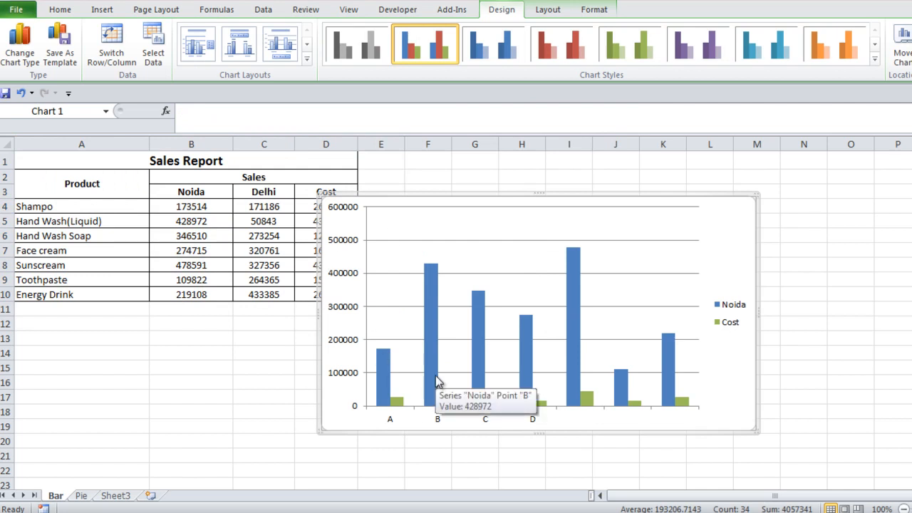